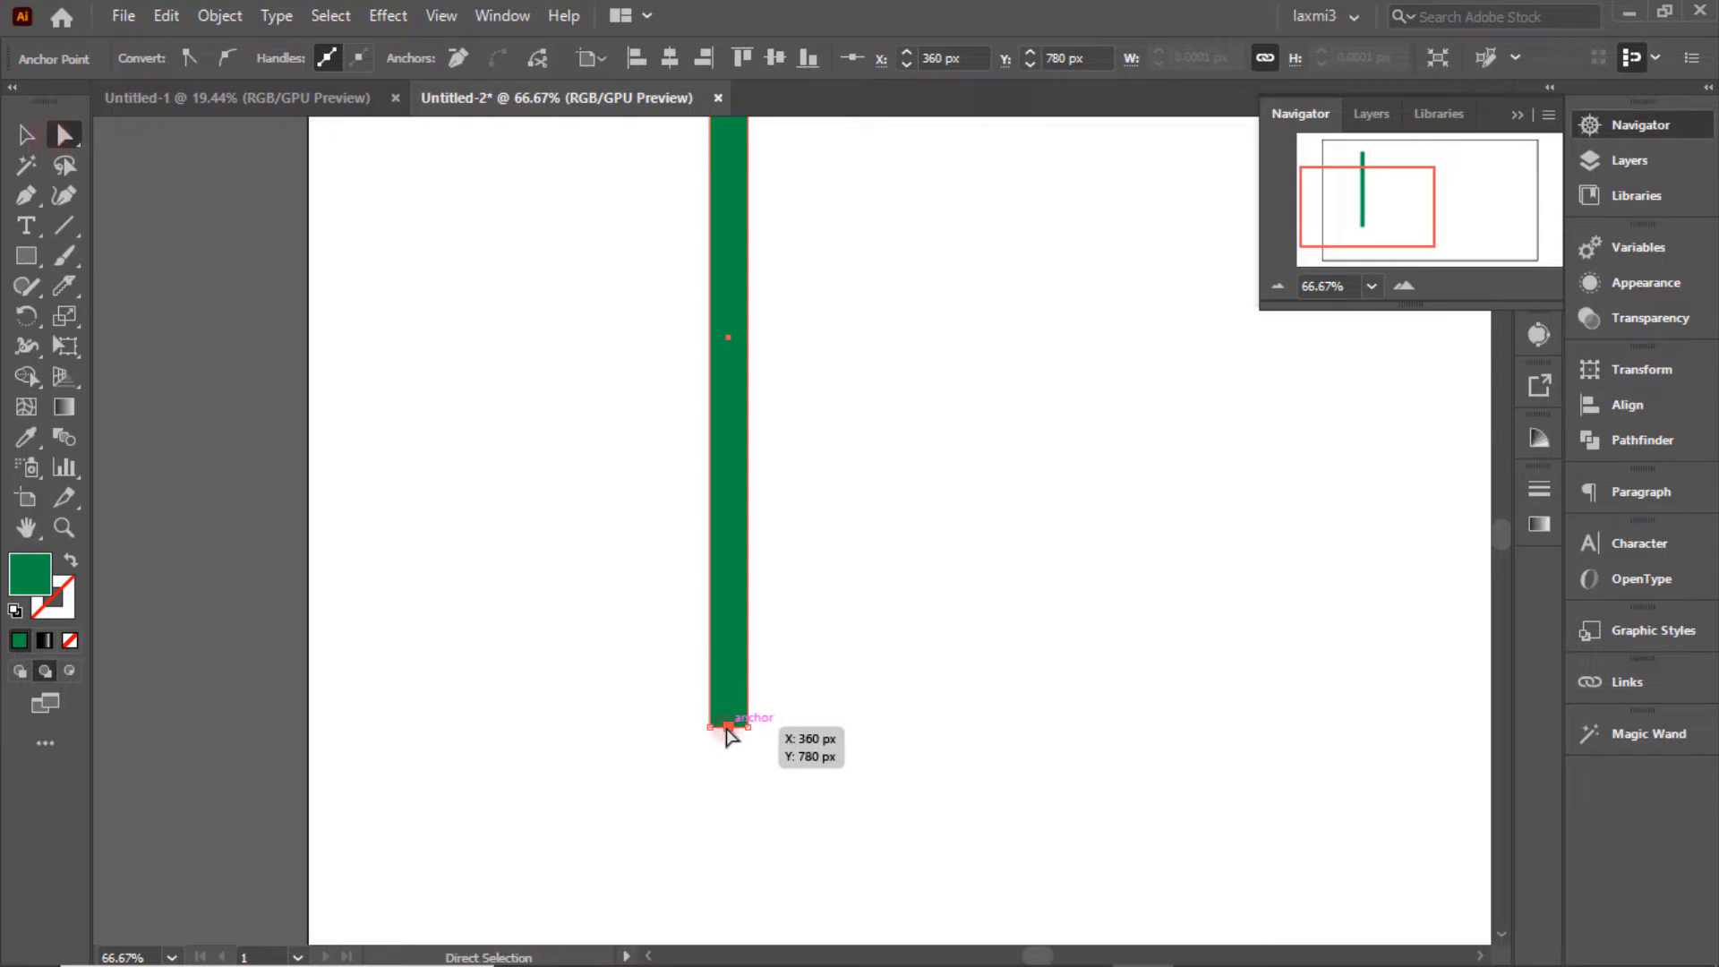
Extend the green bar's bottom centre anchor down to Y 835 px as a rounded tip and duplicate the bar into three side by side.
{"action": "left_click_drag", "start_coordinate": [727, 728], "coordinate": [730, 794]}
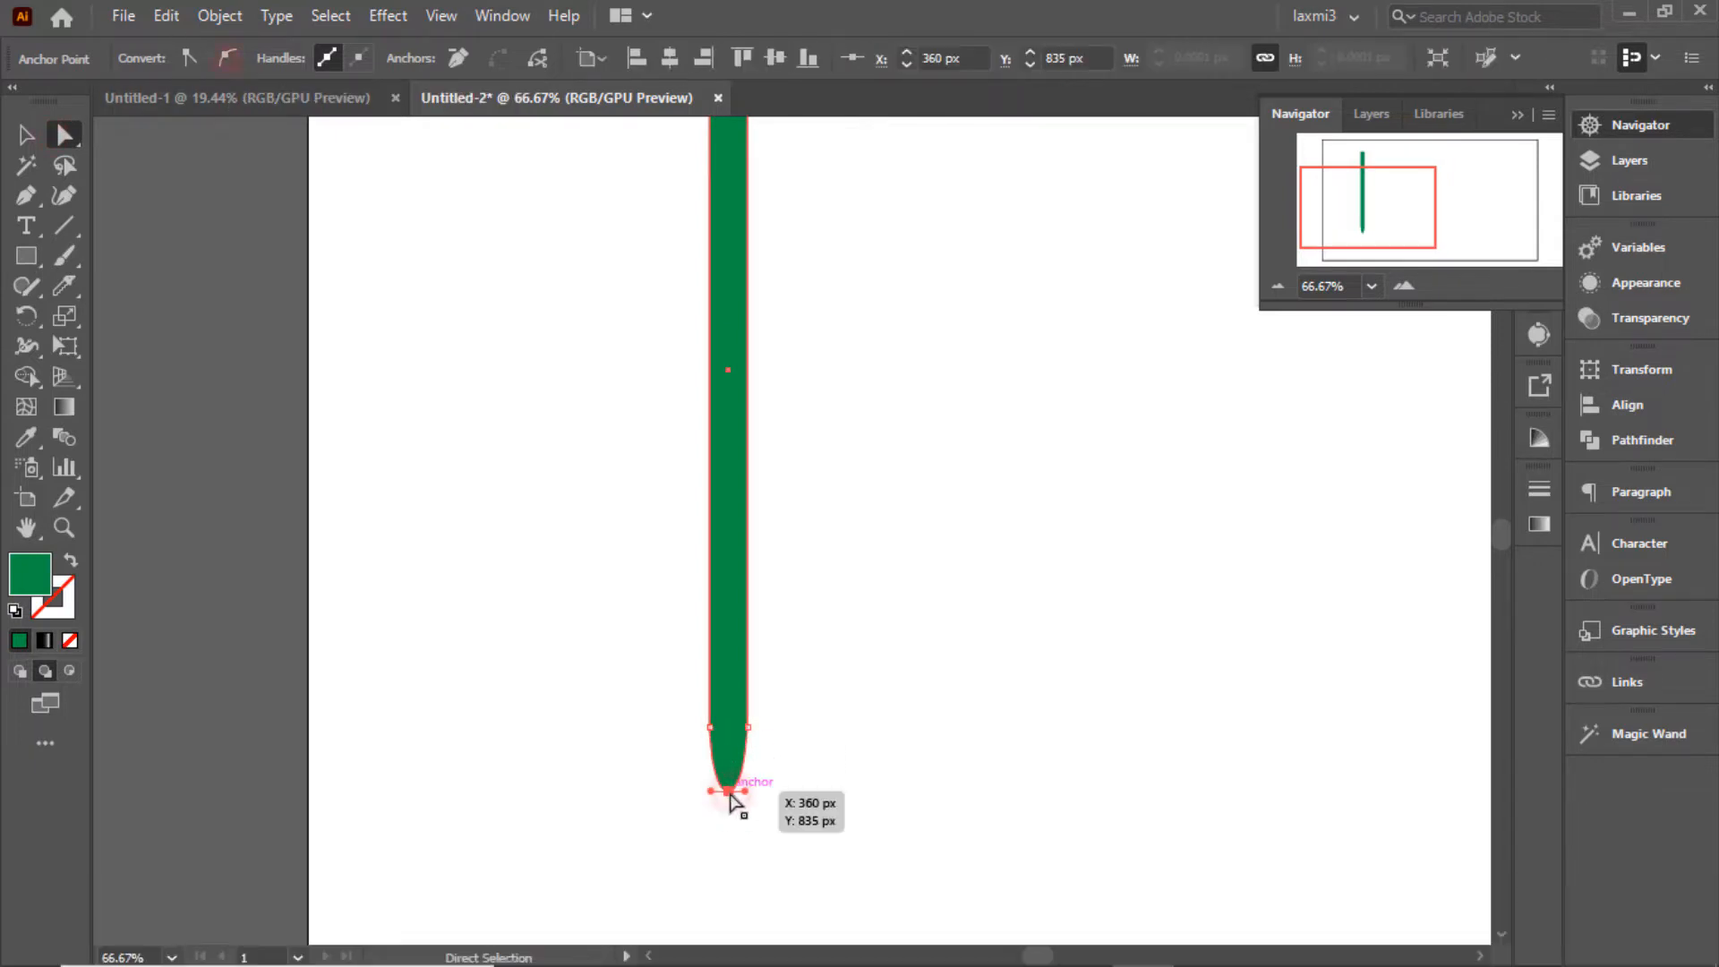
{"action": "left_click_drag", "start_coordinate": [732, 645], "coordinate": [769, 681]}
{"action": "key", "text": "ctrl+z"}
{"action": "key", "text": "ctrl+d"}
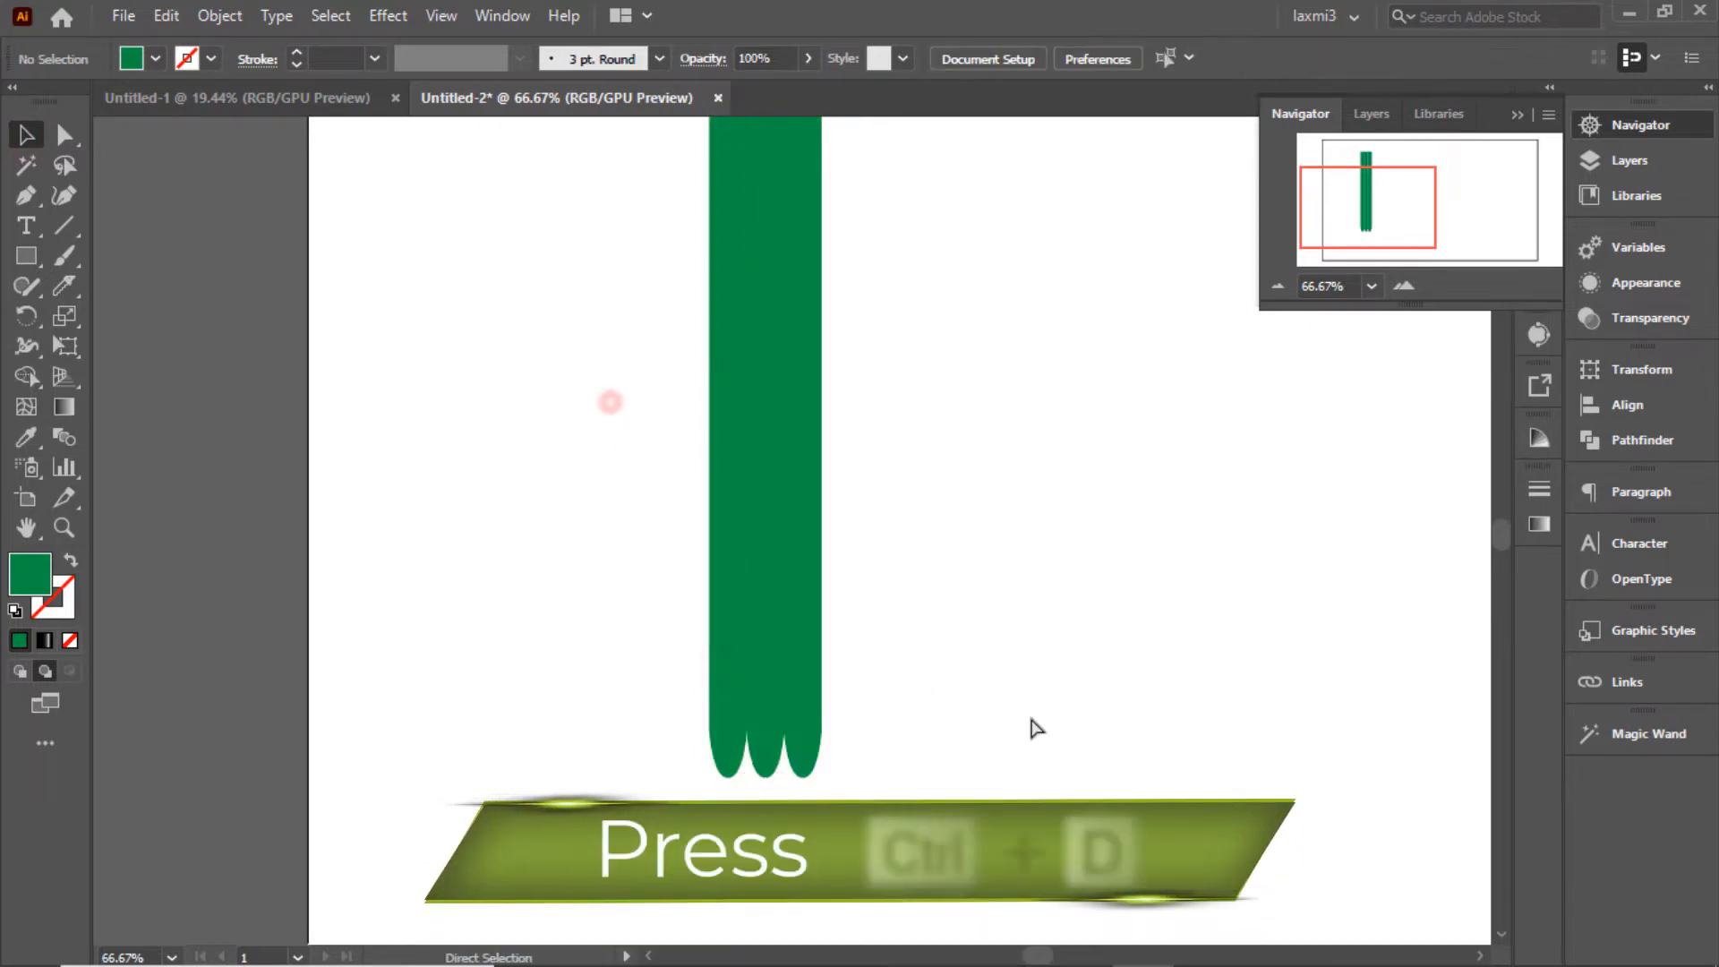
Narrow the three bars to about half their width and raise their bottom tip anchors slightly.
{"action": "left_click", "coordinate": [820, 363]}
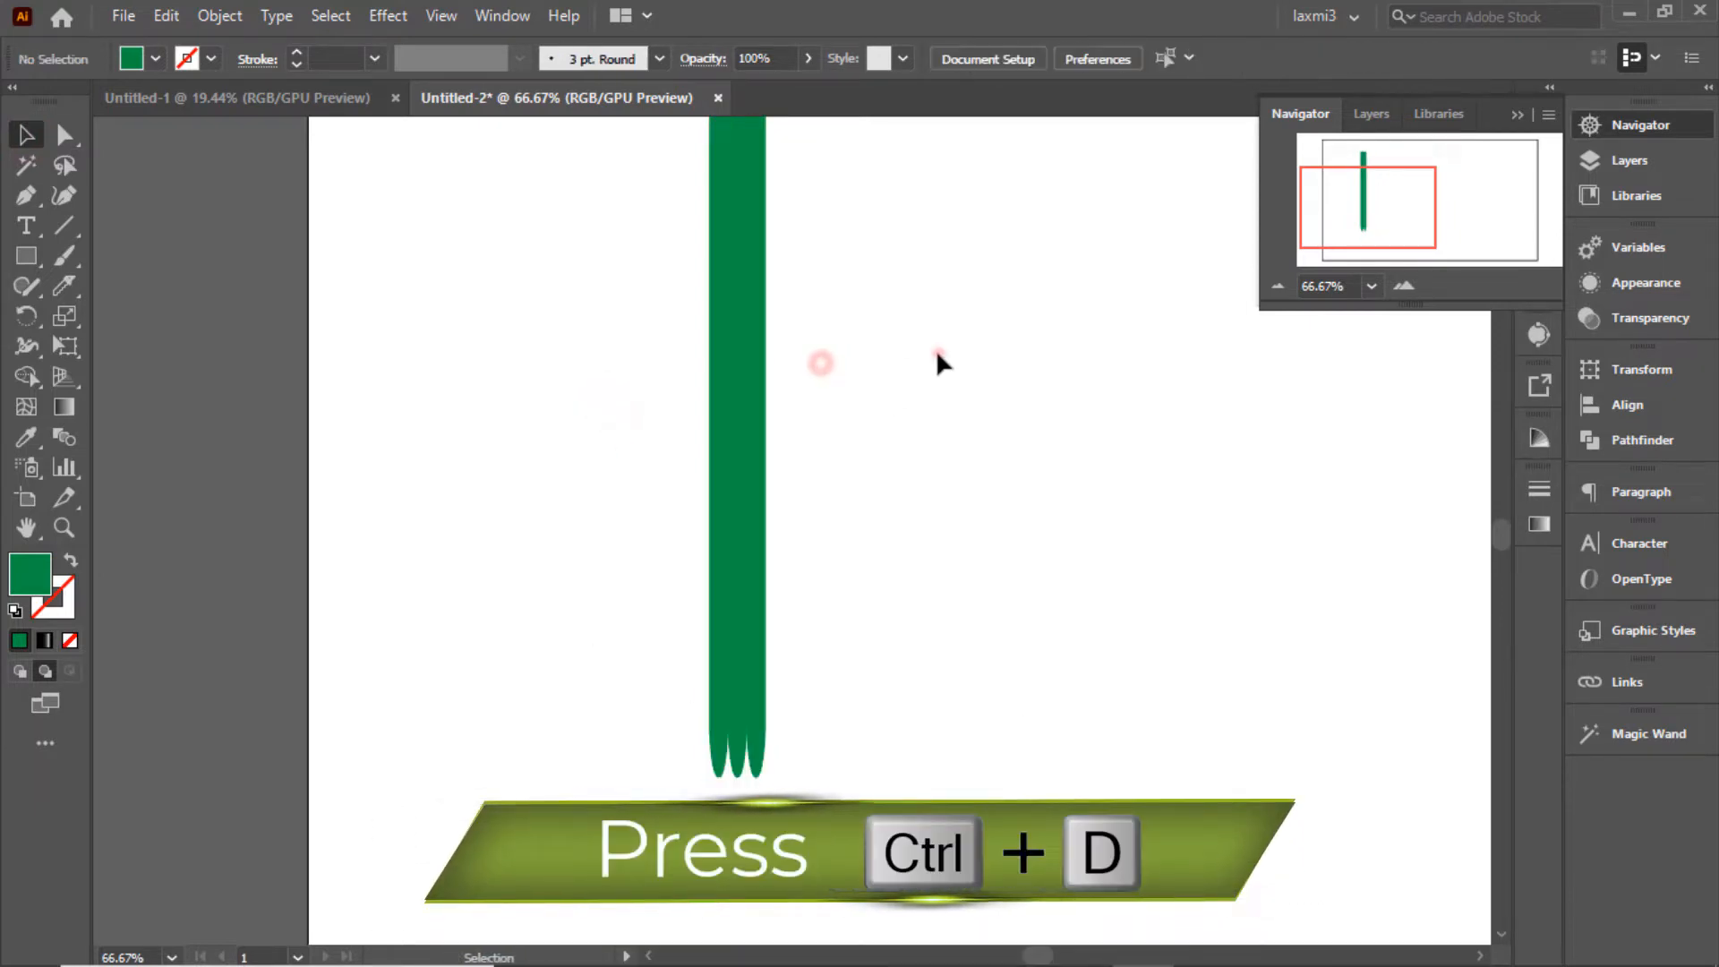
{"action": "left_click_drag", "start_coordinate": [937, 354], "coordinate": [667, 502]}
{"action": "left_click", "coordinate": [825, 664]}
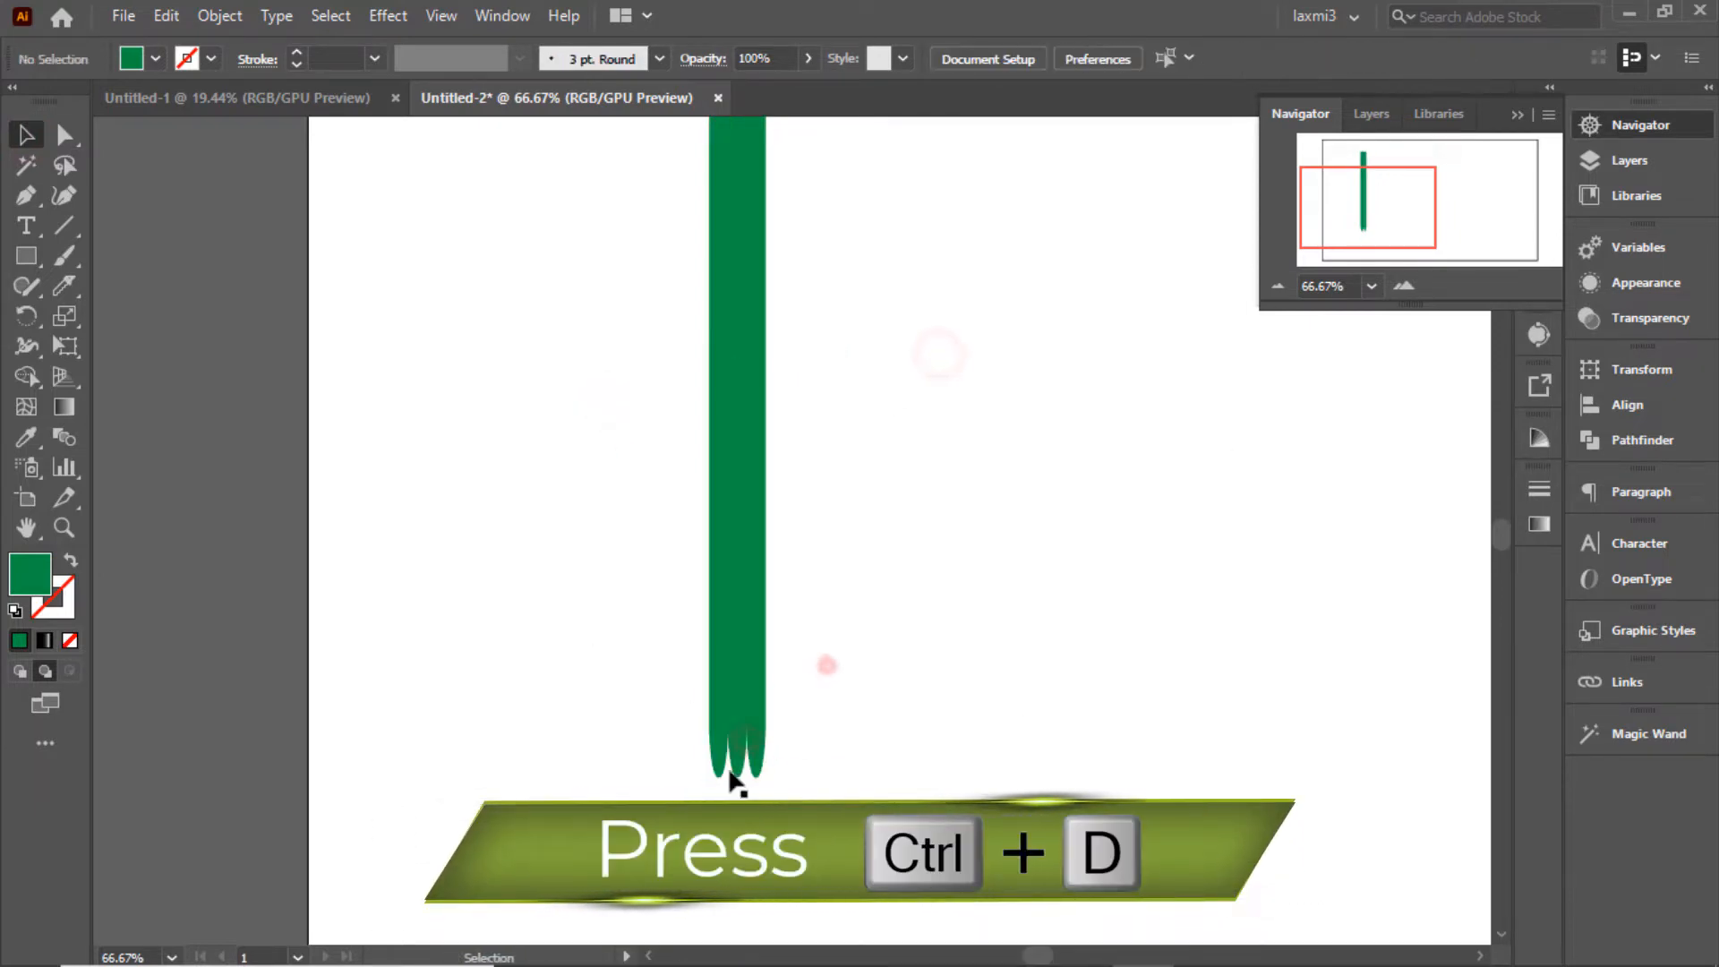
{"action": "left_click", "coordinate": [65, 135]}
{"action": "left_click_drag", "start_coordinate": [668, 765], "coordinate": [808, 818]}
{"action": "key", "text": "shift+Up"}
Fill the left bar of the pencil body with the green gradient and reverse the gradient's direction.
{"action": "left_click", "coordinate": [866, 644]}
{"action": "left_click_drag", "start_coordinate": [1381, 201], "coordinate": [1396, 188]}
{"action": "left_click", "coordinate": [33, 133]}
{"action": "left_click", "coordinate": [565, 561]}
{"action": "left_click", "coordinate": [1539, 529]}
{"action": "left_click_drag", "start_coordinate": [1443, 480], "coordinate": [1300, 500]}
{"action": "left_click", "coordinate": [1642, 125]}
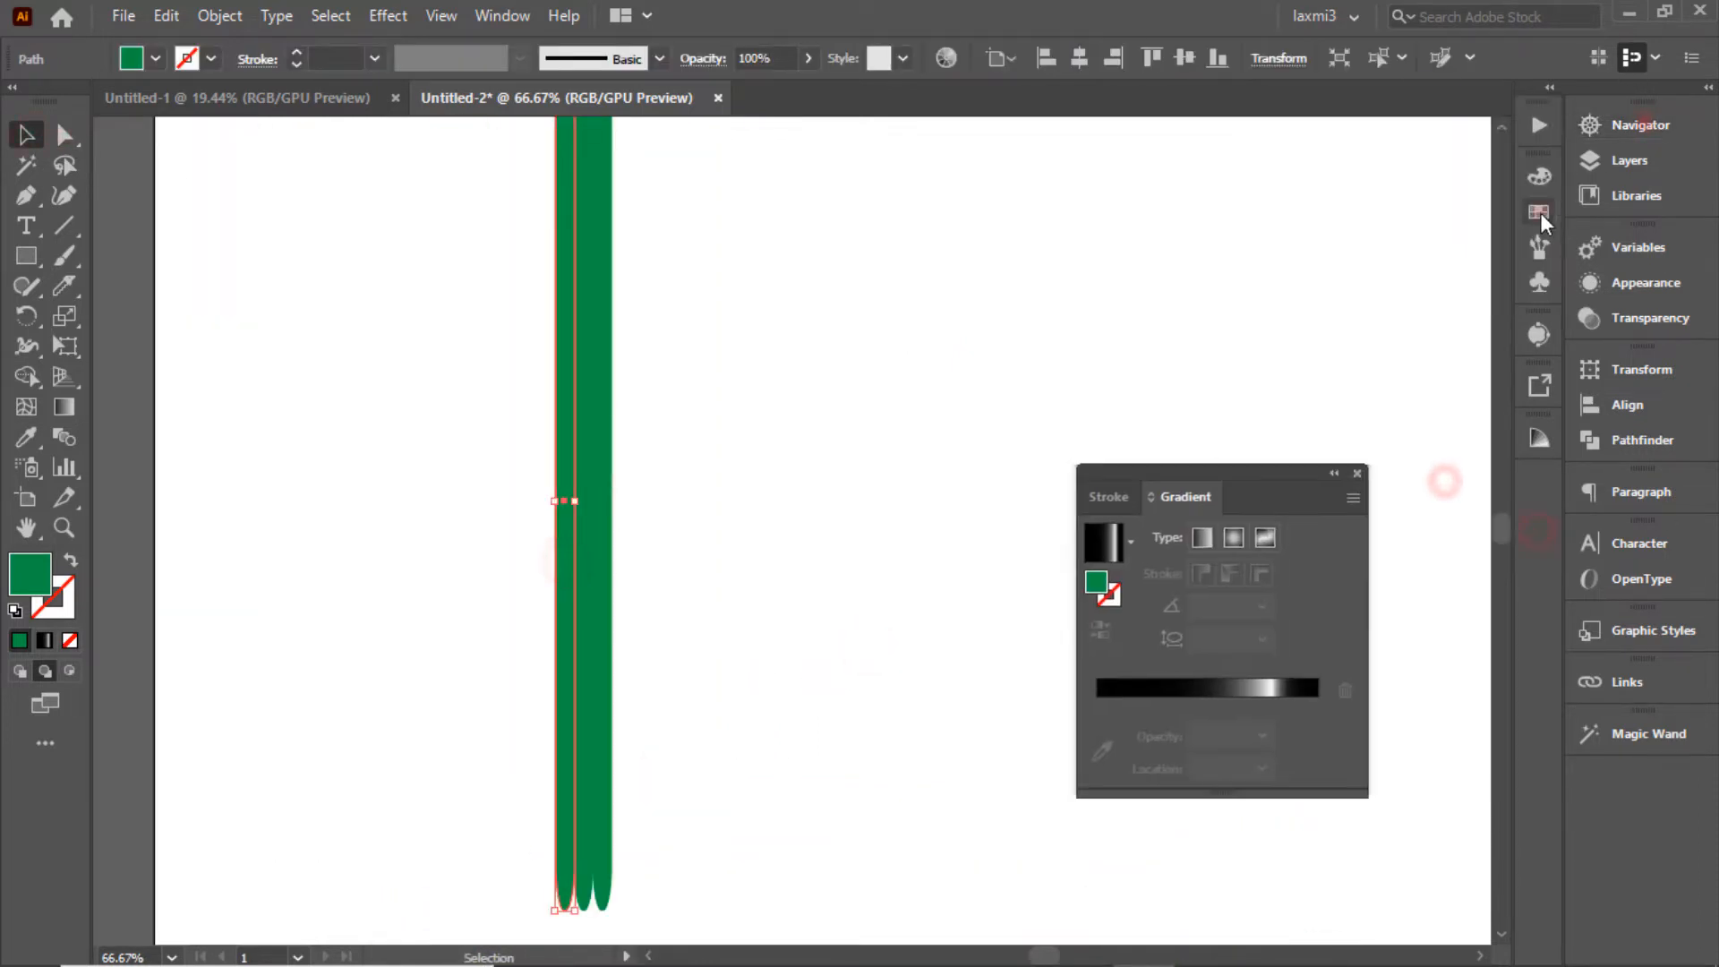
{"action": "left_click", "coordinate": [1539, 214]}
{"action": "left_click_drag", "start_coordinate": [1463, 156], "coordinate": [1281, 176]}
{"action": "left_click", "coordinate": [1132, 542]}
{"action": "left_click", "coordinate": [1017, 629]}
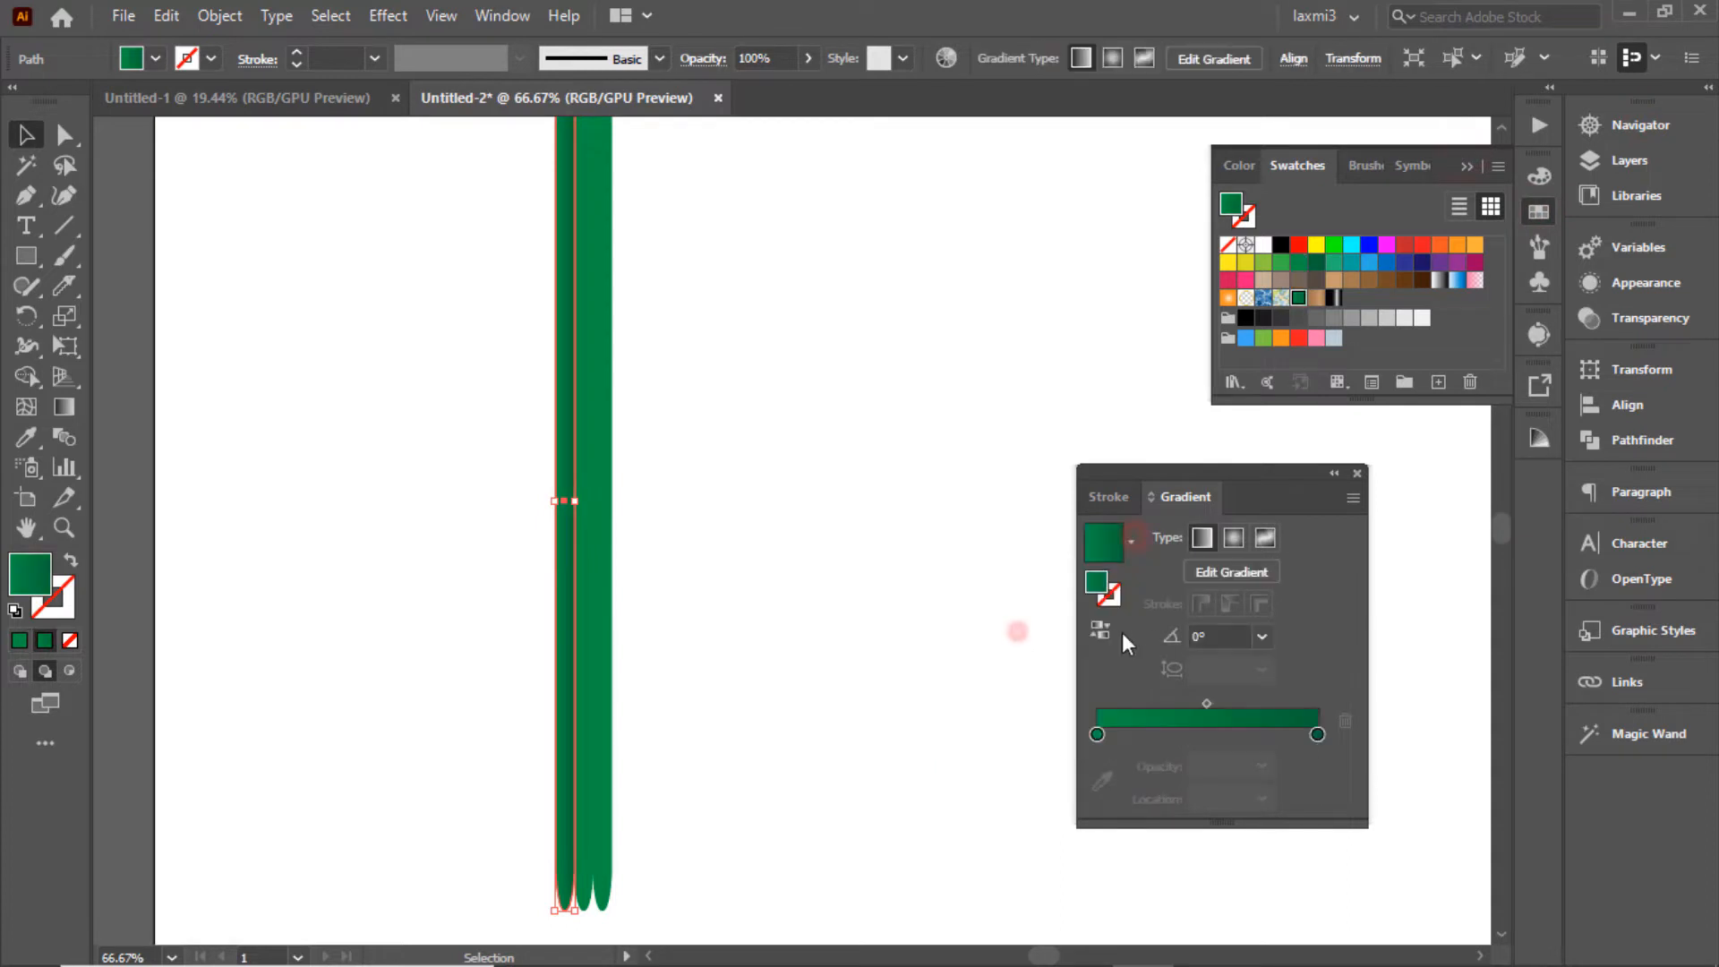
{"action": "left_click", "coordinate": [1101, 632]}
Fill the right bar with the green gradient and add a white colour stop at its 0% end.
{"action": "left_click", "coordinate": [609, 462]}
{"action": "left_click", "coordinate": [1132, 542]}
{"action": "left_click", "coordinate": [981, 634]}
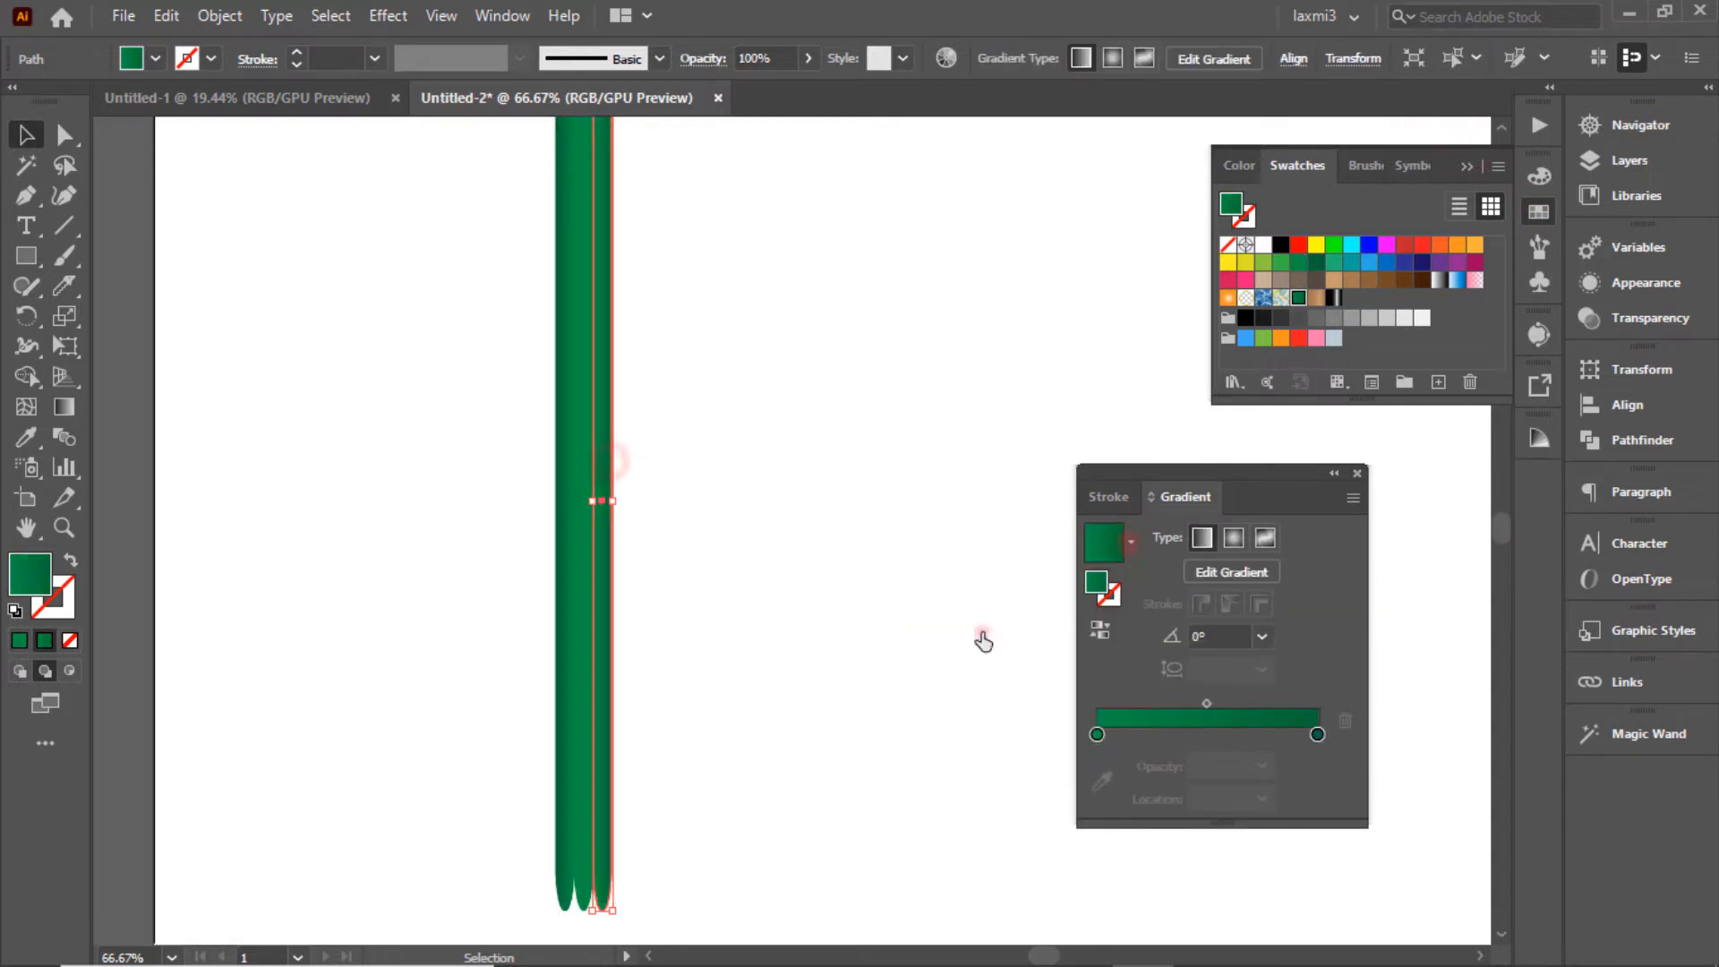
{"action": "mouse_move", "coordinate": [1096, 729]}
{"action": "left_mouse_down"}
{"action": "mouse_move", "coordinate": [1169, 727]}
{"action": "mouse_move", "coordinate": [1098, 734]}
{"action": "left_mouse_up"}
{"action": "double_click", "coordinate": [1098, 734]}
{"action": "left_click", "coordinate": [1032, 455]}
{"action": "left_click", "coordinate": [667, 257]}
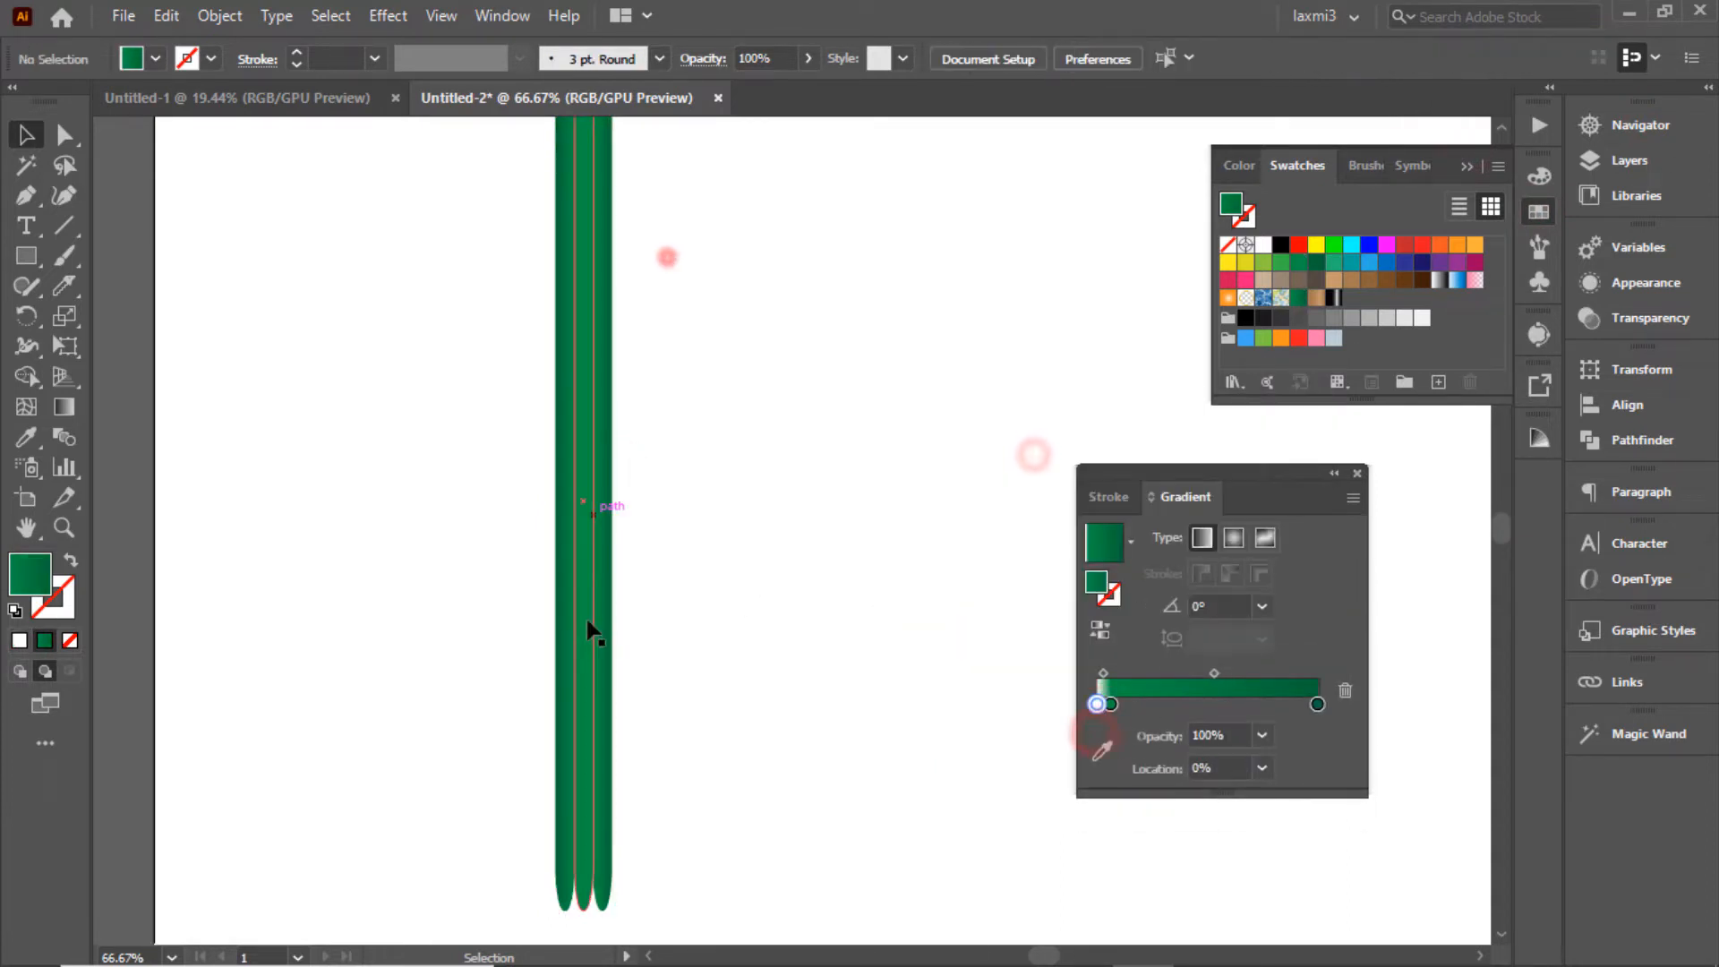
Move the white highlight stop in the right bar's gradient to a location of about 5.6%.
{"action": "left_click", "coordinate": [609, 603]}
{"action": "left_click", "coordinate": [1105, 638]}
{"action": "left_click", "coordinate": [1105, 637]}
{"action": "mouse_move", "coordinate": [1111, 734]}
{"action": "left_mouse_down"}
{"action": "mouse_move", "coordinate": [1128, 733]}
{"action": "mouse_move", "coordinate": [1109, 735]}
{"action": "left_mouse_up"}
{"action": "left_click", "coordinate": [830, 339]}
{"action": "left_click", "coordinate": [610, 678]}
{"action": "left_click", "coordinate": [849, 411]}
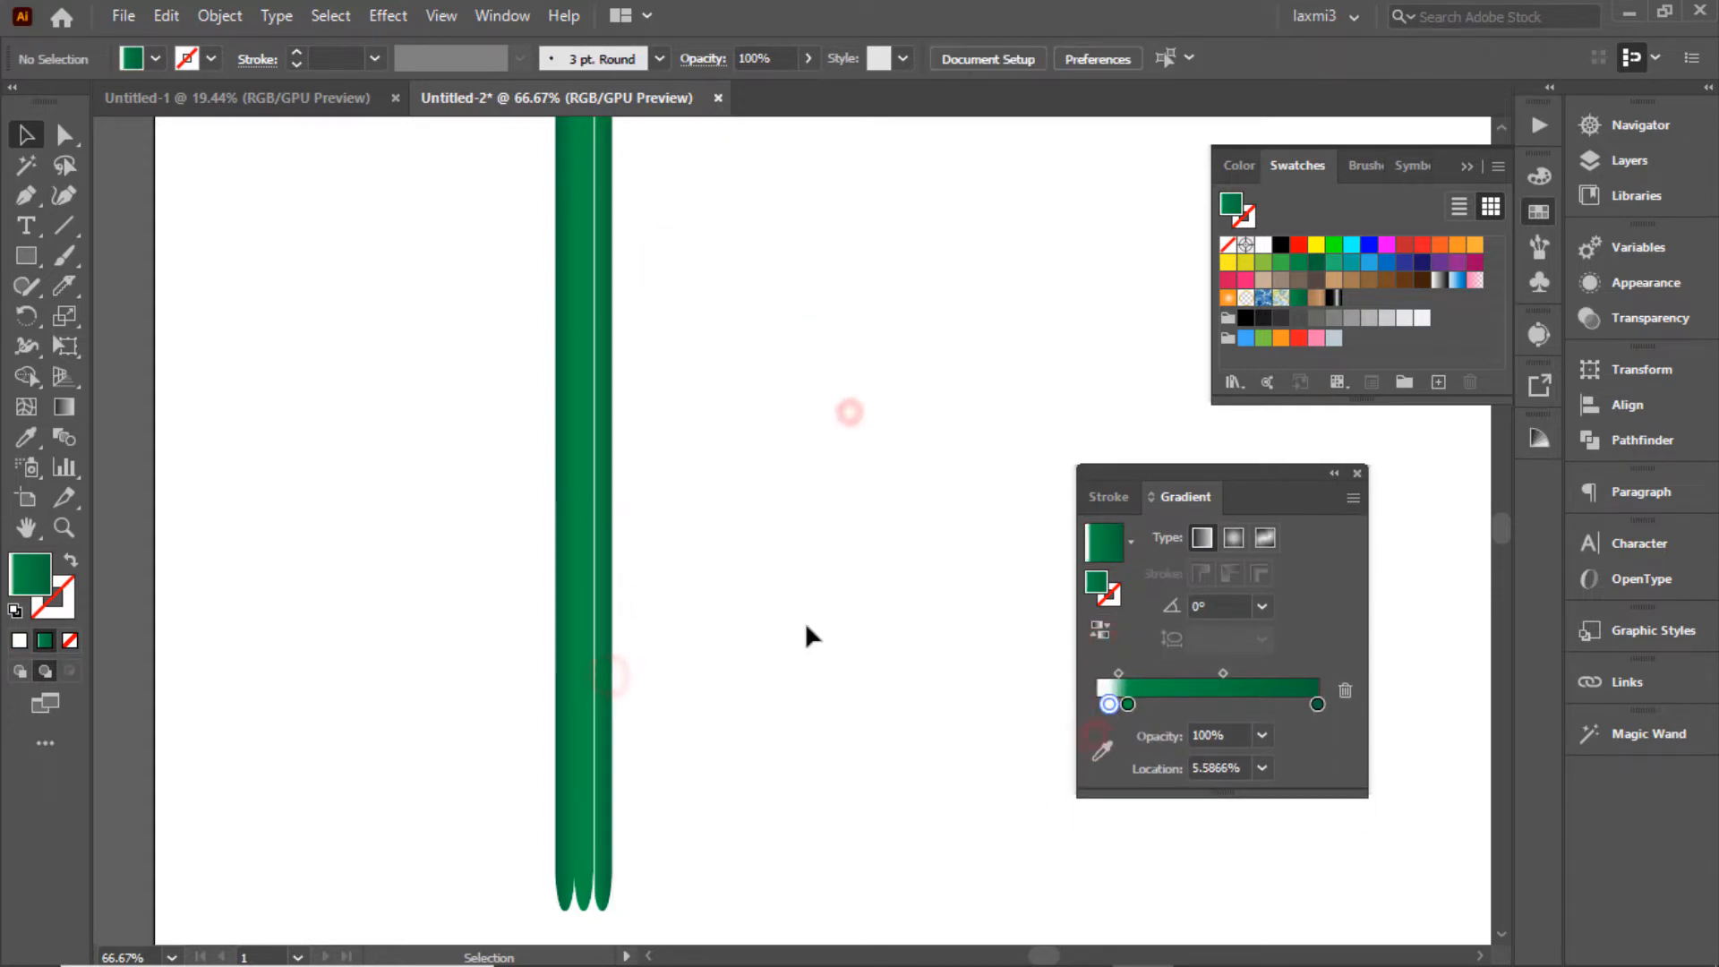
Draw a rectangle across the lower end of the pencil body, fill it with tan and place it behind the green bars.
{"action": "scroll", "coordinate": [809, 614], "scroll_direction": "down", "scroll_amount": 3}
{"action": "key", "text": "m"}
{"action": "left_click_drag", "start_coordinate": [556, 553], "coordinate": [612, 678]}
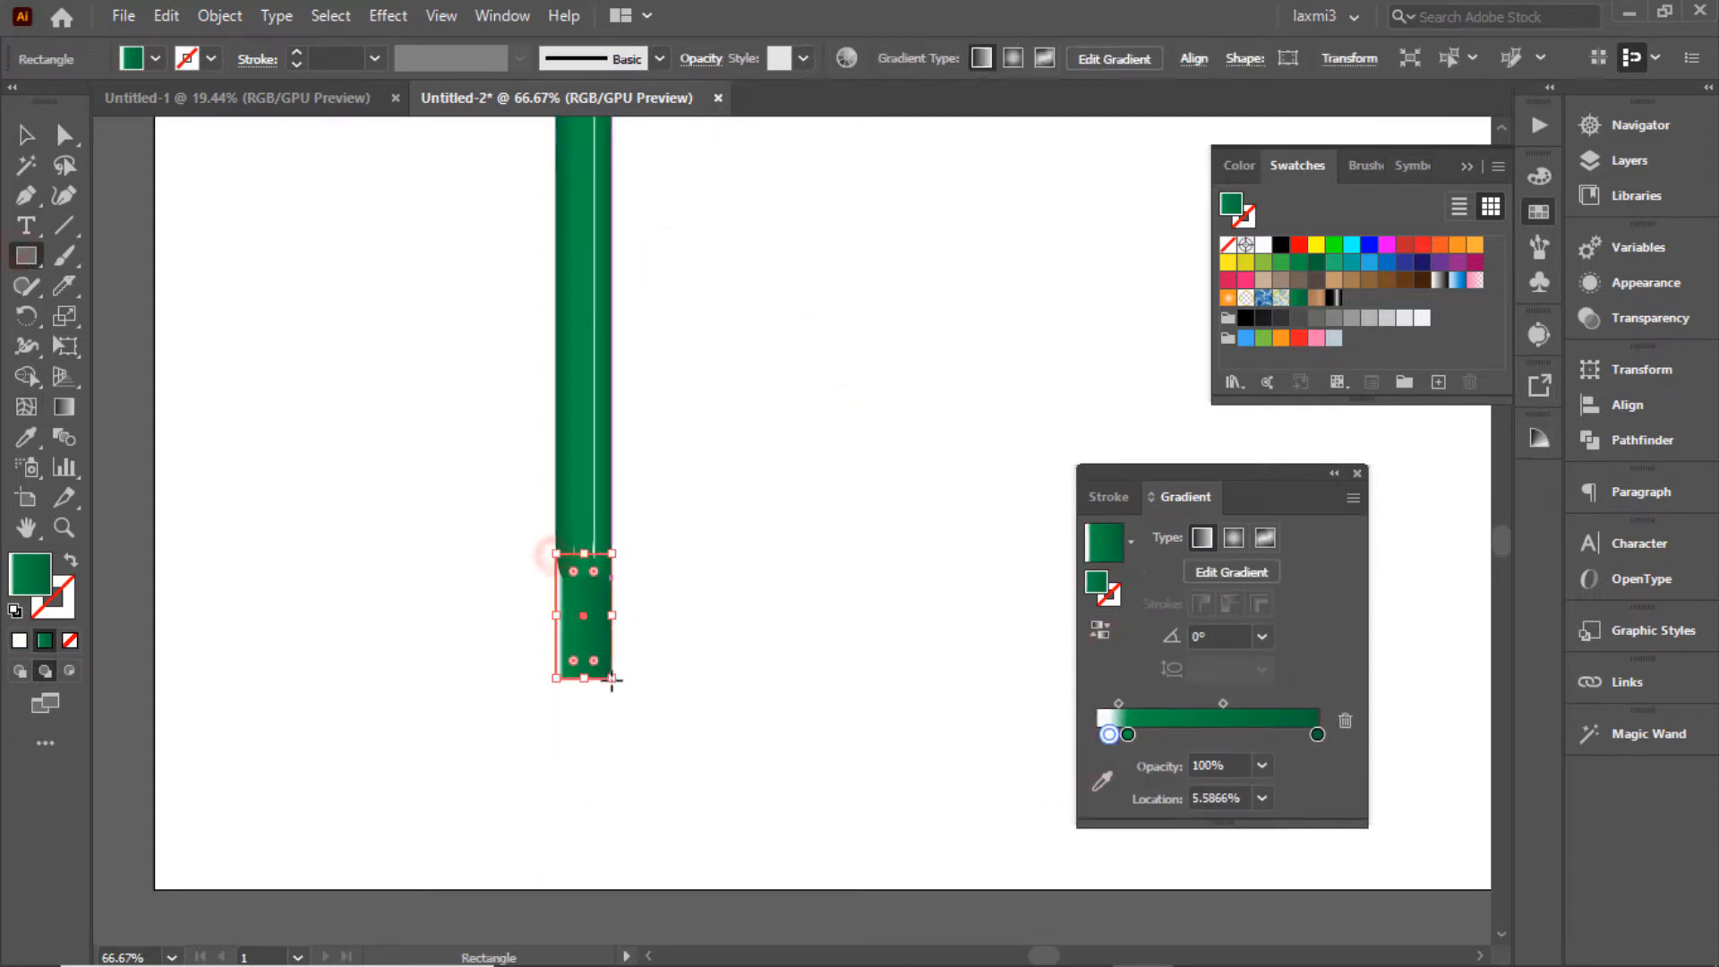
{"action": "left_click", "coordinate": [157, 58]}
{"action": "left_click", "coordinate": [162, 140]}
{"action": "left_click", "coordinate": [795, 451]}
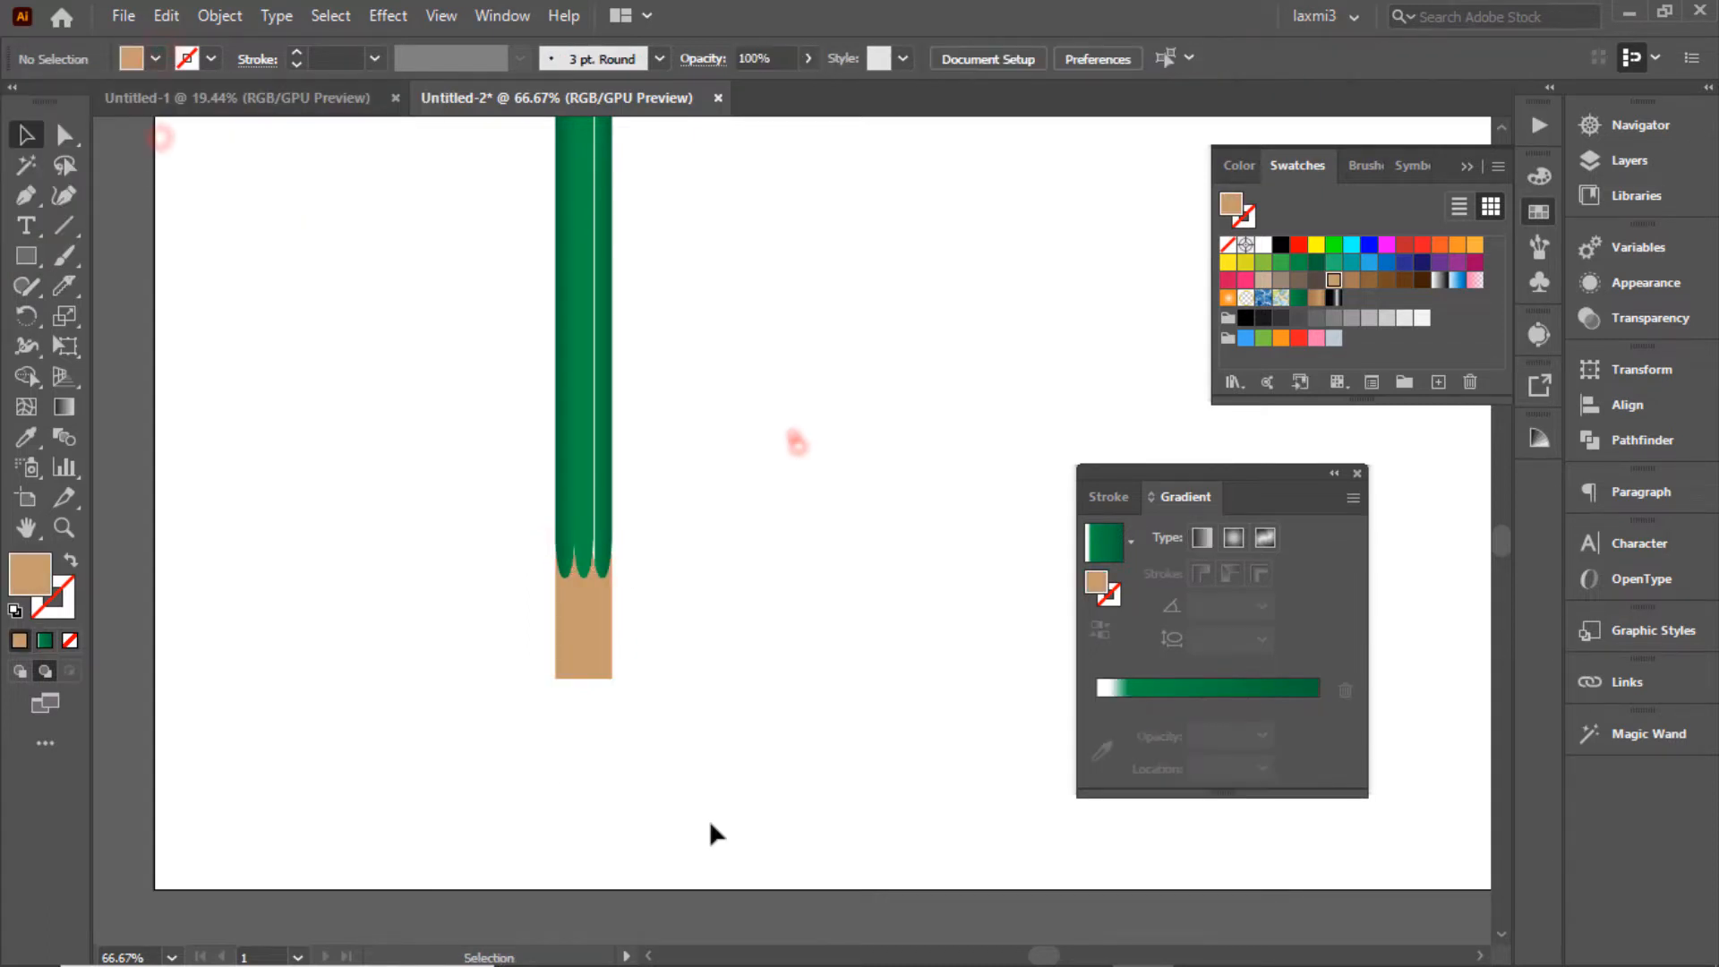
Nudge the tan rectangle slightly up behind the rounded ends of the green bars.
{"action": "left_click", "coordinate": [592, 628]}
{"action": "key", "text": "Up"}
{"action": "key", "text": "Up"}
{"action": "key", "text": "Up"}
{"action": "key", "text": "Up"}
{"action": "key", "text": "Up"}
{"action": "left_click", "coordinate": [738, 567]}
Reshape the tan rectangle into a point by adding an anchor at its bottom centre and deleting both bottom corner anchors.
{"action": "left_click", "coordinate": [595, 627]}
{"action": "left_click", "coordinate": [65, 135]}
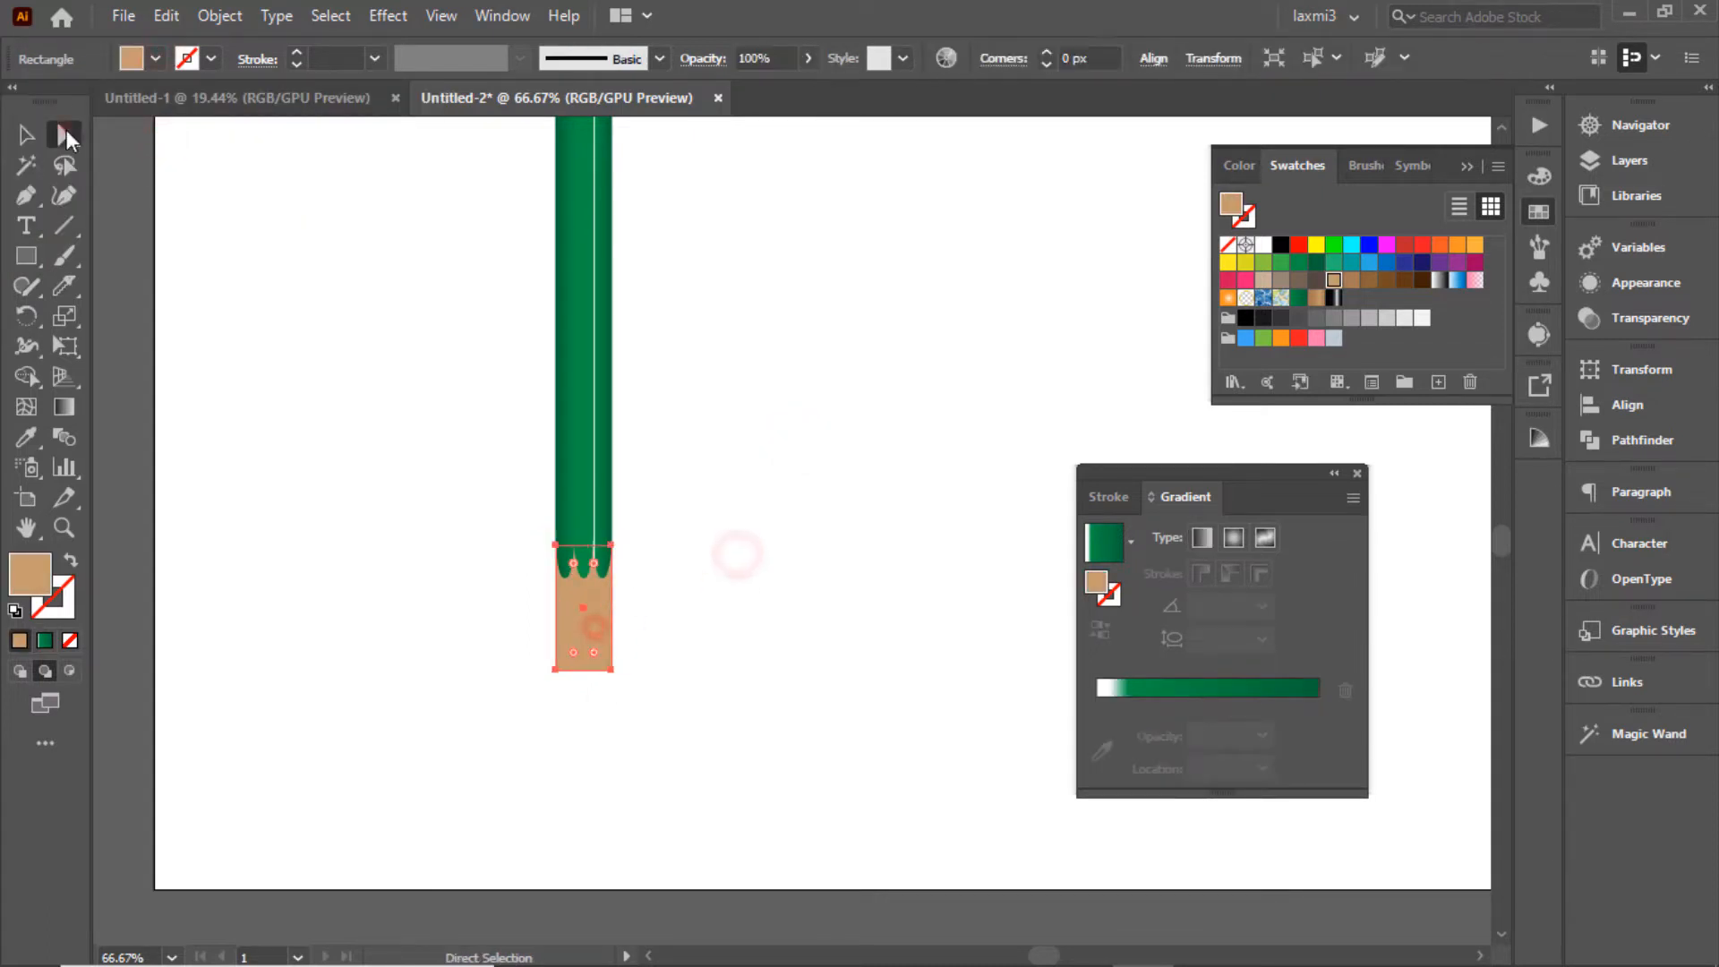
{"action": "left_click", "coordinate": [26, 196]}
{"action": "left_click", "coordinate": [584, 669]}
{"action": "left_click", "coordinate": [612, 669]}
{"action": "left_click", "coordinate": [555, 670]}
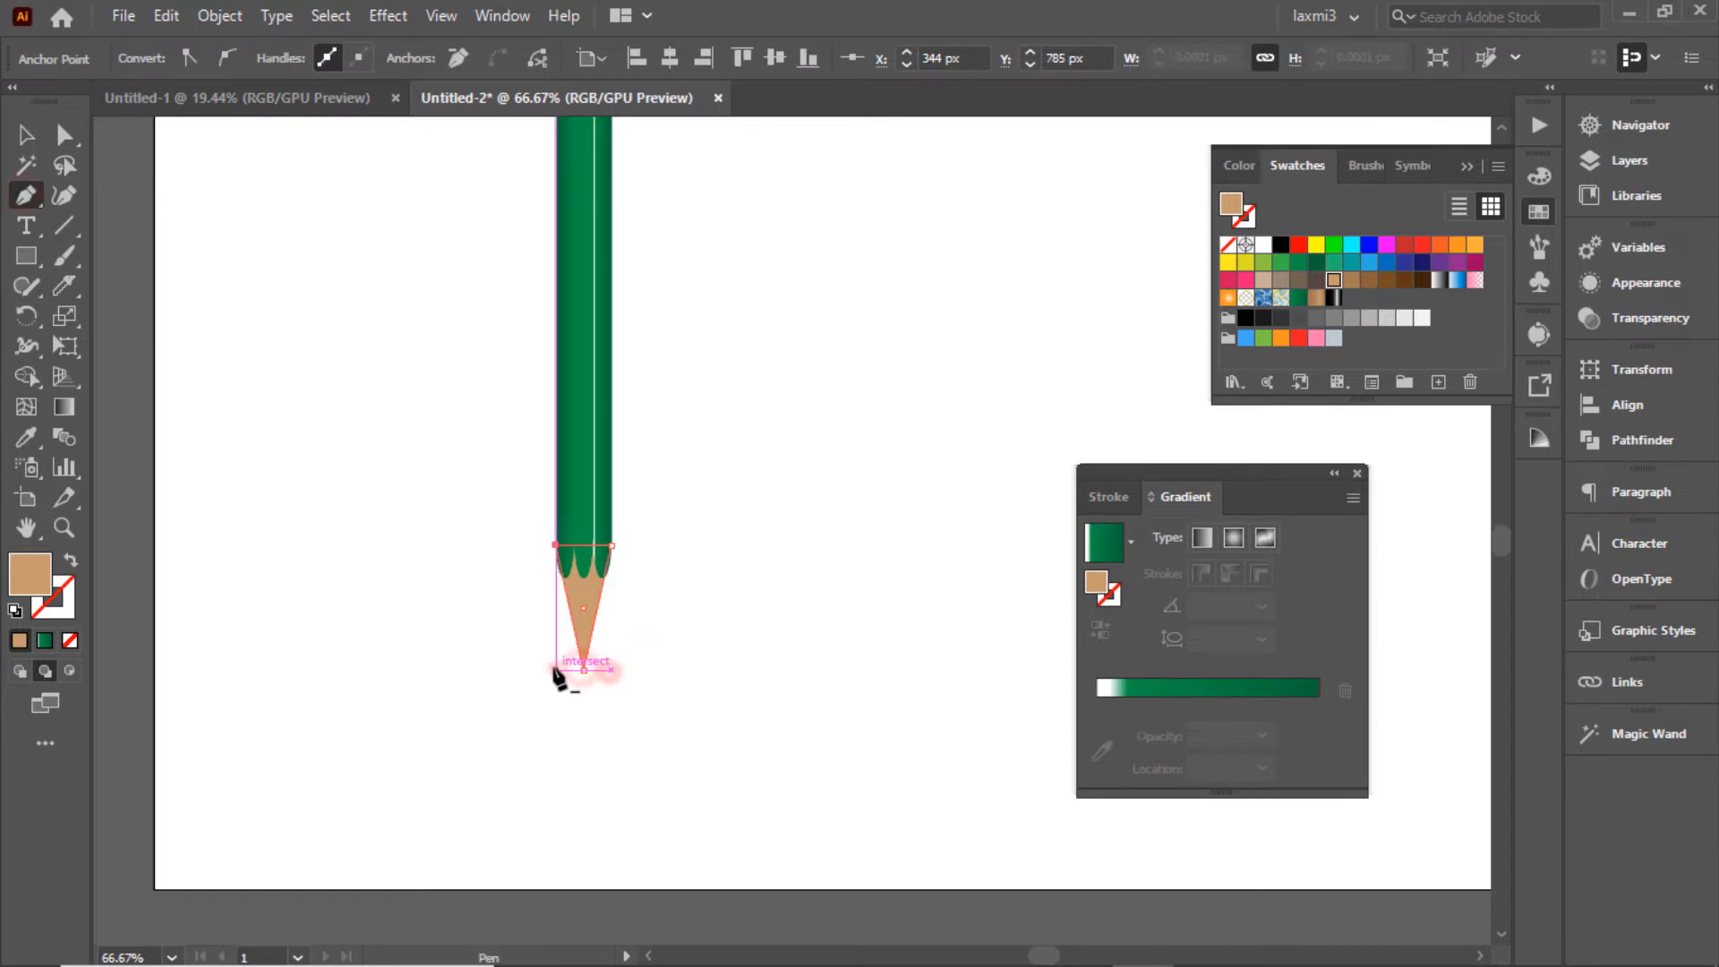
Stretch the tan cone's tip anchor straight down to make a long, sharp point.
{"action": "left_click", "coordinate": [65, 134]}
{"action": "left_click_drag", "start_coordinate": [586, 671], "coordinate": [586, 688]}
{"action": "left_click", "coordinate": [724, 499]}
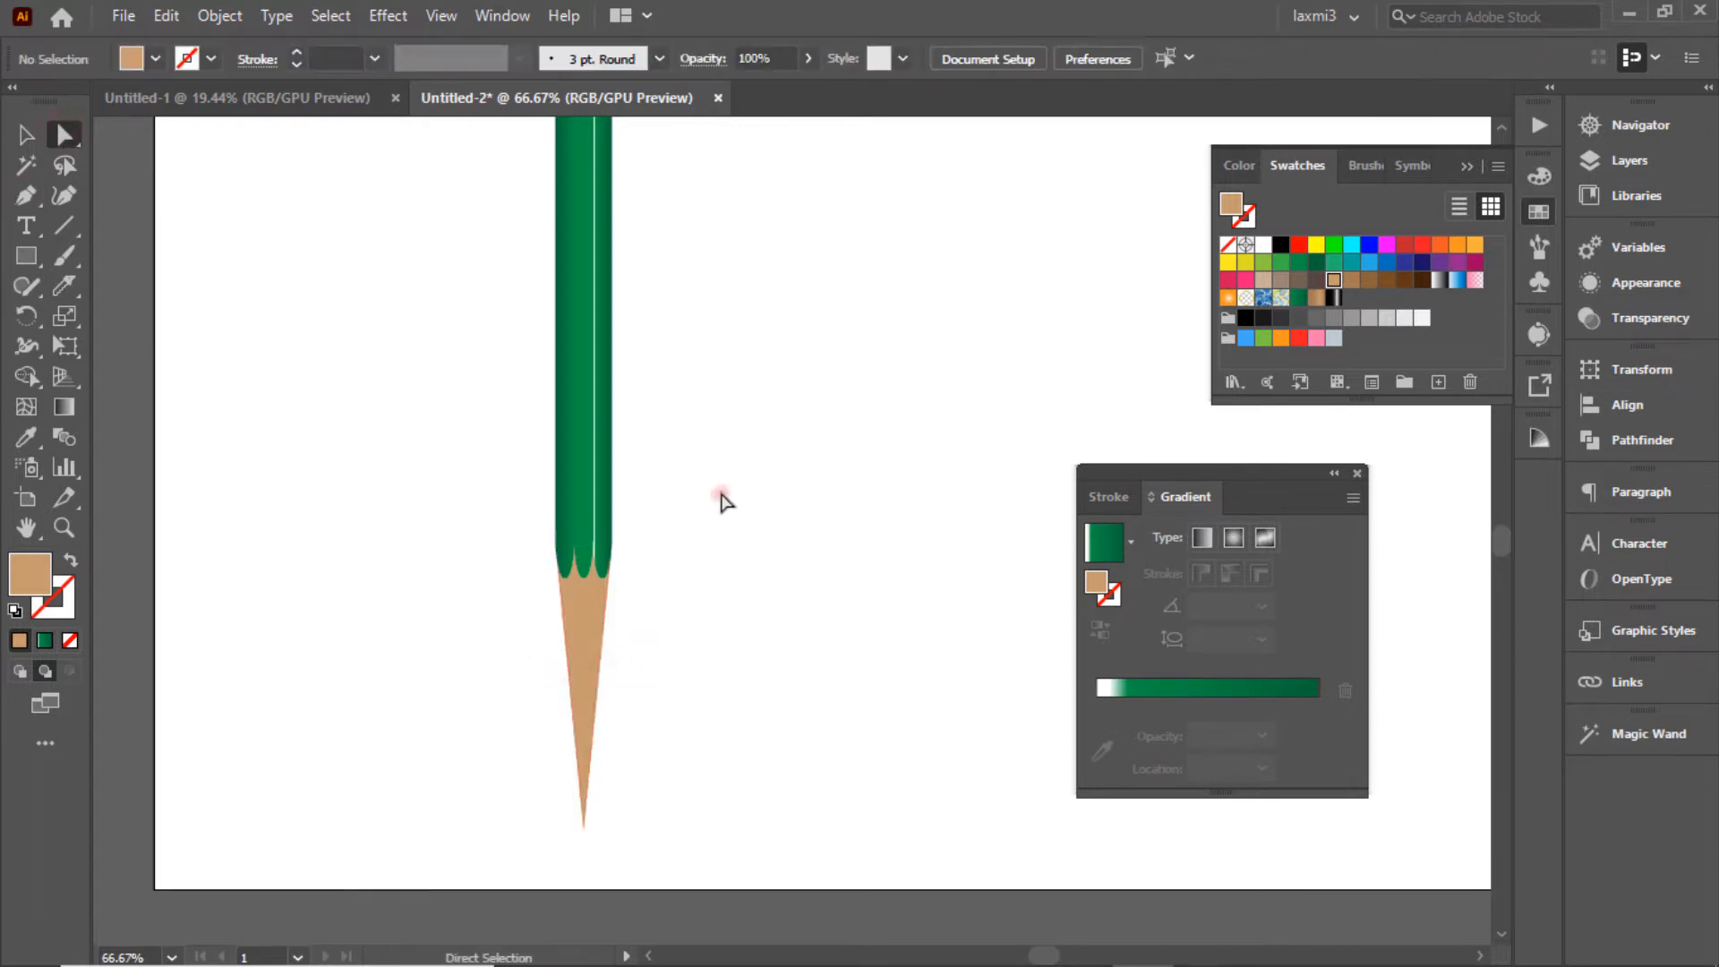
Fill the tan cone with the brown linear gradient at a 0° angle.
{"action": "left_click", "coordinate": [592, 638]}
{"action": "left_click", "coordinate": [1130, 541]}
{"action": "left_click", "coordinate": [967, 671]}
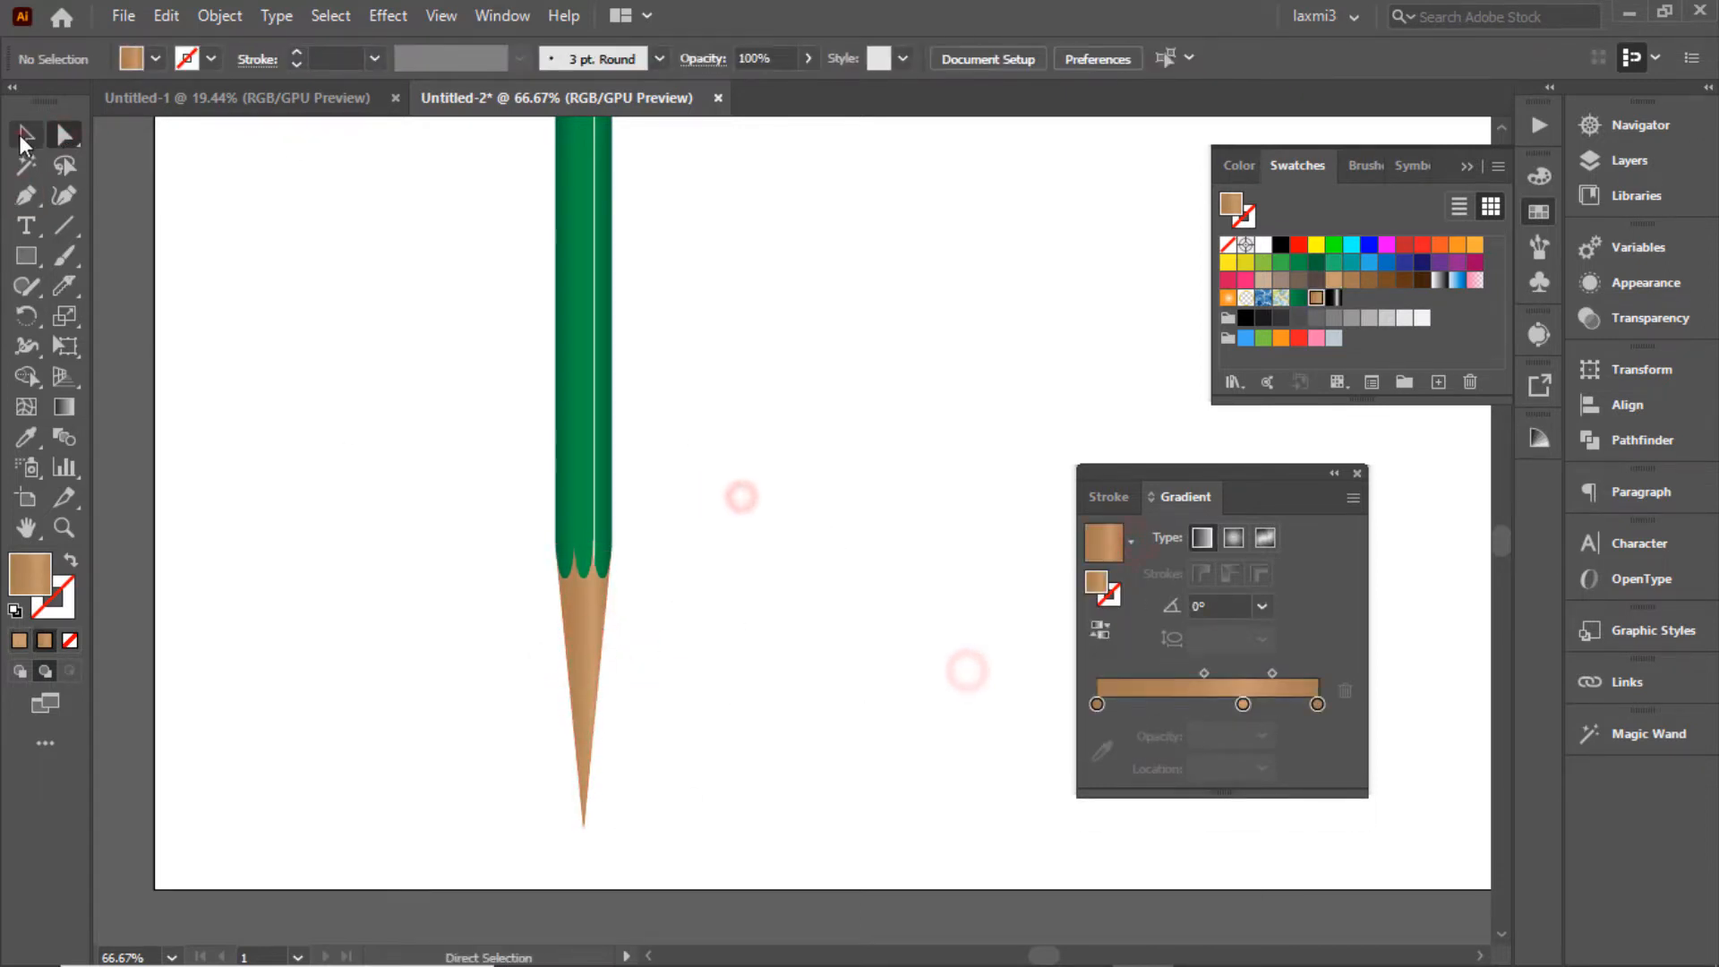
Try white on the middle stop of the cone's gradient and set it back to the tan swatch.
{"action": "left_click", "coordinate": [22, 137]}
{"action": "left_click", "coordinate": [587, 646]}
{"action": "double_click", "coordinate": [1243, 732]}
{"action": "left_click", "coordinate": [1029, 453]}
{"action": "left_click", "coordinate": [1060, 494]}
{"action": "left_click", "coordinate": [944, 800]}
{"action": "left_click", "coordinate": [742, 569]}
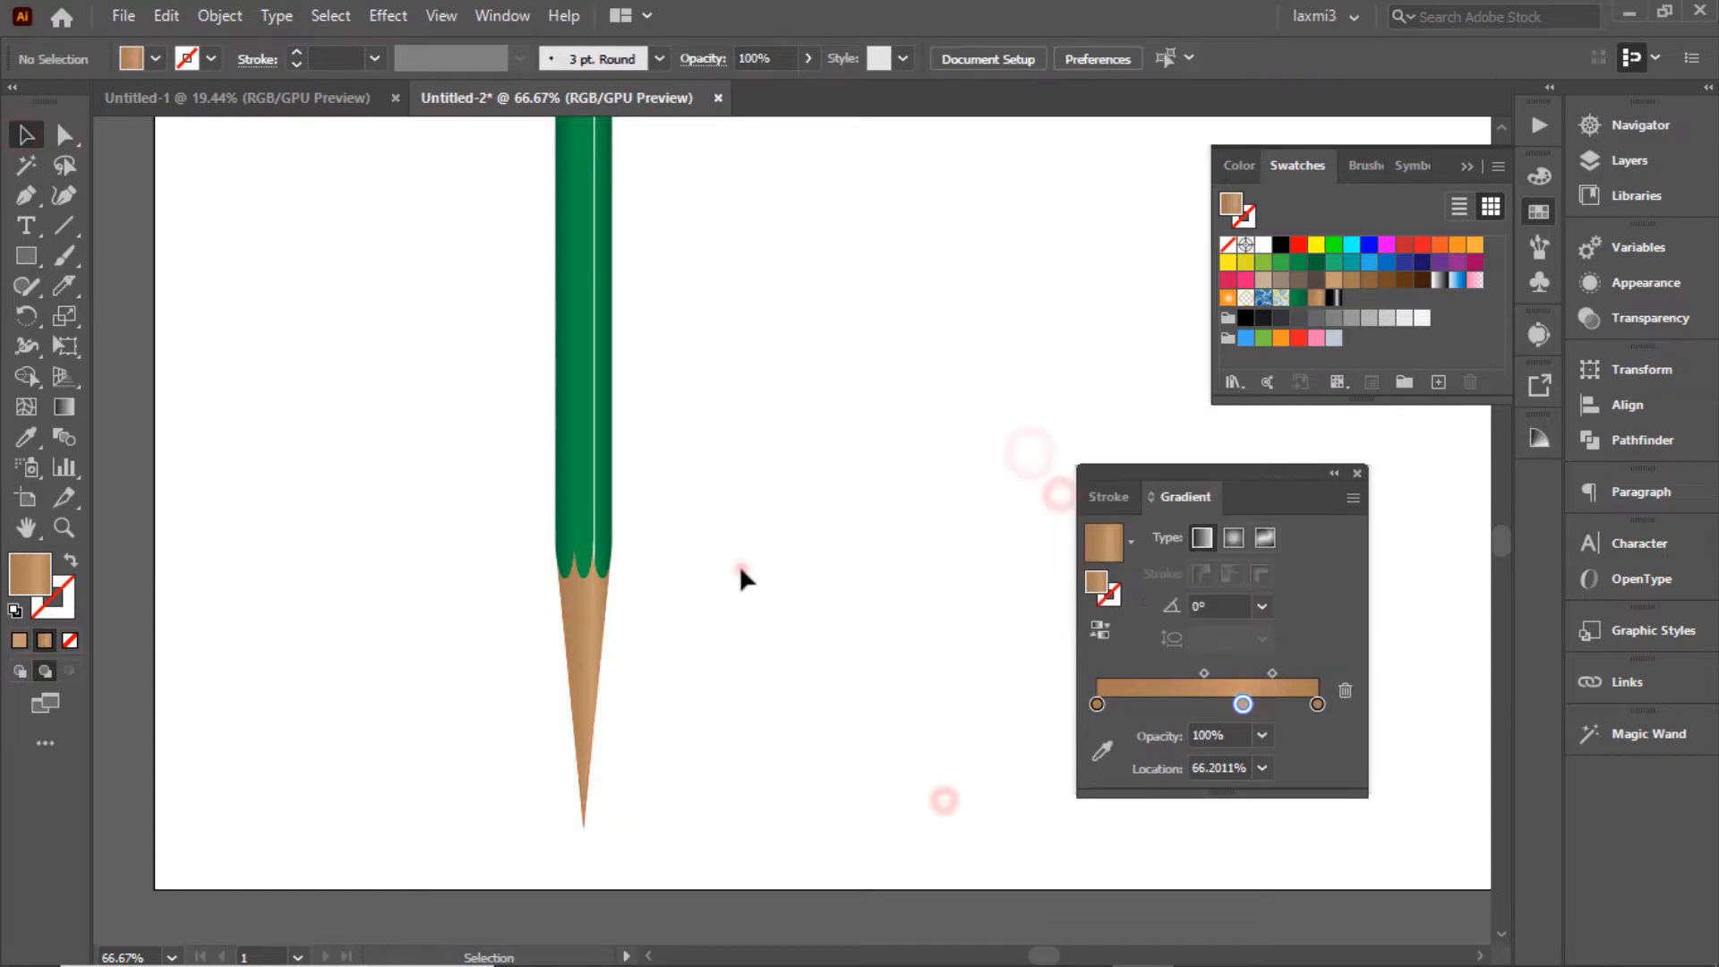
Cut diagonally across the lower part of the cone with the Knife tool to separate the pencil's lead.
{"action": "left_click", "coordinate": [584, 646]}
{"action": "right_click", "coordinate": [67, 247]}
{"action": "right_click", "coordinate": [60, 282]}
{"action": "left_click", "coordinate": [118, 345]}
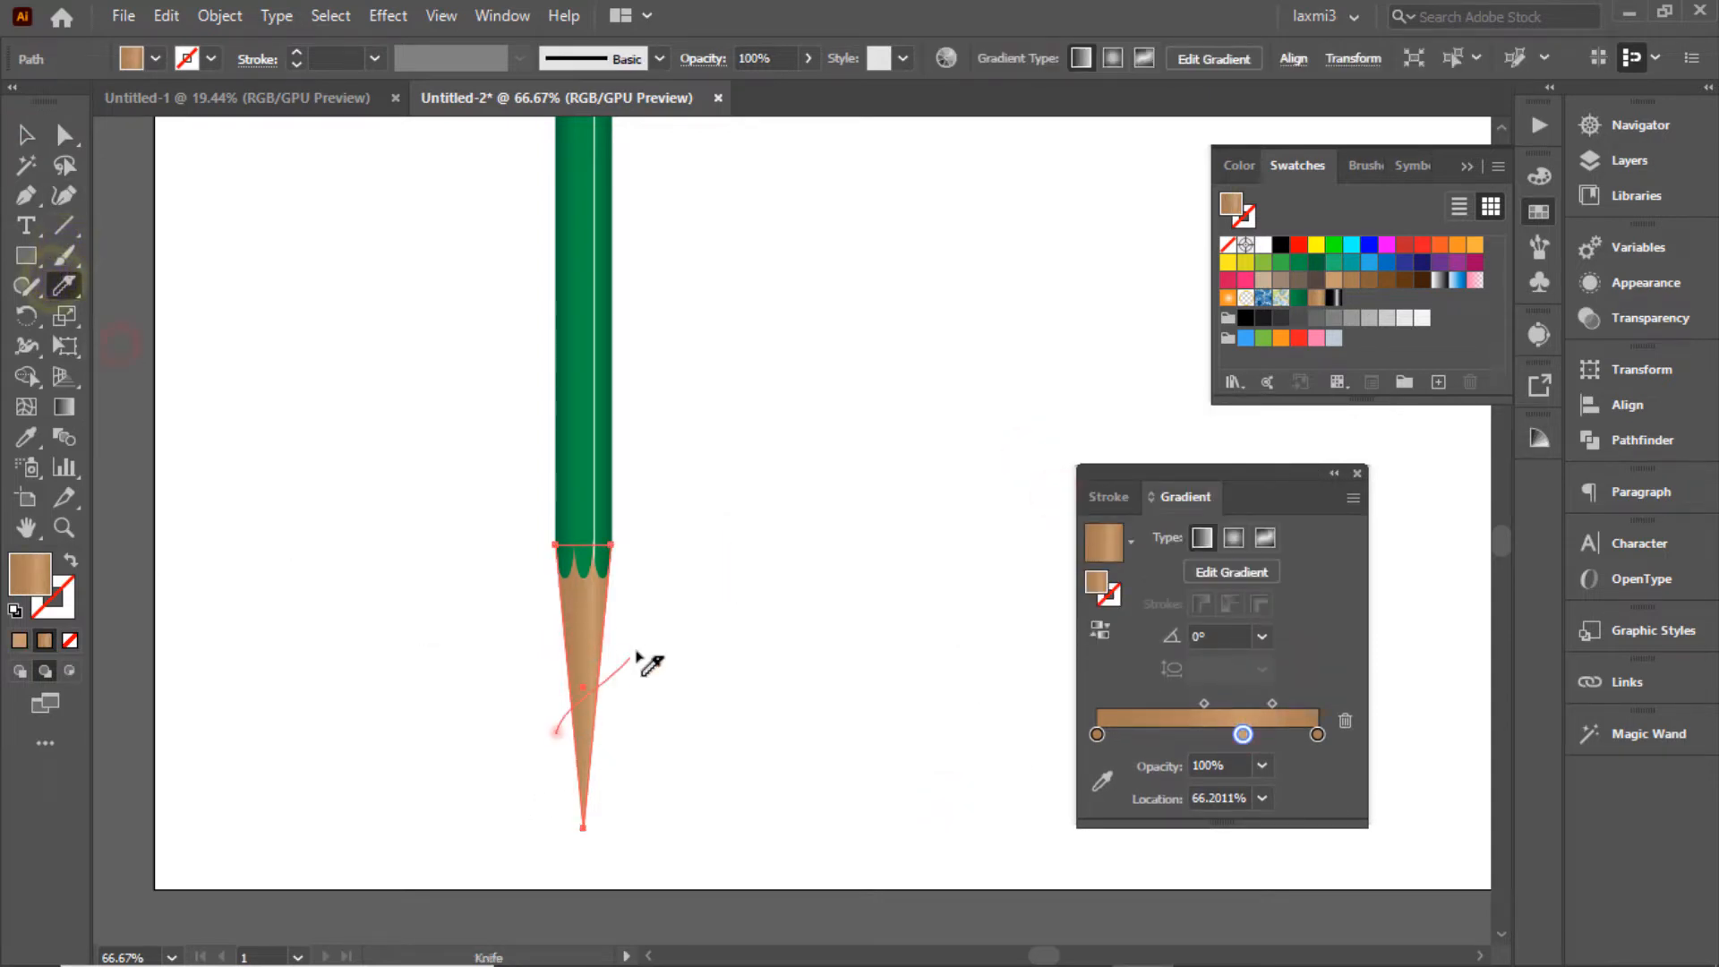
{"action": "left_click_drag", "start_coordinate": [636, 658], "coordinate": [641, 650]}
{"action": "left_click", "coordinate": [26, 136]}
{"action": "left_click", "coordinate": [753, 645]}
Fill the lead tip with the black-white-black gradient and shift its white stop slightly to the right.
{"action": "left_click", "coordinate": [583, 742]}
{"action": "left_click", "coordinate": [1132, 539]}
{"action": "left_click", "coordinate": [937, 708]}
{"action": "left_click", "coordinate": [751, 657]}
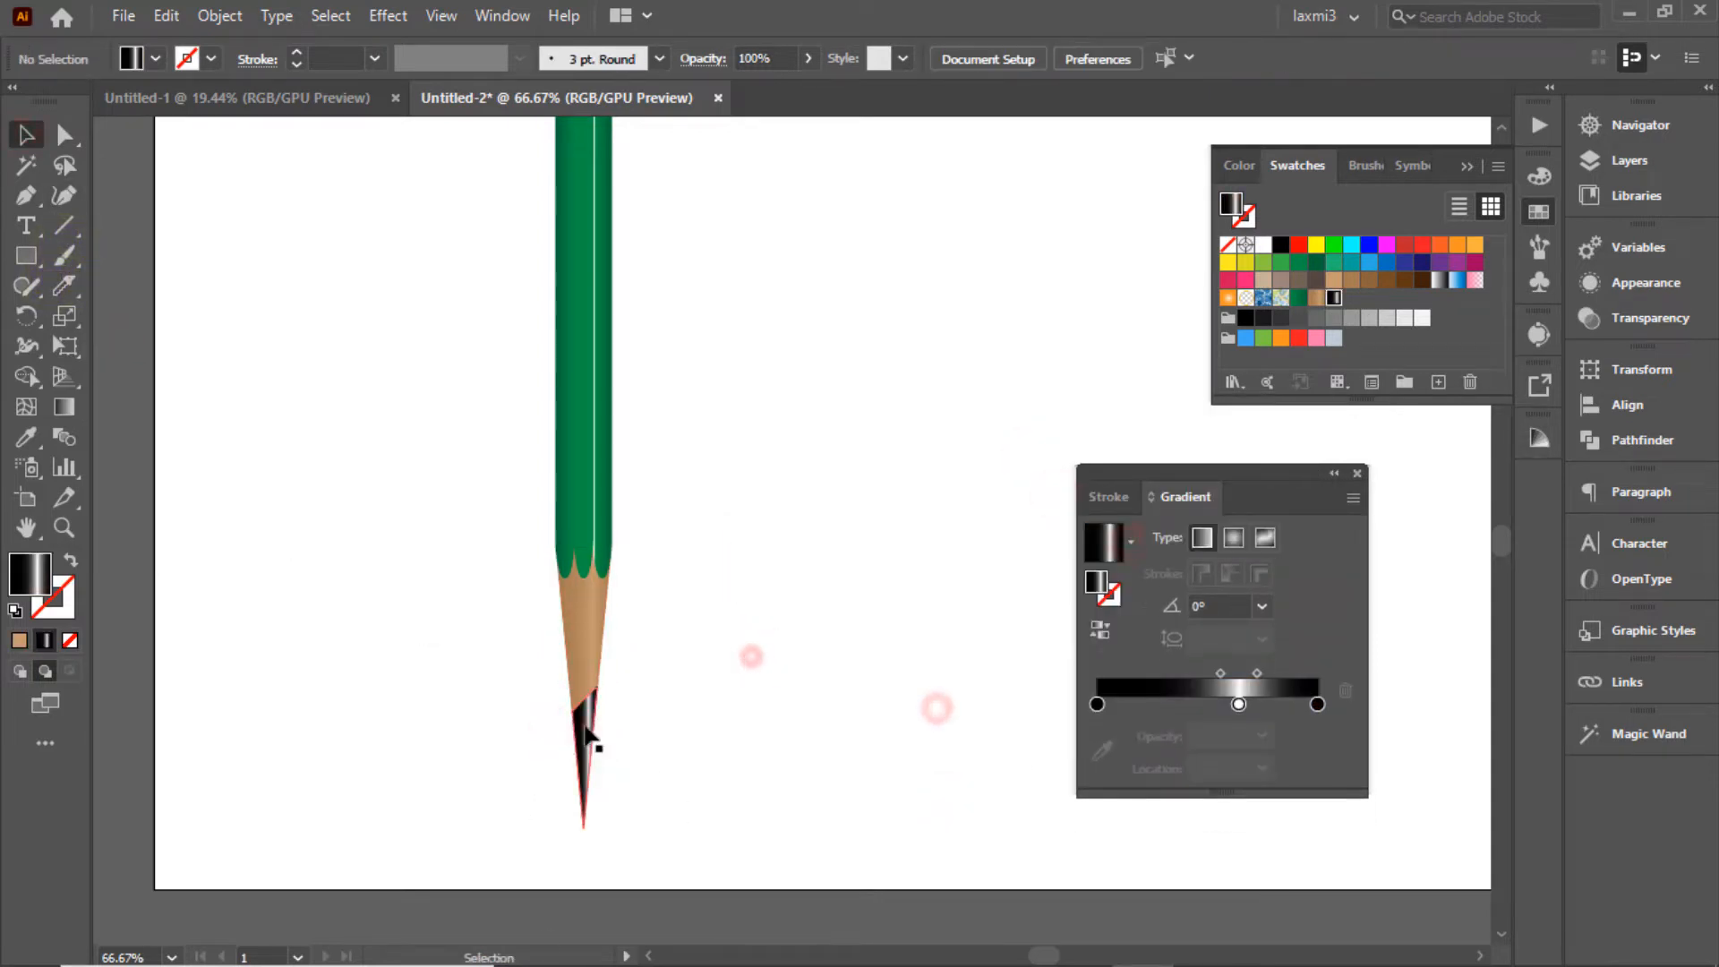
{"action": "left_click", "coordinate": [587, 736]}
{"action": "left_click_drag", "start_coordinate": [1239, 734], "coordinate": [1252, 734]}
{"action": "left_click", "coordinate": [964, 657]}
Try recolouring the middle gradient stop of the wooden cone white and undo the change.
{"action": "left_click", "coordinate": [589, 628]}
{"action": "double_click", "coordinate": [1243, 734]}
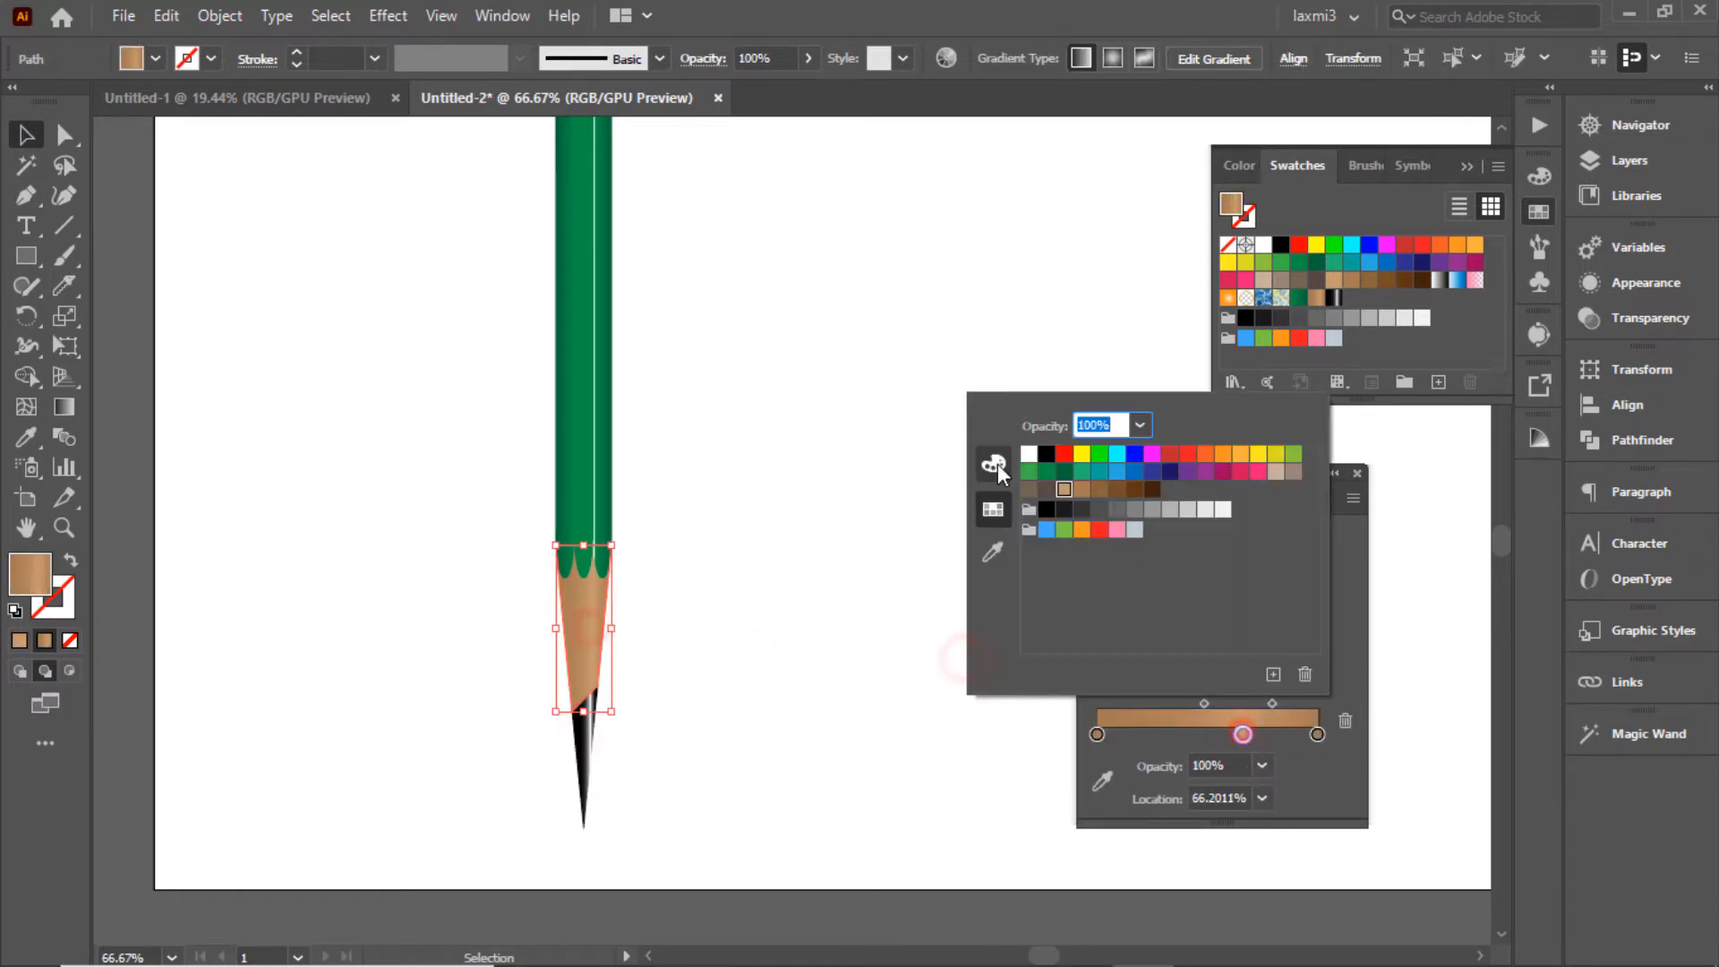
{"action": "left_click", "coordinate": [997, 465]}
{"action": "left_click", "coordinate": [1052, 596]}
{"action": "left_click", "coordinate": [1370, 611]}
{"action": "key", "text": "ctrl+z"}
Set the middle stop of the wooden cone's gradient to R 208, G 161, B 119.
{"action": "double_click", "coordinate": [1245, 735]}
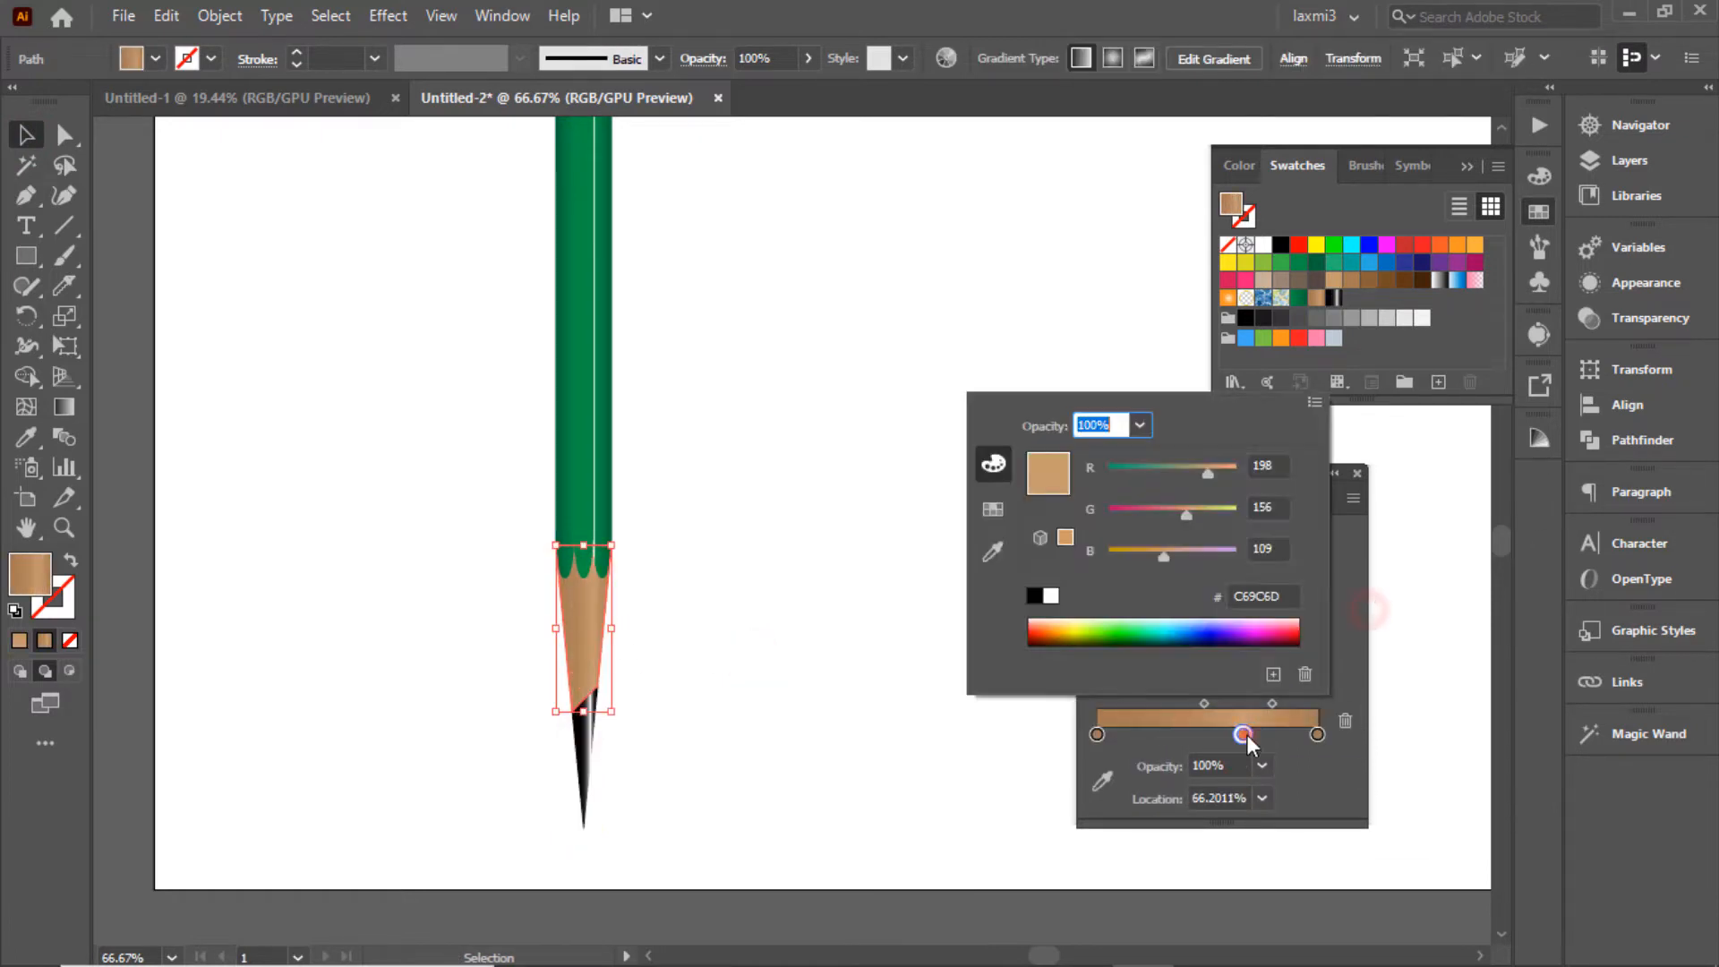
{"action": "left_click_drag", "start_coordinate": [1187, 512], "coordinate": [1190, 513]}
{"action": "left_click_drag", "start_coordinate": [1208, 472], "coordinate": [1213, 471]}
{"action": "left_click_drag", "start_coordinate": [1164, 556], "coordinate": [1157, 555]}
{"action": "left_click", "coordinate": [940, 265]}
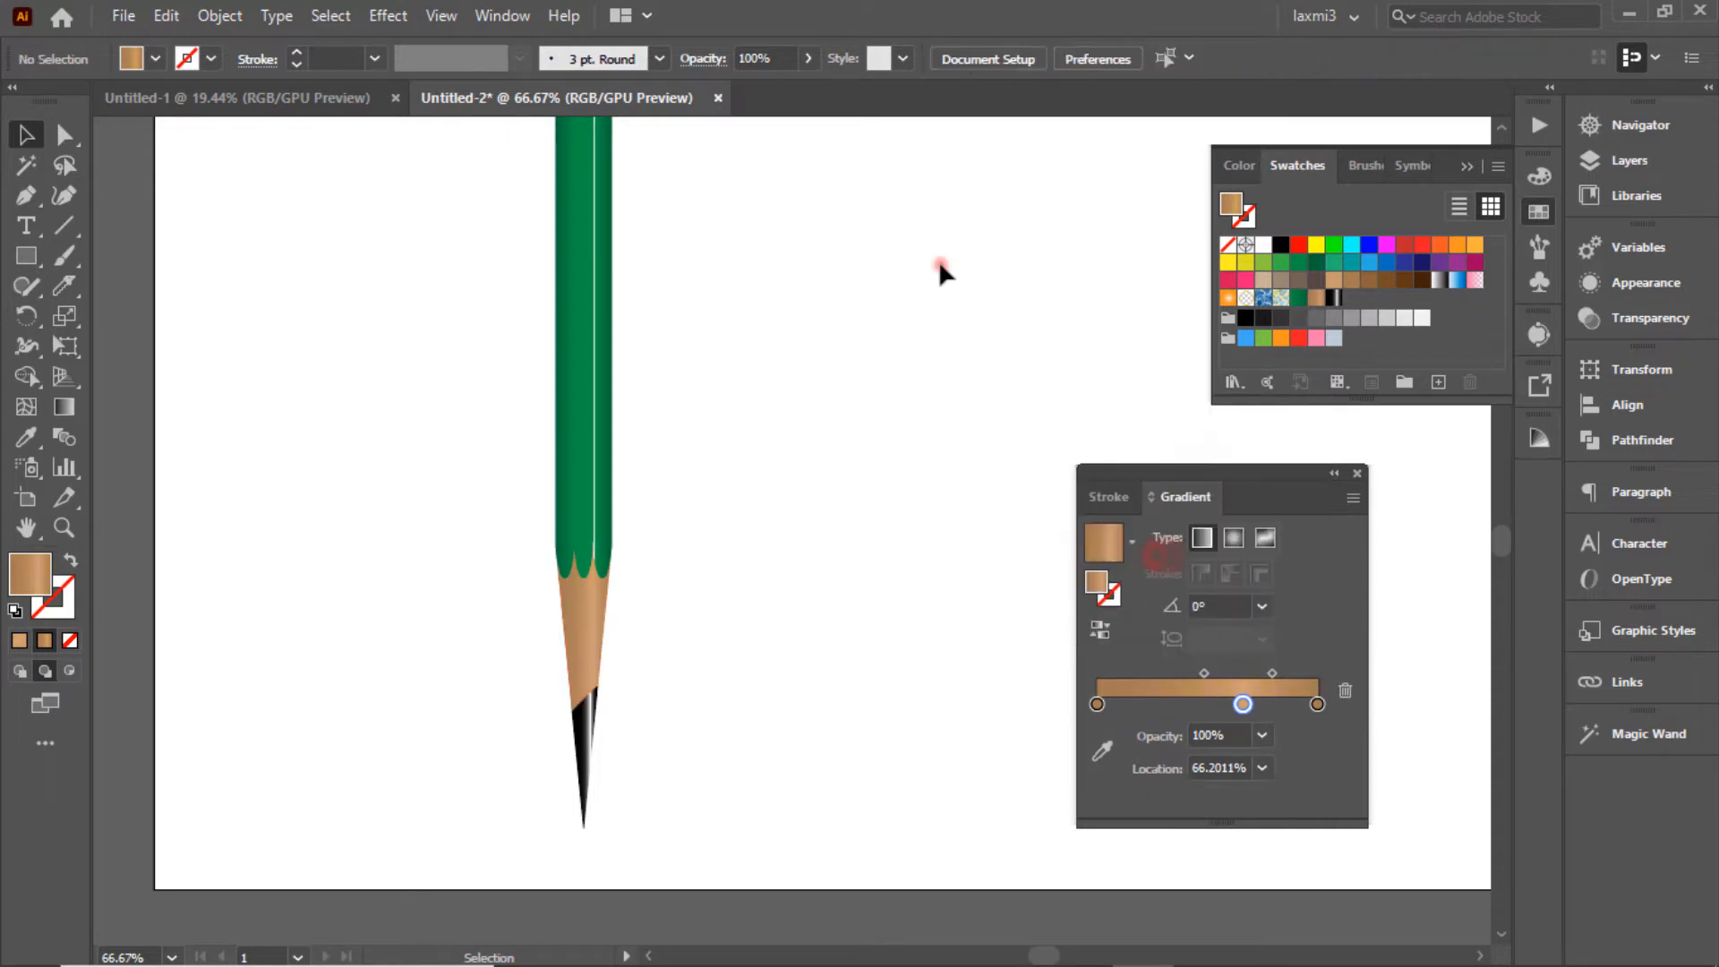
Shorten the whole pencil by scaling all its parts down from the top edge, keeping the lead tip in place.
{"action": "left_click", "coordinate": [1623, 125]}
{"action": "left_click", "coordinate": [1279, 285]}
{"action": "left_click", "coordinate": [1279, 286]}
{"action": "left_click", "coordinate": [1279, 286]}
{"action": "left_click", "coordinate": [1383, 225]}
{"action": "left_click", "coordinate": [948, 392]}
{"action": "left_click_drag", "start_coordinate": [1161, 467], "coordinate": [1285, 497]}
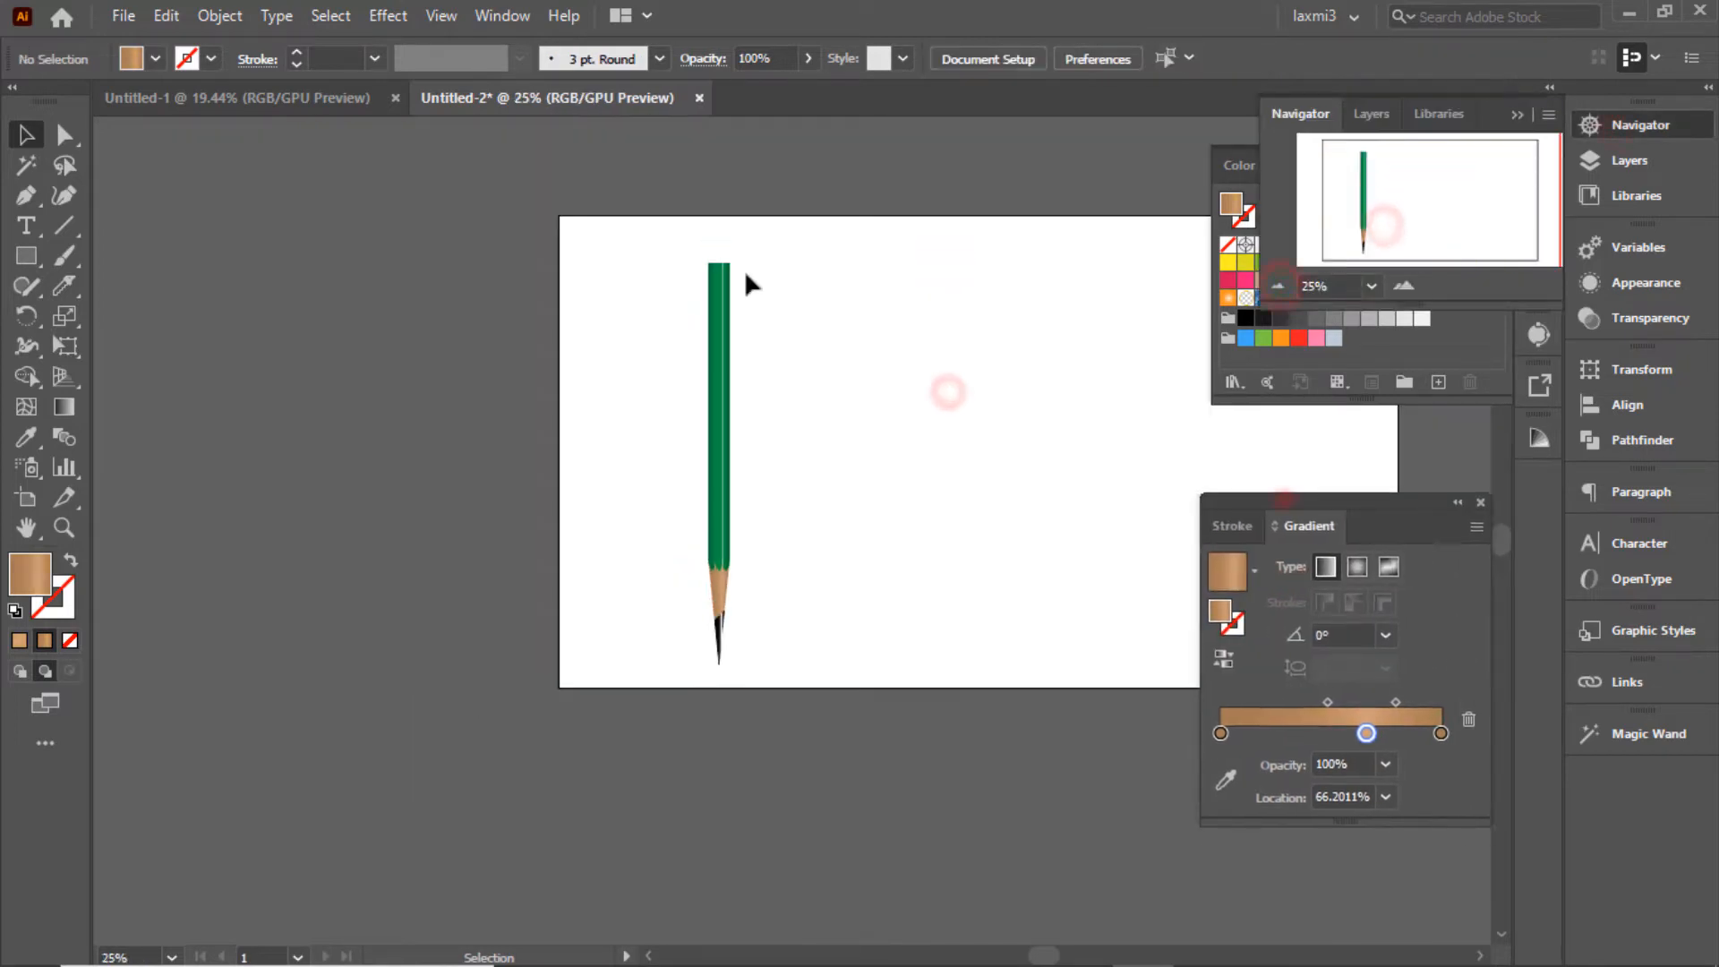
{"action": "key", "text": "ctrl+a"}
{"action": "mouse_move", "coordinate": [719, 264]}
{"action": "left_mouse_down"}
{"action": "mouse_move", "coordinate": [729, 353]}
{"action": "mouse_move", "coordinate": [734, 319]}
{"action": "left_mouse_up"}
{"action": "left_click", "coordinate": [778, 321]}
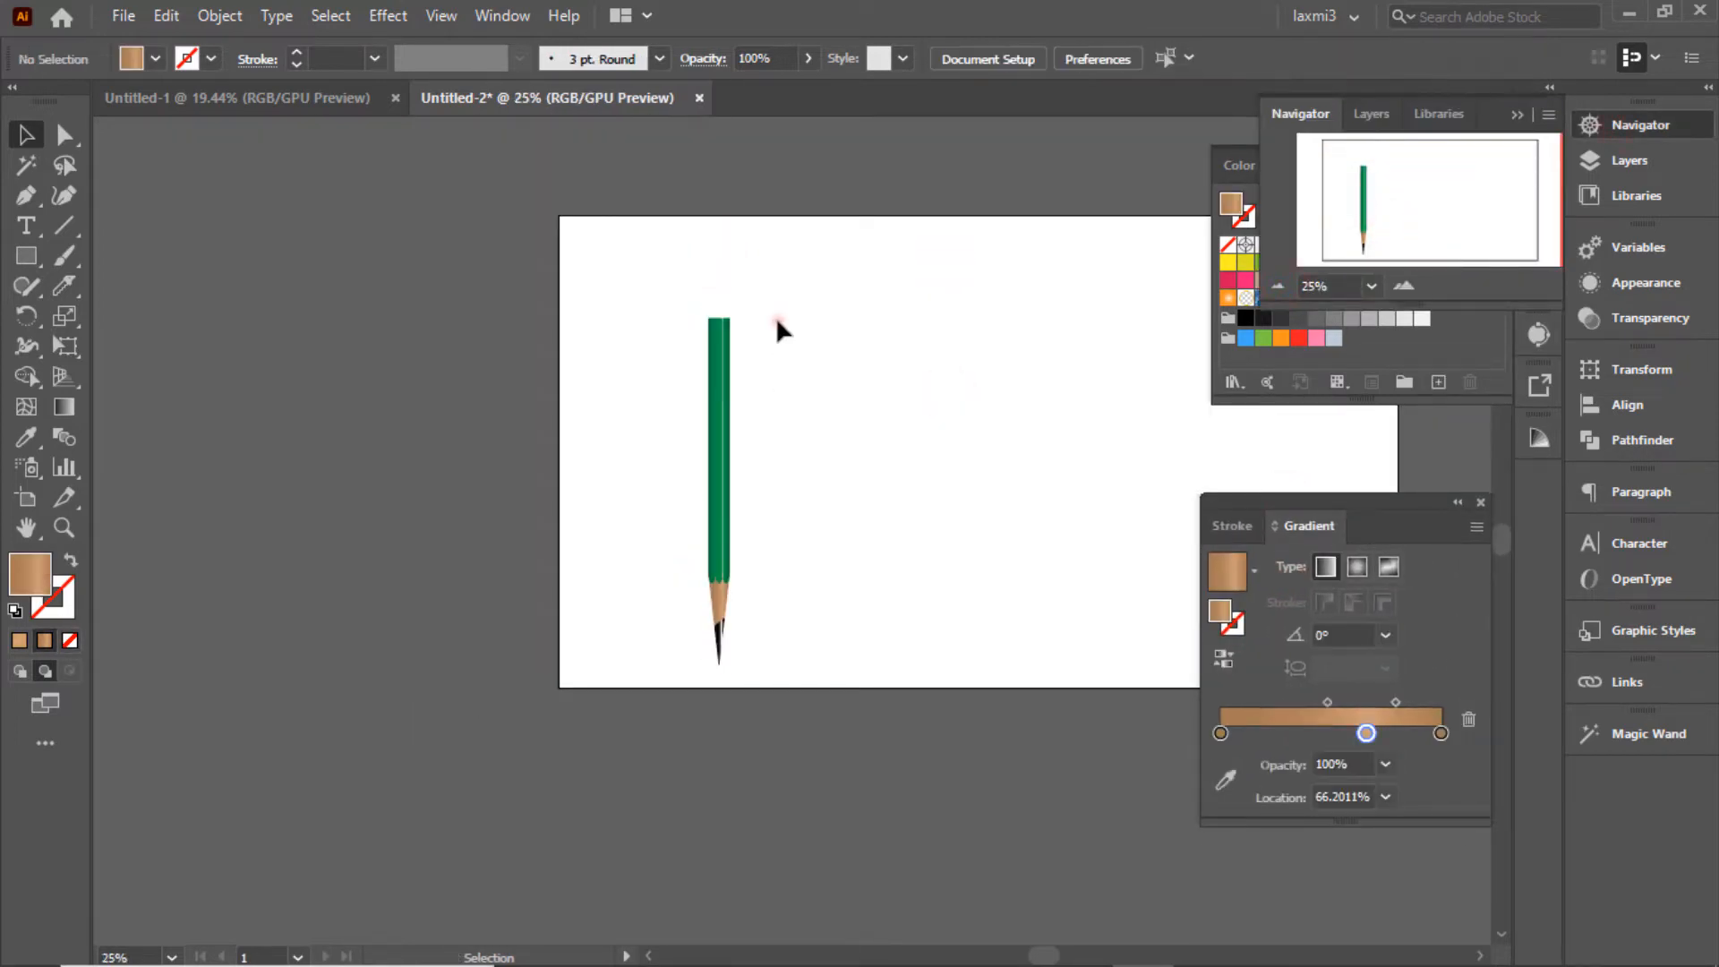
Draw a rectangle of the pencil's width just above the top of the pencil body.
{"action": "left_click", "coordinate": [437, 16]}
{"action": "left_click", "coordinate": [561, 430]}
{"action": "left_click", "coordinate": [26, 256]}
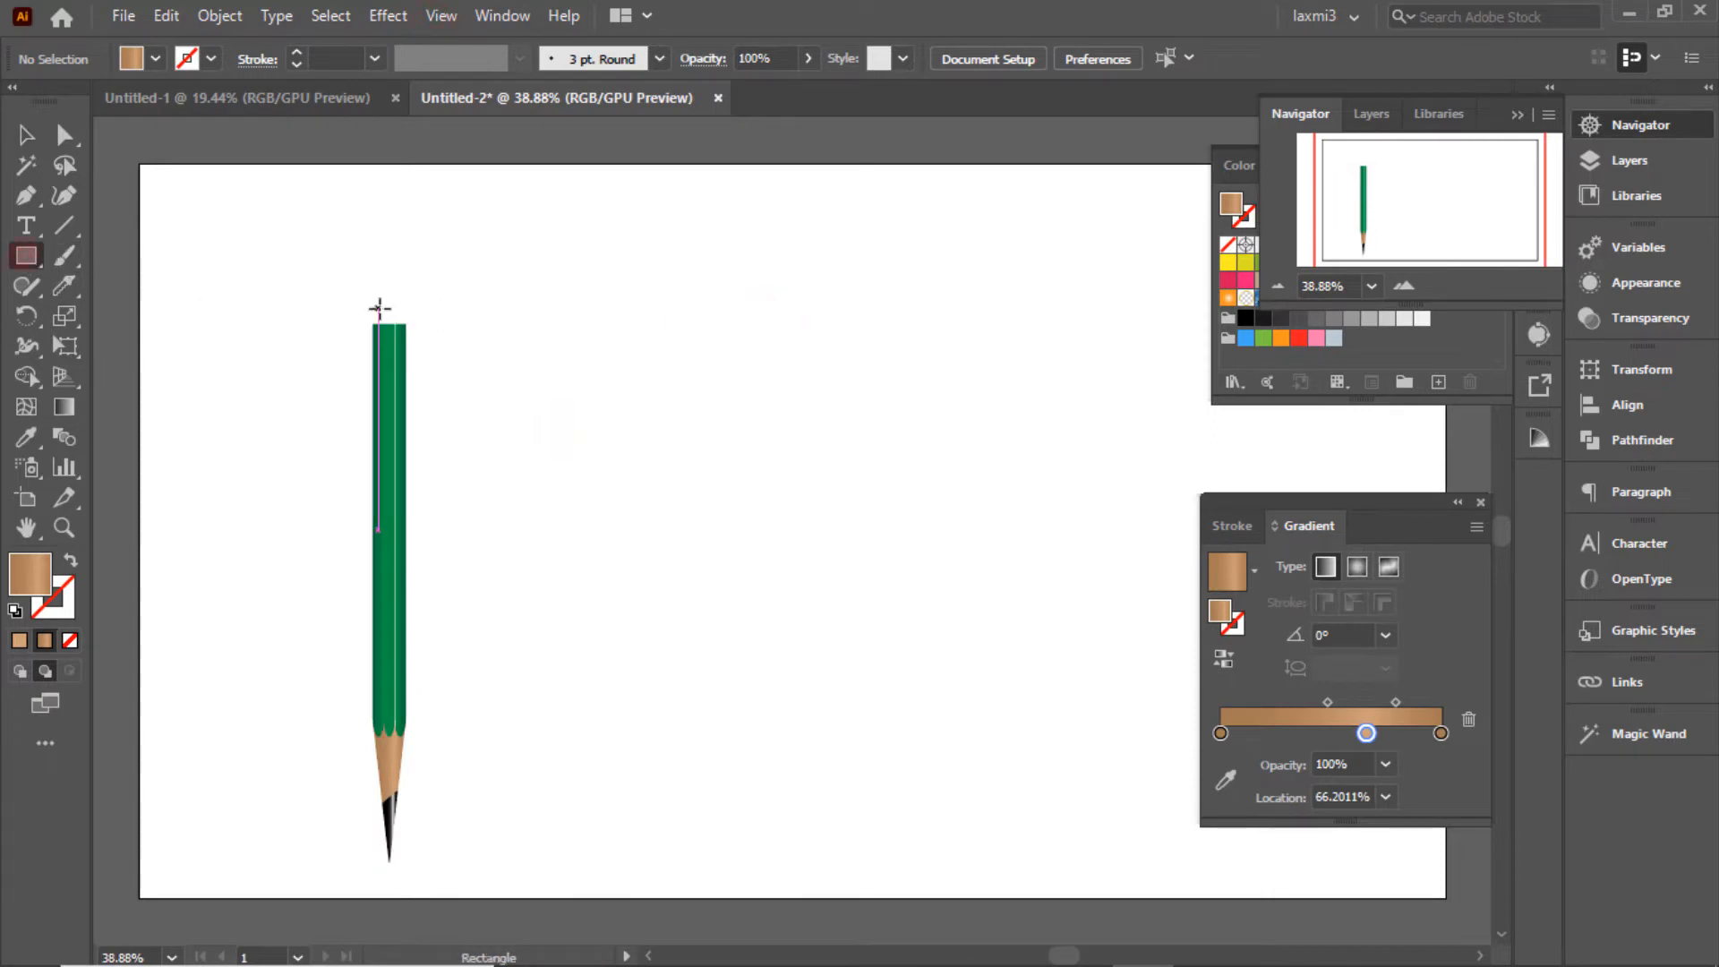
{"action": "mouse_move", "coordinate": [373, 293]}
{"action": "left_mouse_down"}
{"action": "mouse_move", "coordinate": [405, 299]}
{"action": "mouse_move", "coordinate": [407, 177]}
{"action": "mouse_move", "coordinate": [407, 193]}
{"action": "left_mouse_up"}
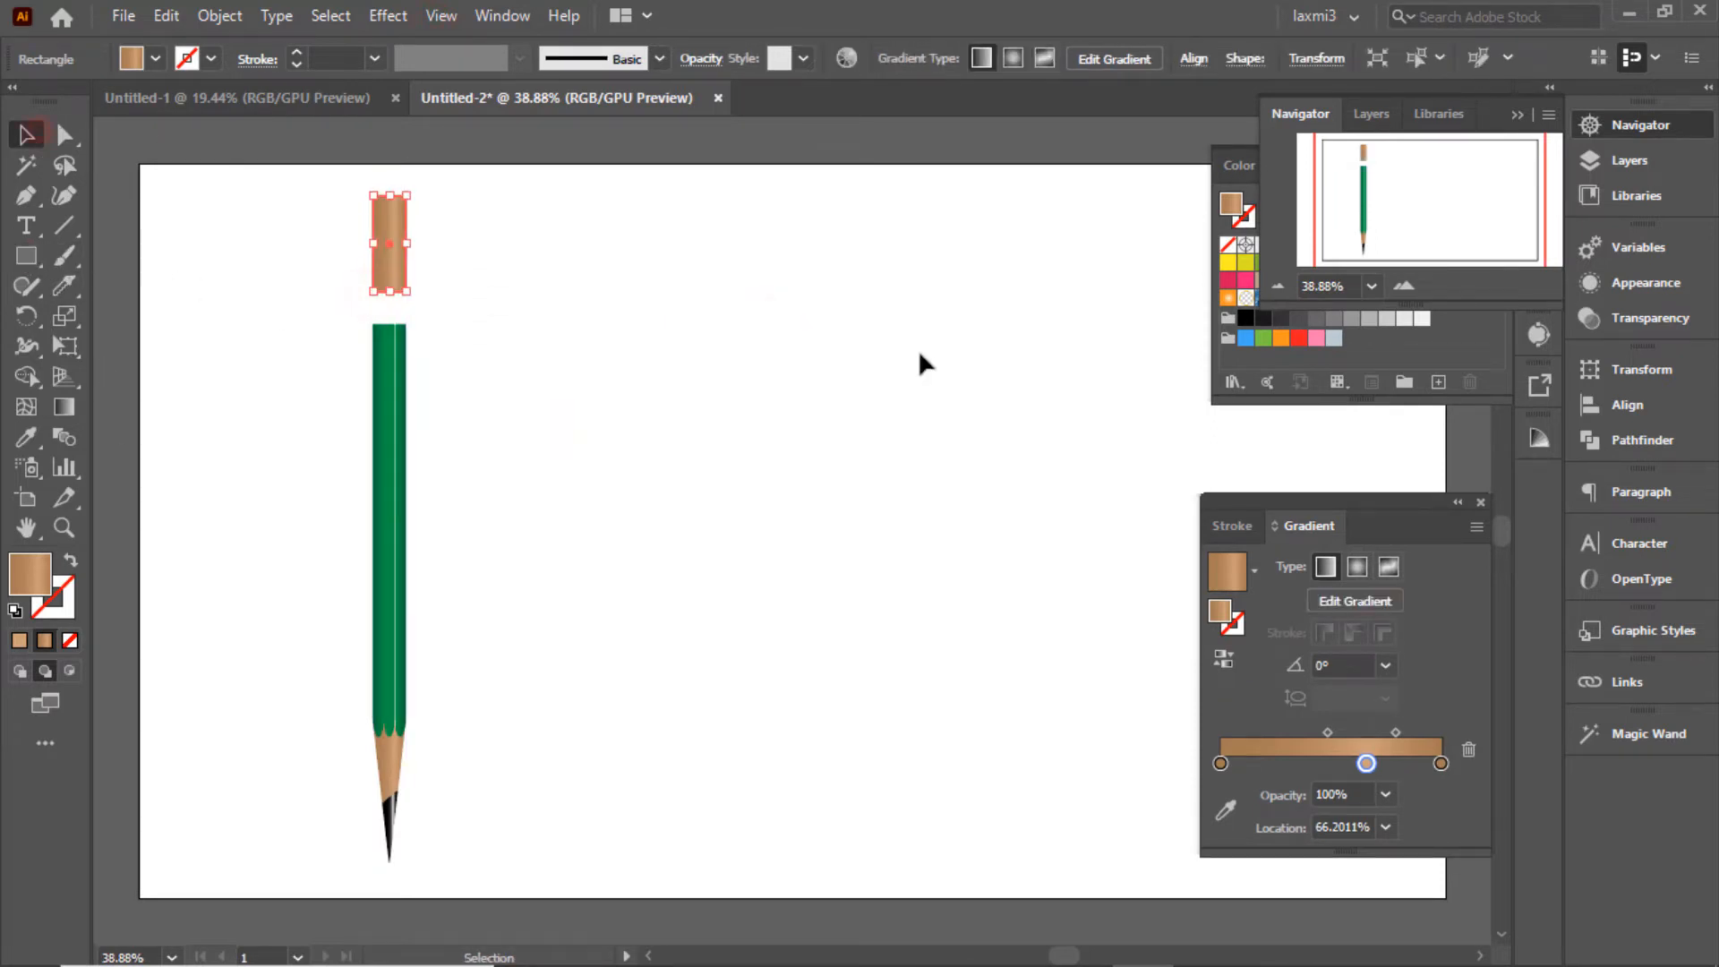
Move the new rectangle down until its lower edge tucks behind the top of the green body.
{"action": "key", "text": "shift+Down"}
{"action": "key", "text": "shift+Down"}
{"action": "key", "text": "shift+Down"}
{"action": "key", "text": "shift+Down"}
{"action": "key", "text": "shift+Down"}
{"action": "key", "text": "shift+Down"}
{"action": "key", "text": "shift+Down"}
{"action": "key", "text": "shift+Down"}
{"action": "key", "text": "shift+Down"}
{"action": "key", "text": "shift+Down"}
{"action": "key", "text": "shift+Down"}
{"action": "left_click", "coordinate": [786, 341]}
Try a different swatch as the fill of the top rectangle and undo it.
{"action": "left_click", "coordinate": [383, 280]}
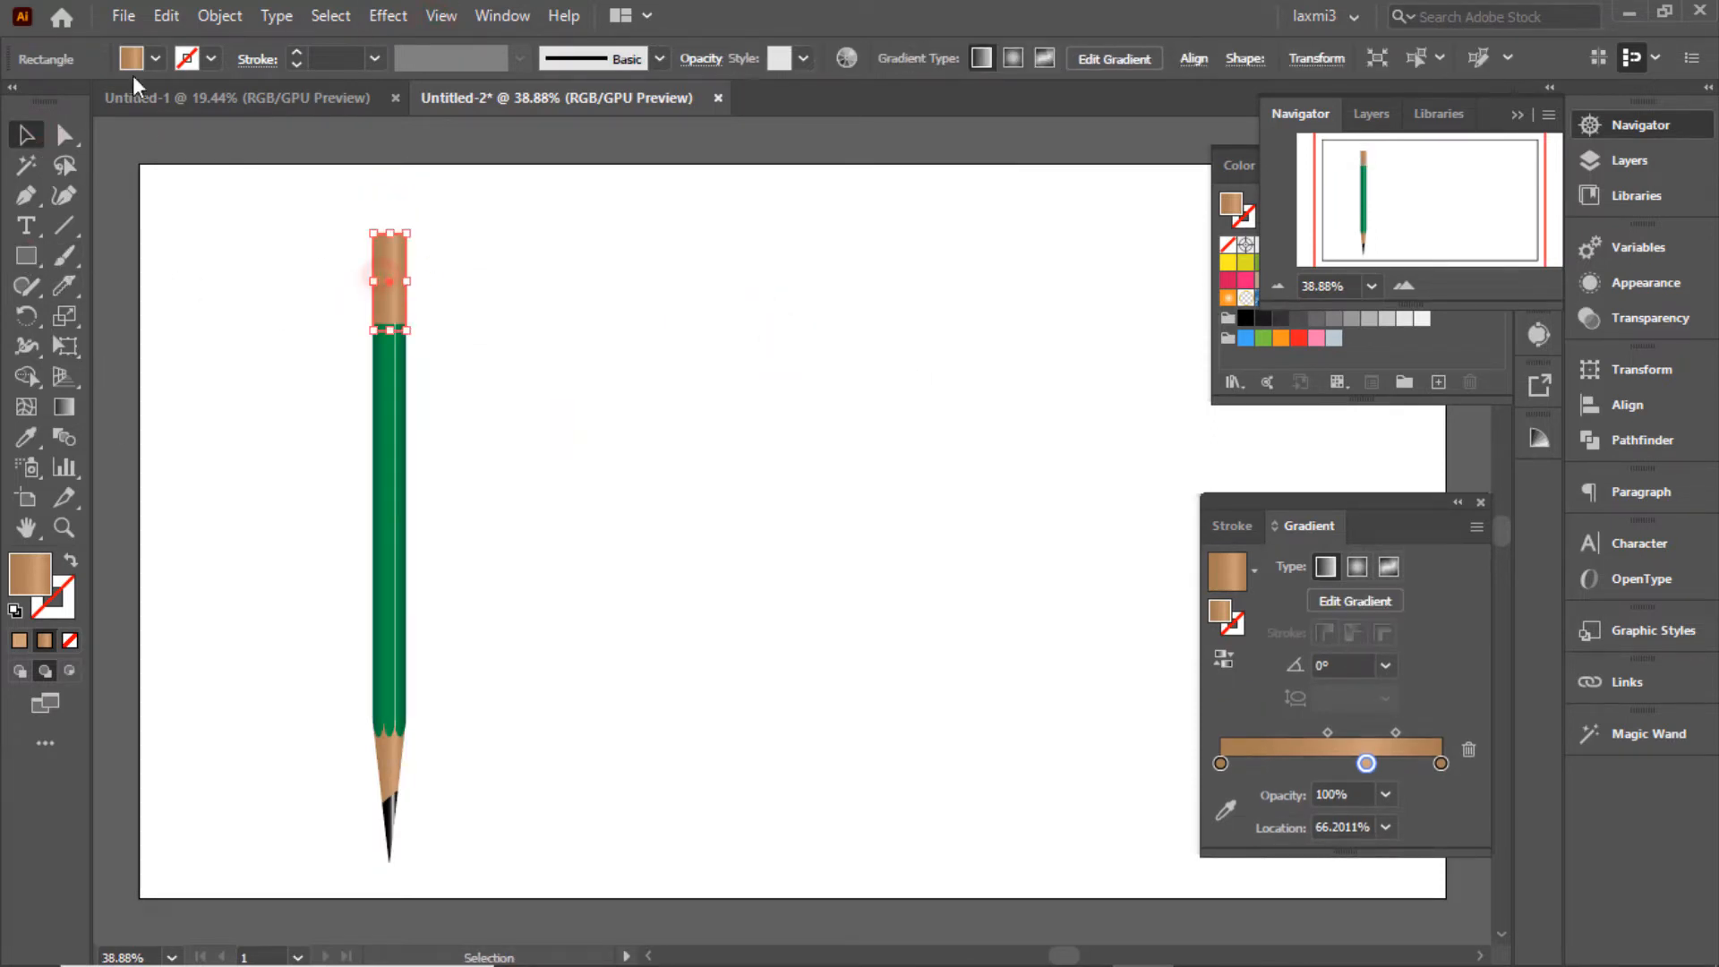
{"action": "left_click", "coordinate": [155, 60]}
{"action": "left_click", "coordinate": [66, 157]}
{"action": "key", "text": "ctrl+z"}
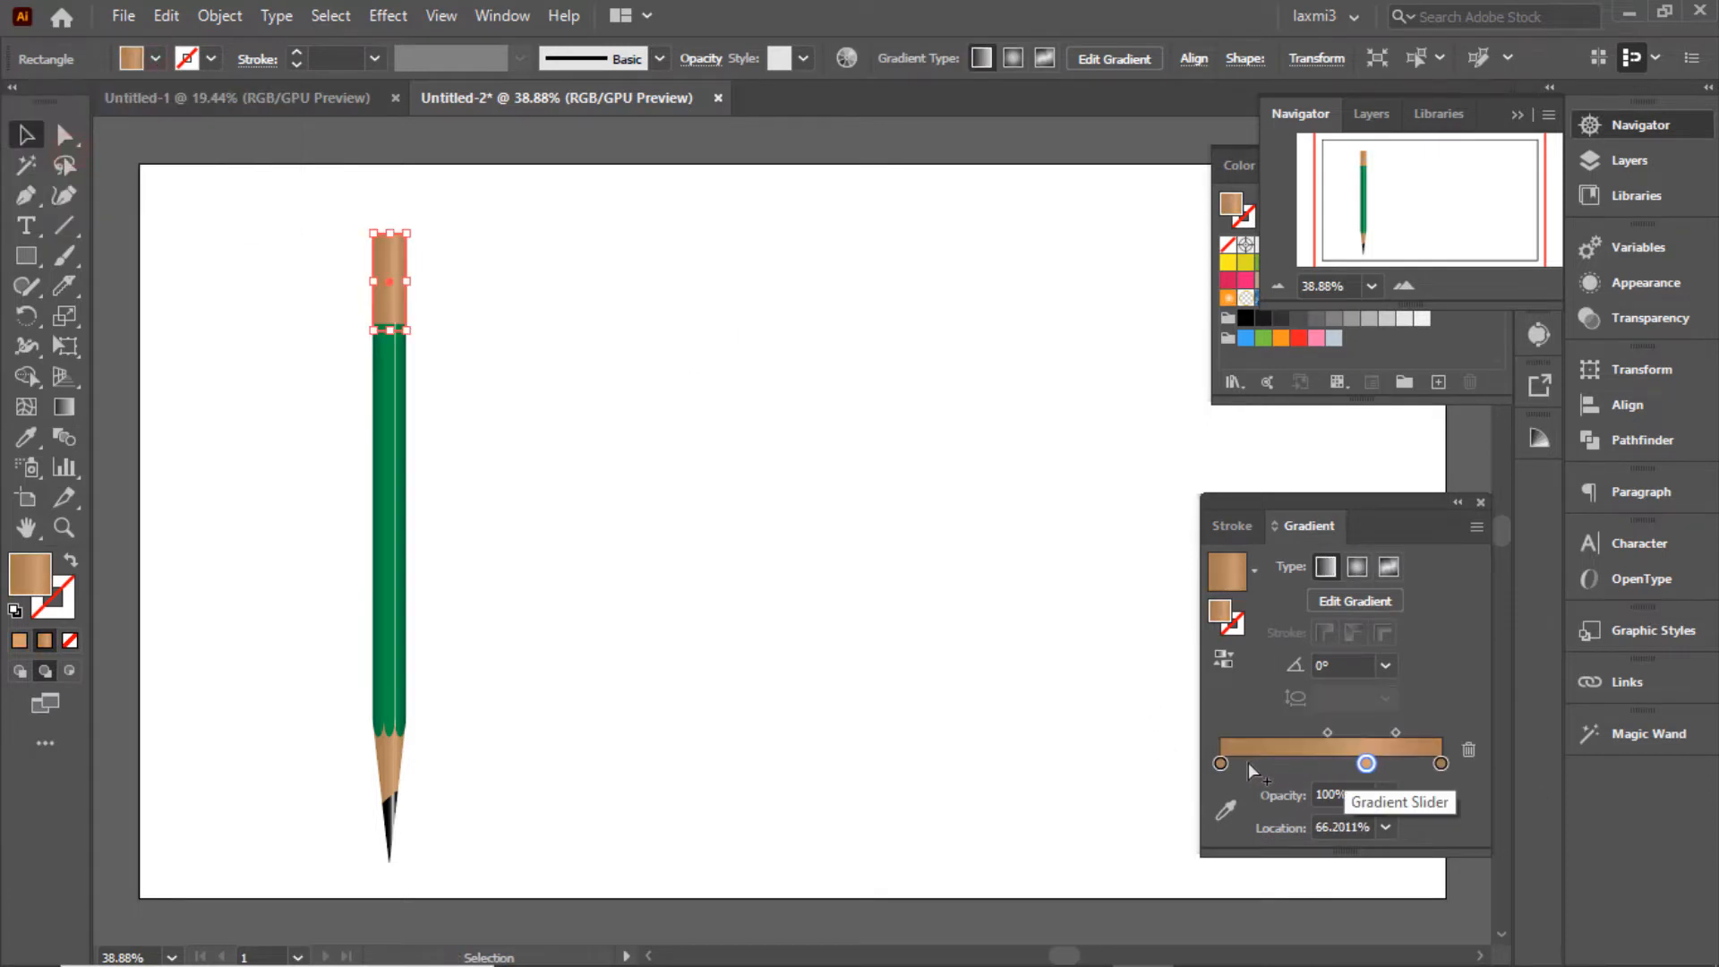
Recolour the left stop of the top rectangle's gradient to a yellow-orange.
{"action": "double_click", "coordinate": [1220, 764]}
{"action": "left_click", "coordinate": [1608, 127]}
{"action": "double_click", "coordinate": [1221, 764]}
{"action": "left_click", "coordinate": [1122, 538]}
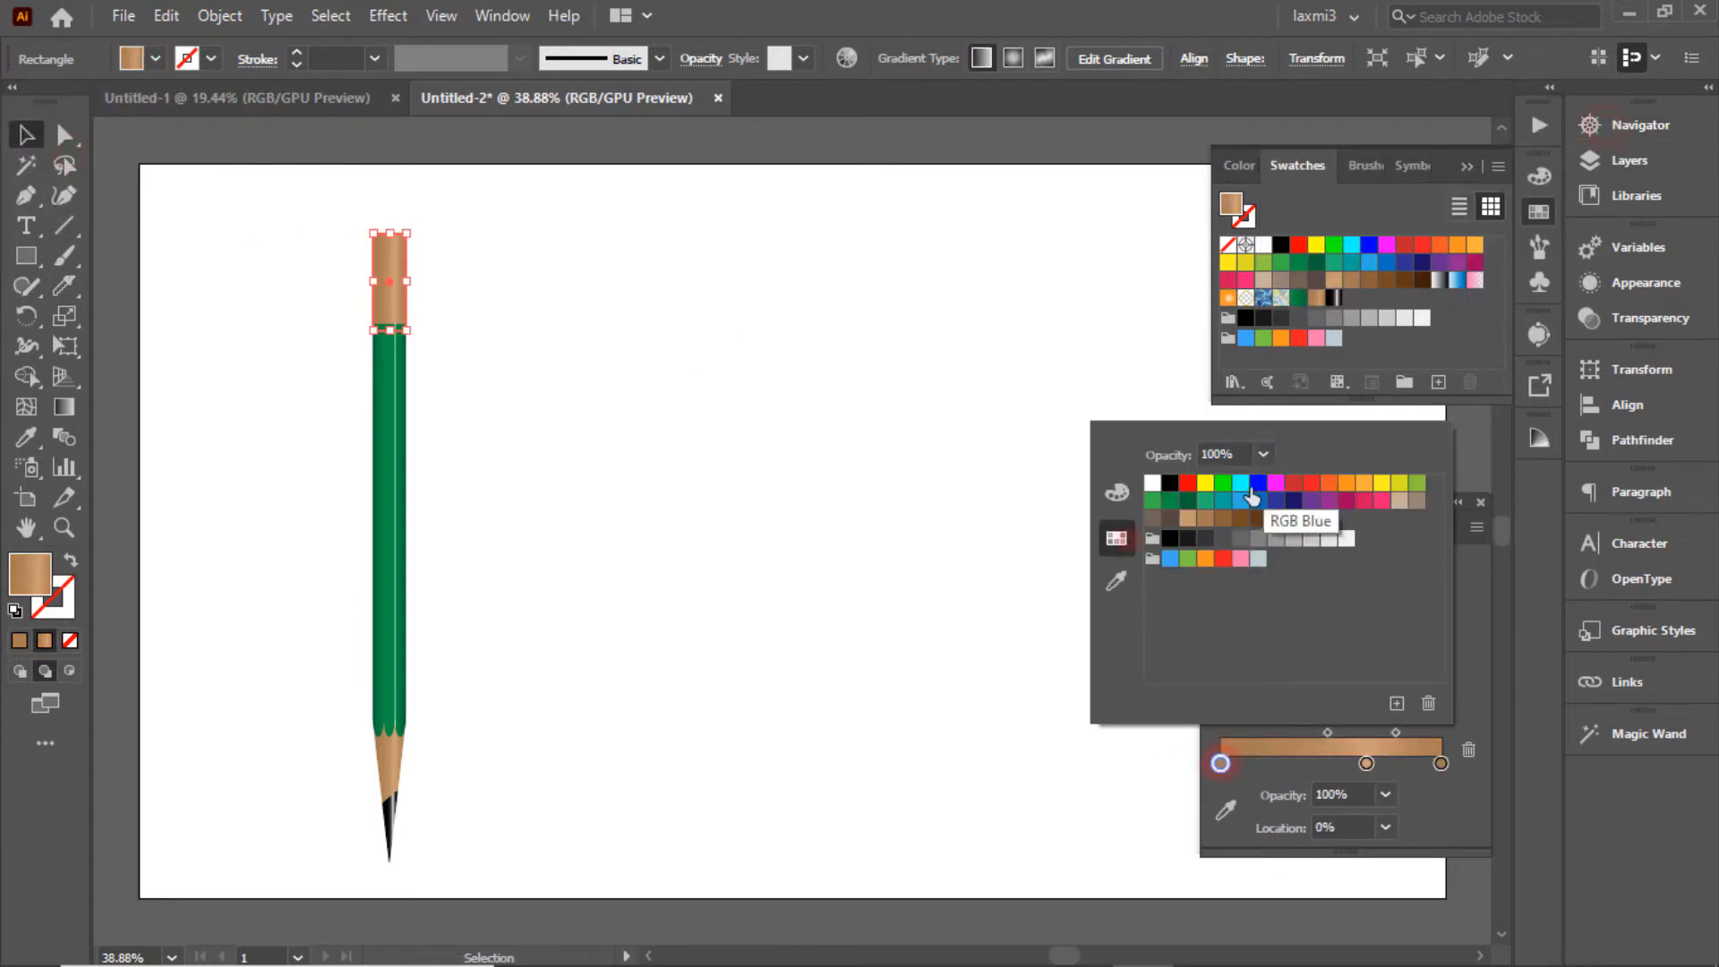
{"action": "left_click", "coordinate": [1207, 484]}
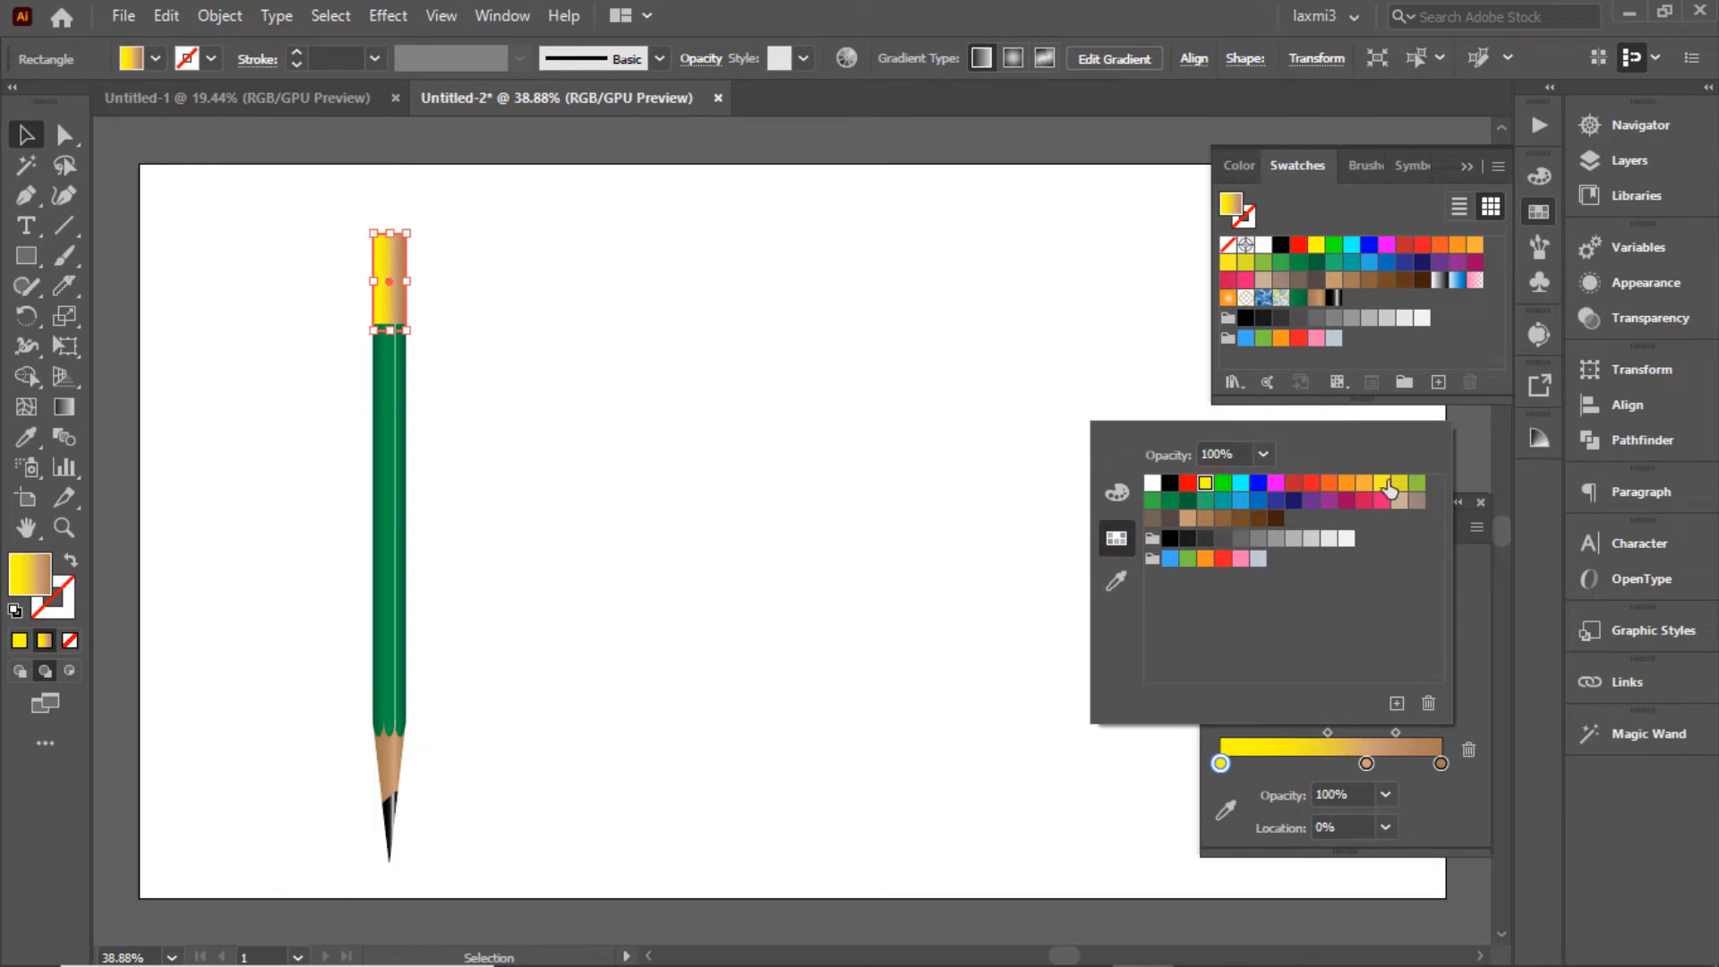
{"action": "left_click", "coordinate": [1346, 484]}
{"action": "left_click", "coordinate": [1207, 484]}
{"action": "left_click", "coordinate": [1116, 493]}
{"action": "left_click_drag", "start_coordinate": [1308, 537], "coordinate": [1329, 540]}
Set the right gradient stop to orange R=247 G=147 B=30 and adjust it to a yellow-orange matching the left stop.
{"action": "double_click", "coordinate": [1441, 764]}
{"action": "left_click", "coordinate": [1347, 484]}
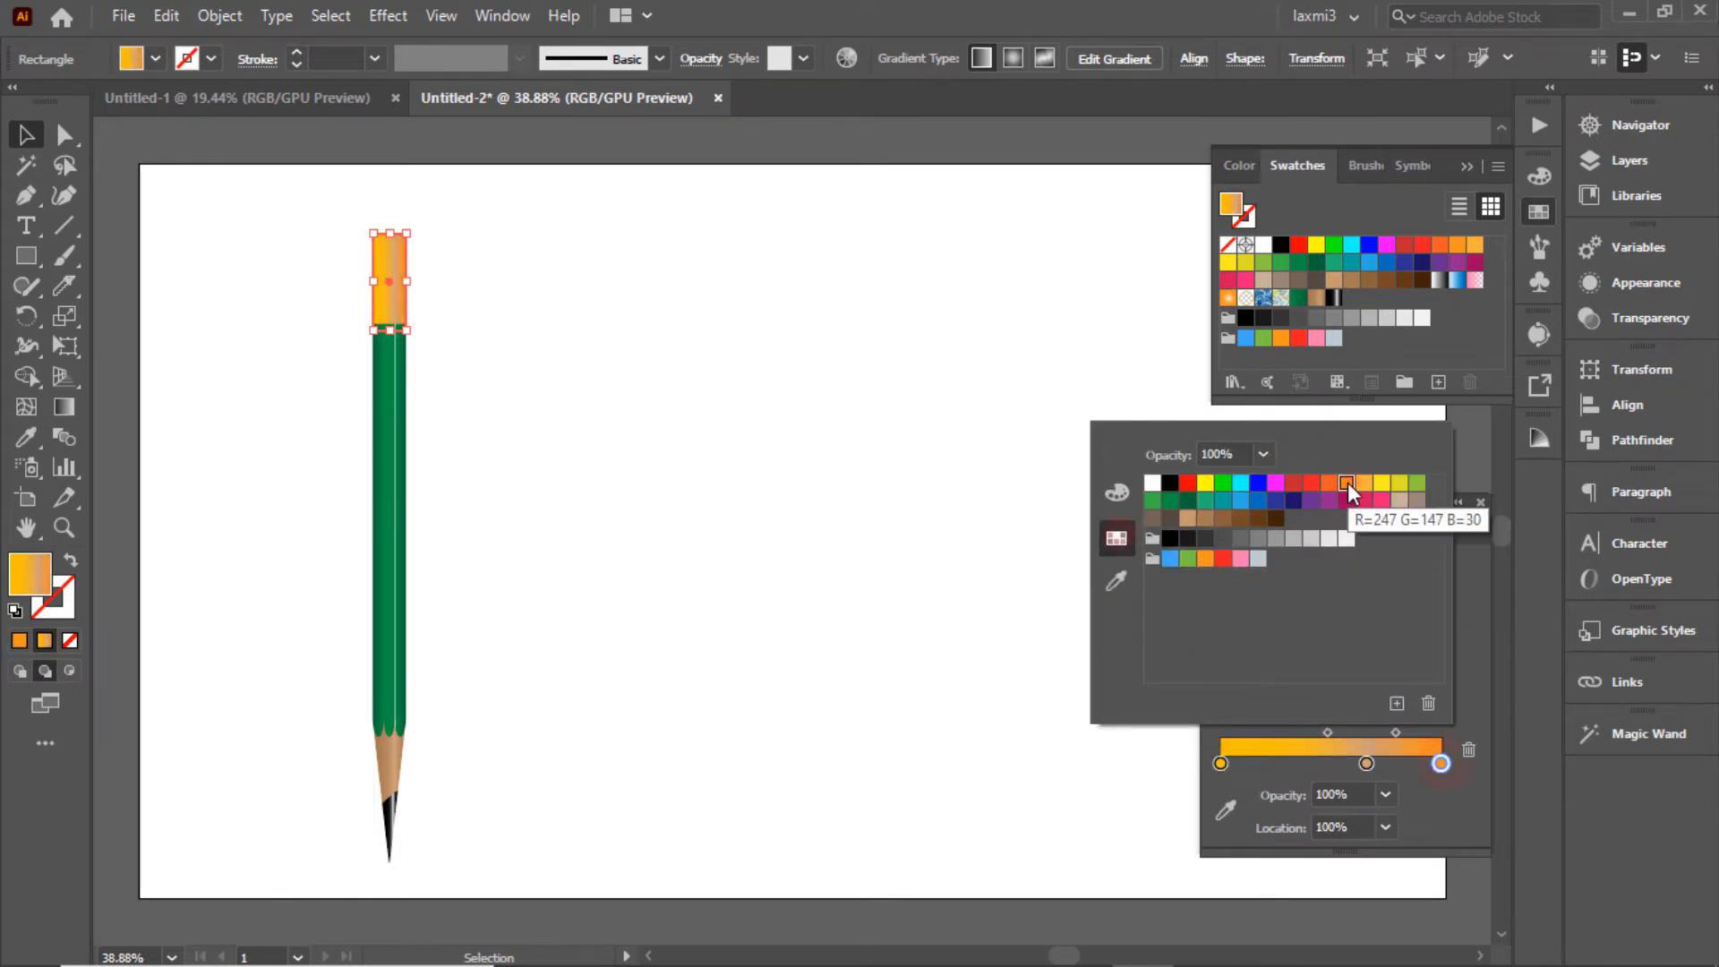
{"action": "left_click", "coordinate": [1119, 498]}
Set the middle gradient stop of the top rectangle to yellow and move it to a location of about 61.7%.
{"action": "double_click", "coordinate": [1366, 764]}
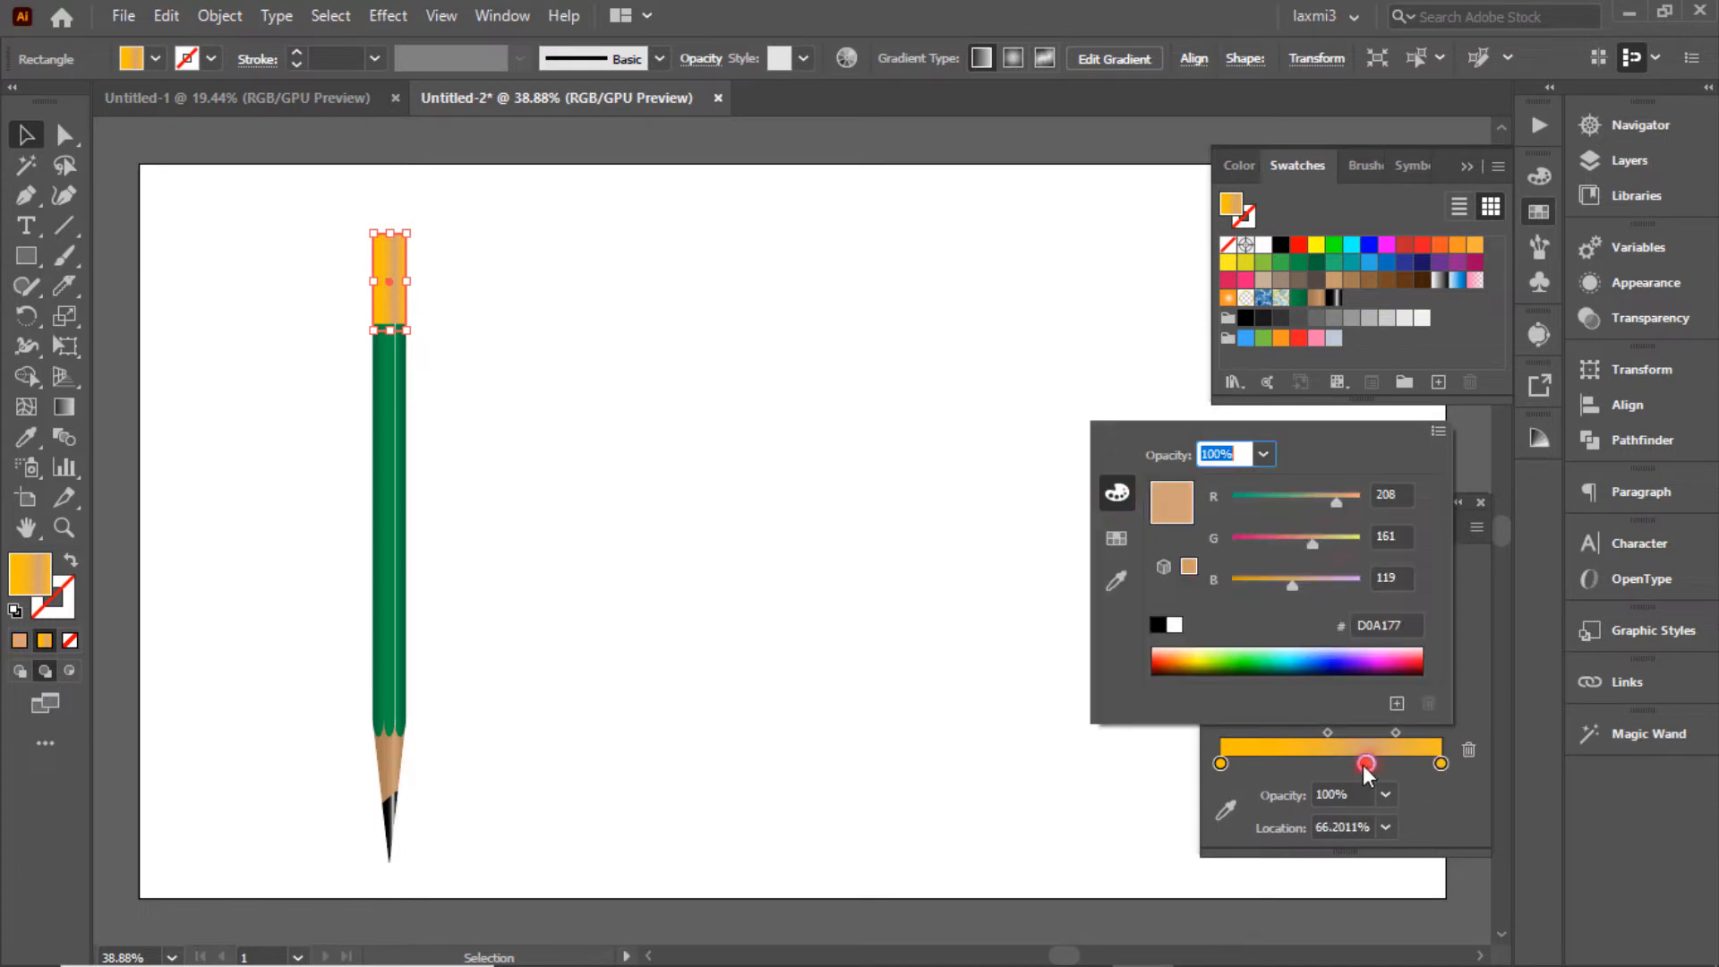
{"action": "left_click", "coordinate": [1117, 537]}
{"action": "left_click", "coordinate": [1206, 484]}
{"action": "left_click_drag", "start_coordinate": [1364, 763], "coordinate": [1356, 763]}
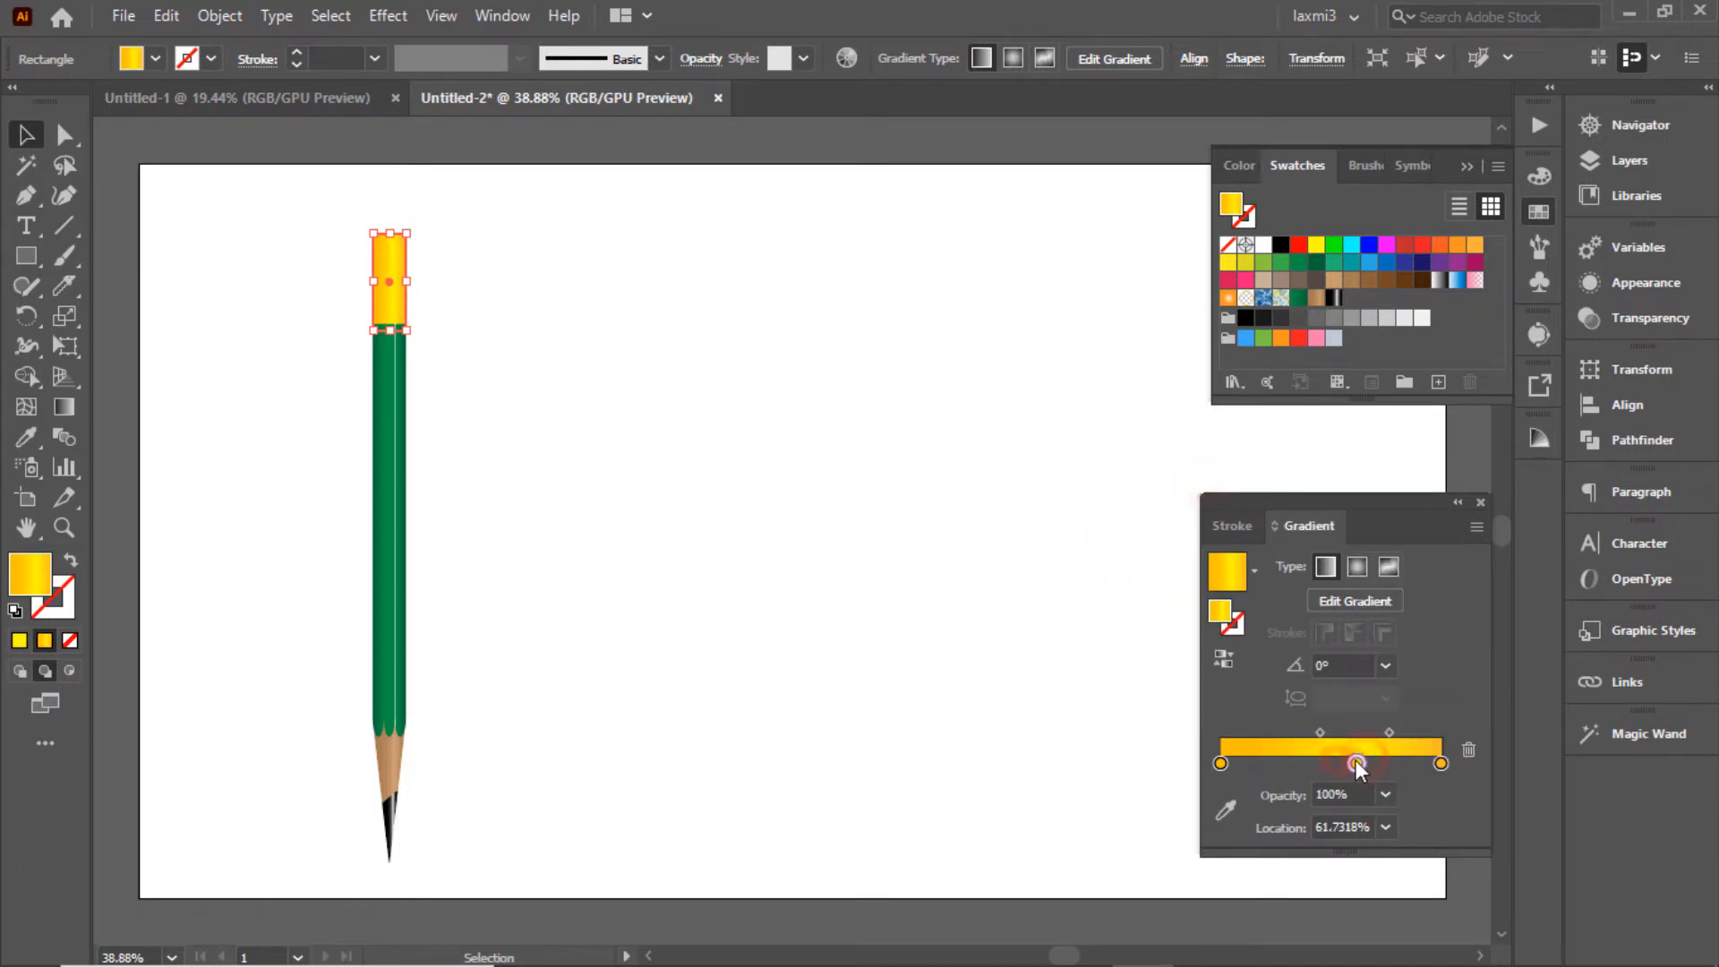
{"action": "left_click", "coordinate": [919, 446]}
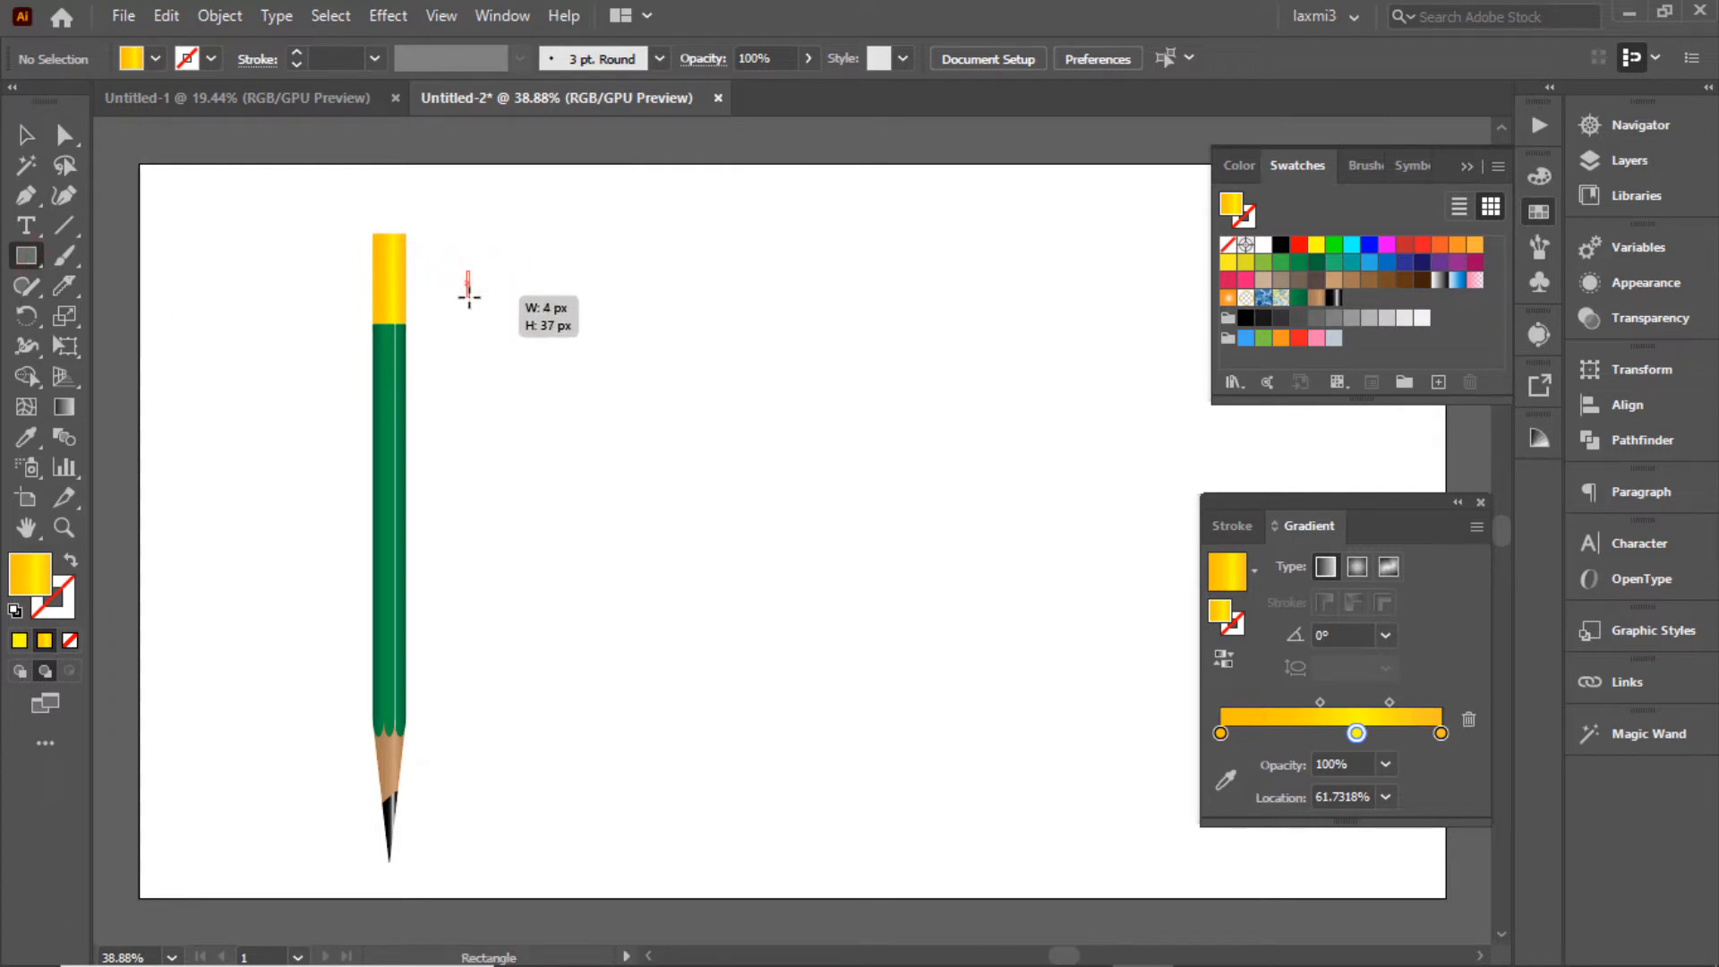
Draw a narrow vertical rectangle about 4 by 37 px beside the pencil's yellow end and select it.
{"action": "left_click_drag", "start_coordinate": [469, 297], "coordinate": [469, 297]}
{"action": "left_click", "coordinate": [25, 135]}
{"action": "left_click", "coordinate": [863, 367]}
{"action": "left_click", "coordinate": [468, 282]}
{"action": "left_click", "coordinate": [1641, 125]}
{"action": "left_click", "coordinate": [1405, 285]}
{"action": "left_click_drag", "start_coordinate": [1413, 212], "coordinate": [1394, 158]}
{"action": "left_click", "coordinate": [445, 541]}
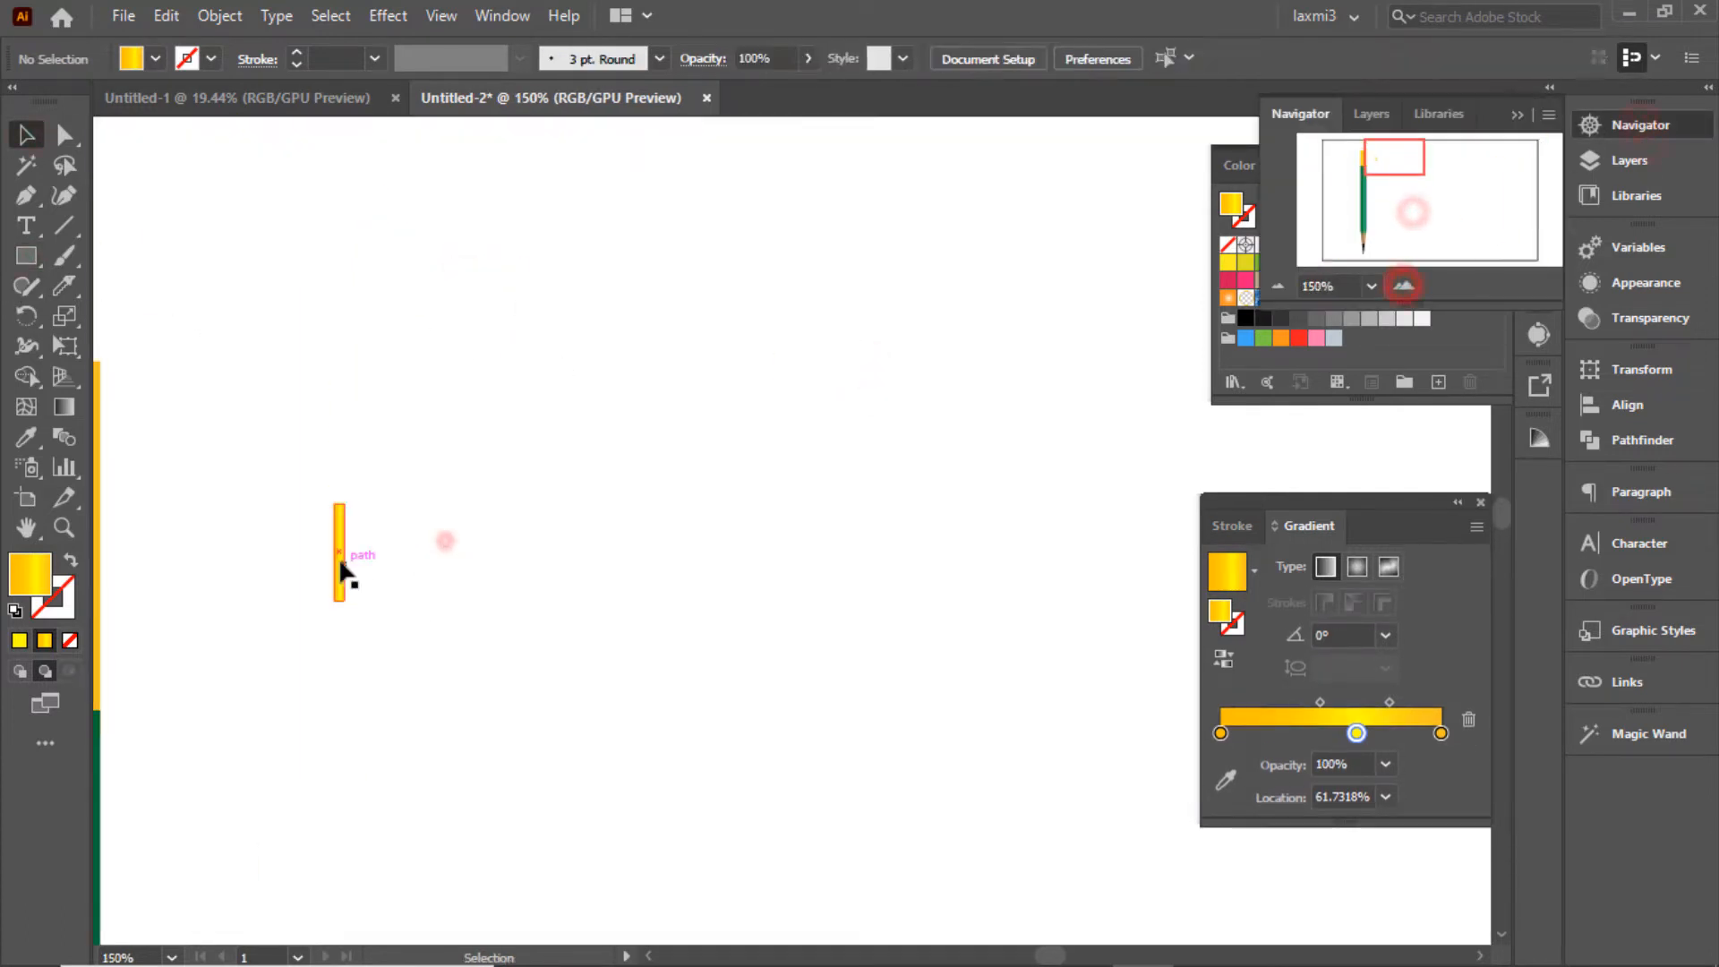
{"action": "left_click", "coordinate": [341, 568]}
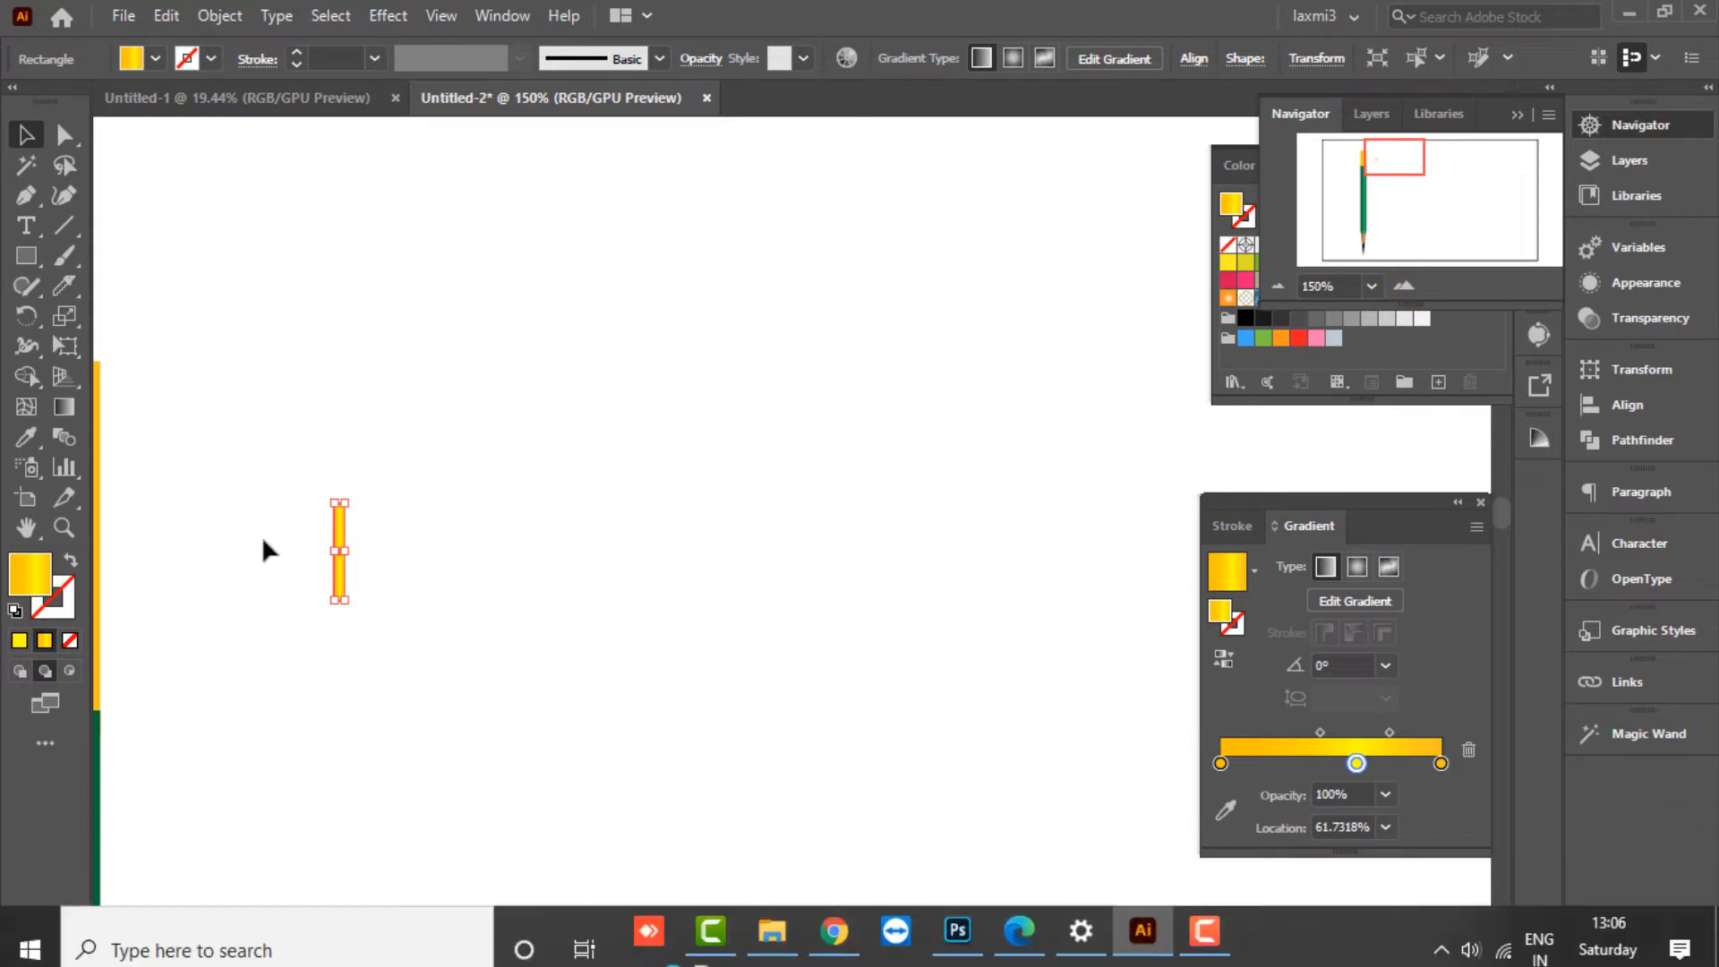
Duplicate the narrow yellow rectangle sideways and repeat the copy to build a long, evenly spaced row of bars.
{"action": "left_click", "coordinate": [483, 540]}
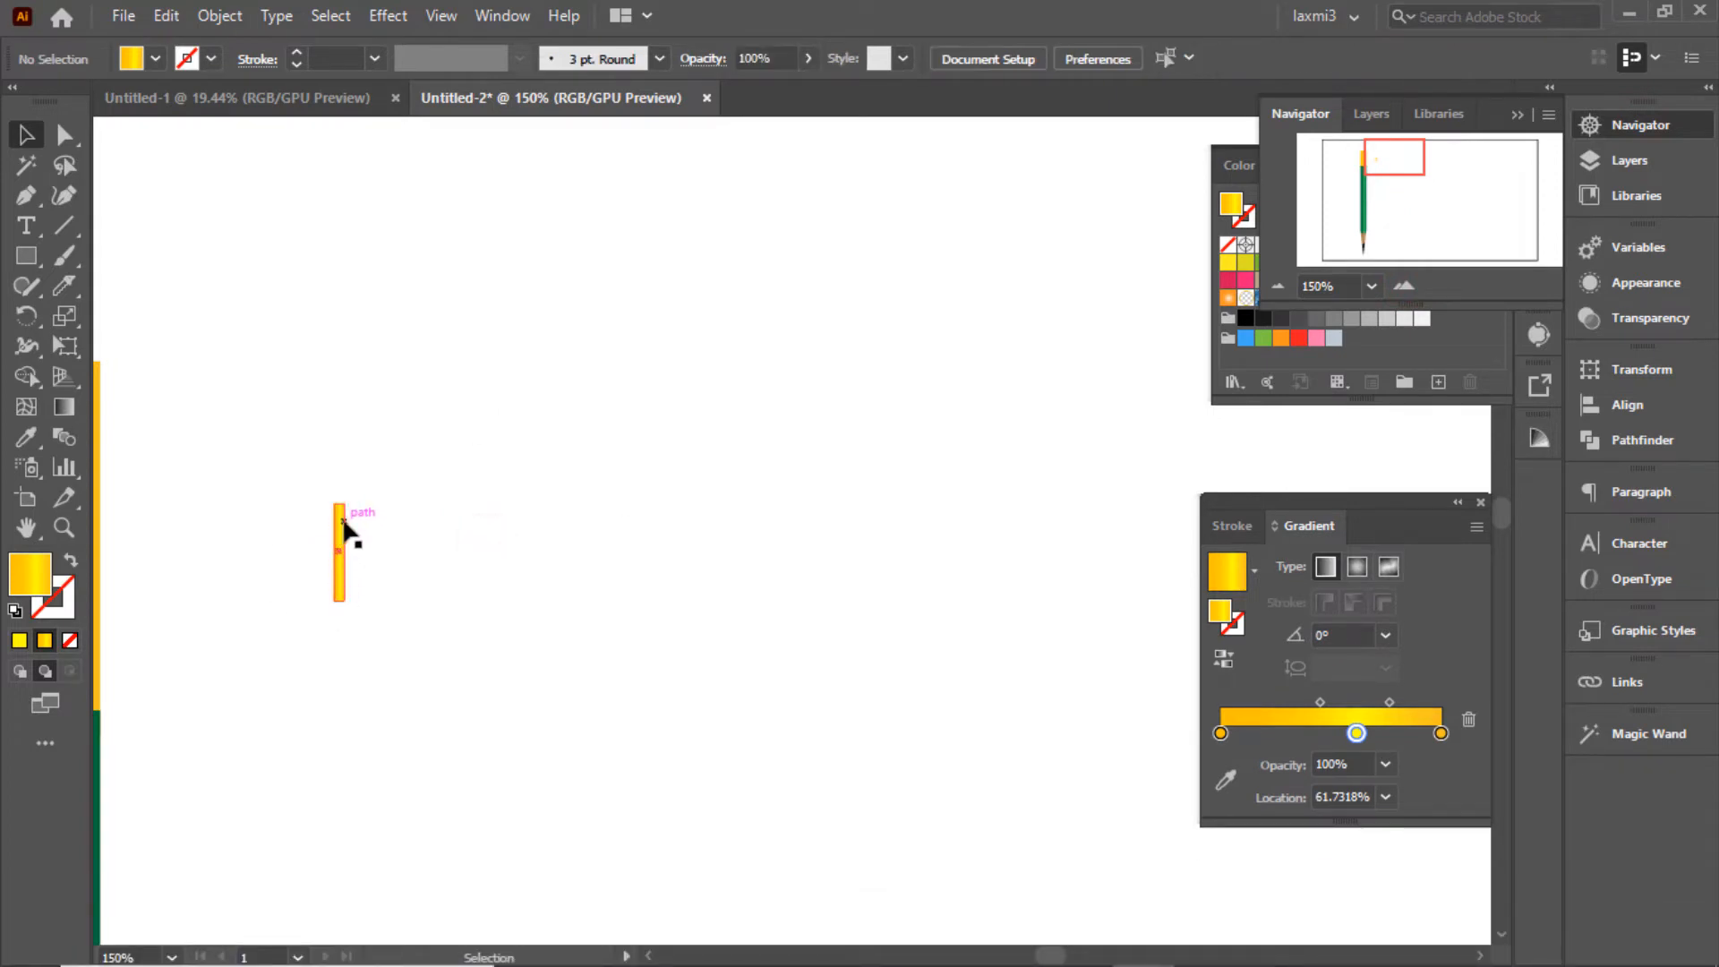
{"action": "left_click", "coordinate": [345, 534]}
{"action": "left_click", "coordinate": [1641, 125]}
{"action": "left_click", "coordinate": [665, 400]}
{"action": "left_click", "coordinate": [338, 570]}
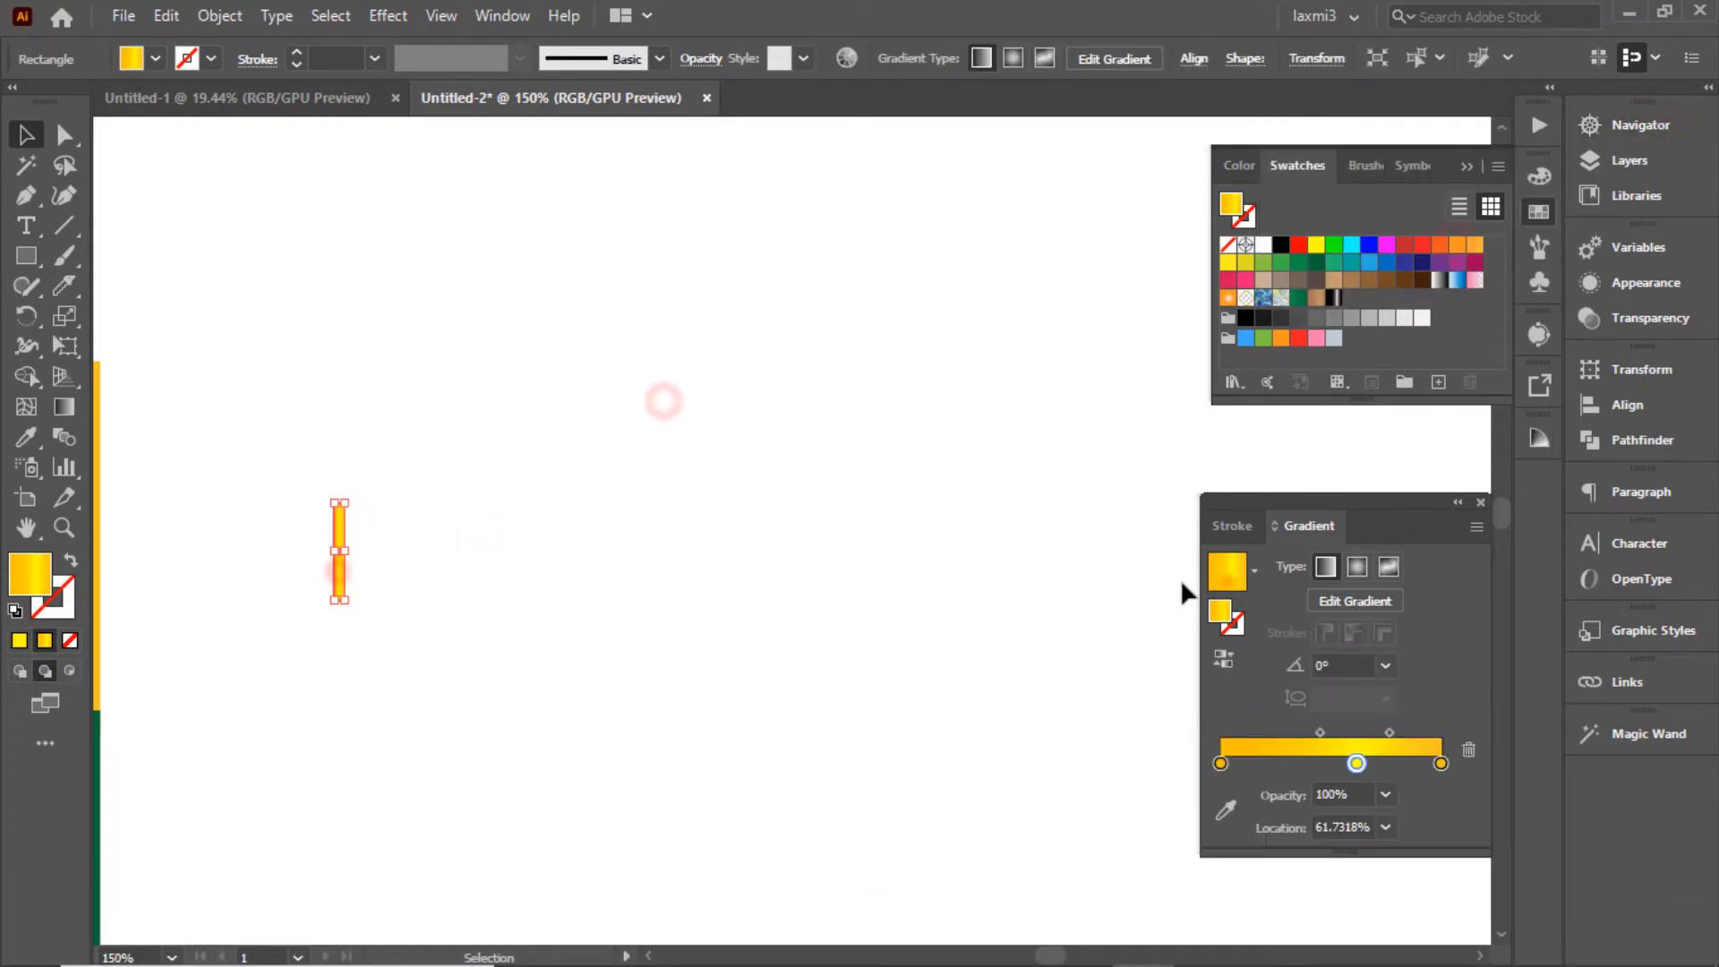
{"action": "left_click_drag", "start_coordinate": [345, 575], "coordinate": [377, 576]}
{"action": "key", "text": "ctrl+d"}
{"action": "key", "text": "ctrl+d"}
{"action": "key", "text": "ctrl+d"}
{"action": "key", "text": "ctrl+d"}
{"action": "key", "text": "ctrl+d"}
{"action": "key", "text": "ctrl+d"}
{"action": "key", "text": "ctrl+d"}
{"action": "key", "text": "ctrl+d"}
{"action": "key", "text": "ctrl+d"}
{"action": "key", "text": "ctrl+d"}
{"action": "key", "text": "ctrl+d"}
{"action": "key", "text": "ctrl+d"}
{"action": "key", "text": "ctrl+d"}
{"action": "key", "text": "ctrl+d"}
{"action": "key", "text": "ctrl+d"}
{"action": "key", "text": "ctrl+d"}
{"action": "key", "text": "ctrl+d"}
{"action": "key", "text": "ctrl+d"}
{"action": "key", "text": "ctrl+d"}
{"action": "key", "text": "ctrl+d"}
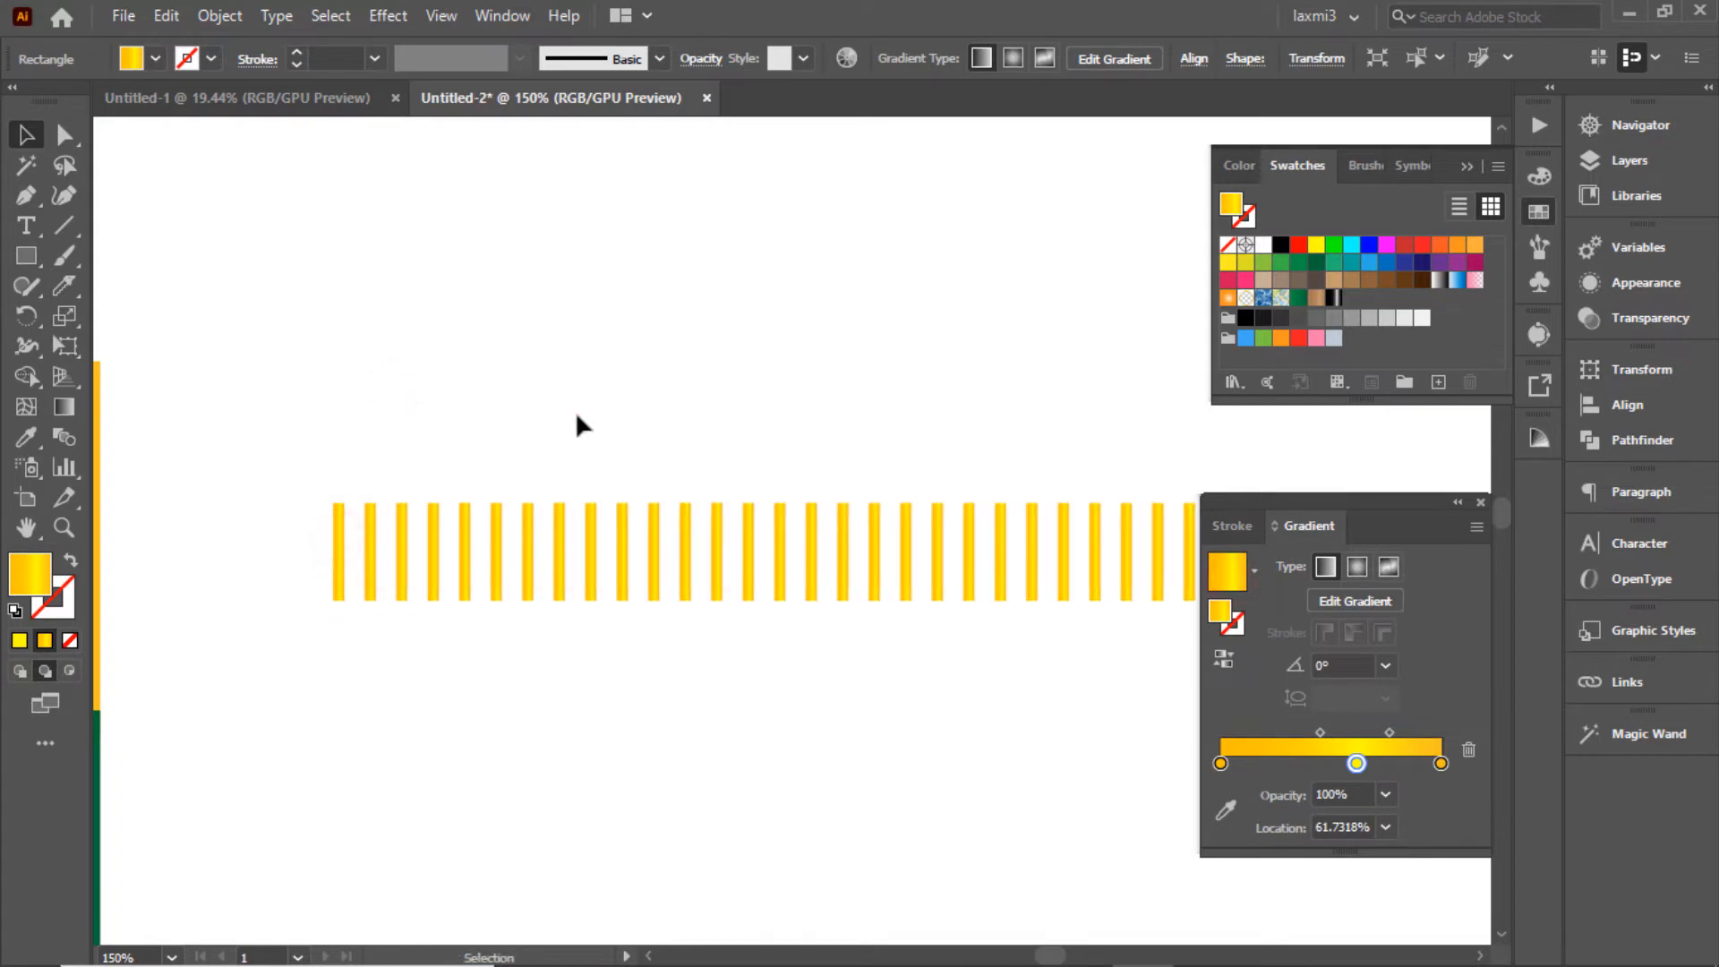
Select the whole row of bars and scale it down to a small strip beside the pencil.
{"action": "left_click_drag", "start_coordinate": [268, 388], "coordinate": [1257, 652]}
{"action": "left_click_drag", "start_coordinate": [1425, 503], "coordinate": [1426, 657]}
{"action": "left_click_drag", "start_coordinate": [1257, 551], "coordinate": [844, 564]}
{"action": "left_click_drag", "start_coordinate": [587, 501], "coordinate": [588, 561]}
{"action": "left_click_drag", "start_coordinate": [840, 580], "coordinate": [531, 580]}
Place the strip of bars across the yellow end at the pencil's width and repeat copies downward to cover it.
{"action": "left_click", "coordinate": [1598, 126]}
{"action": "left_click", "coordinate": [1367, 165]}
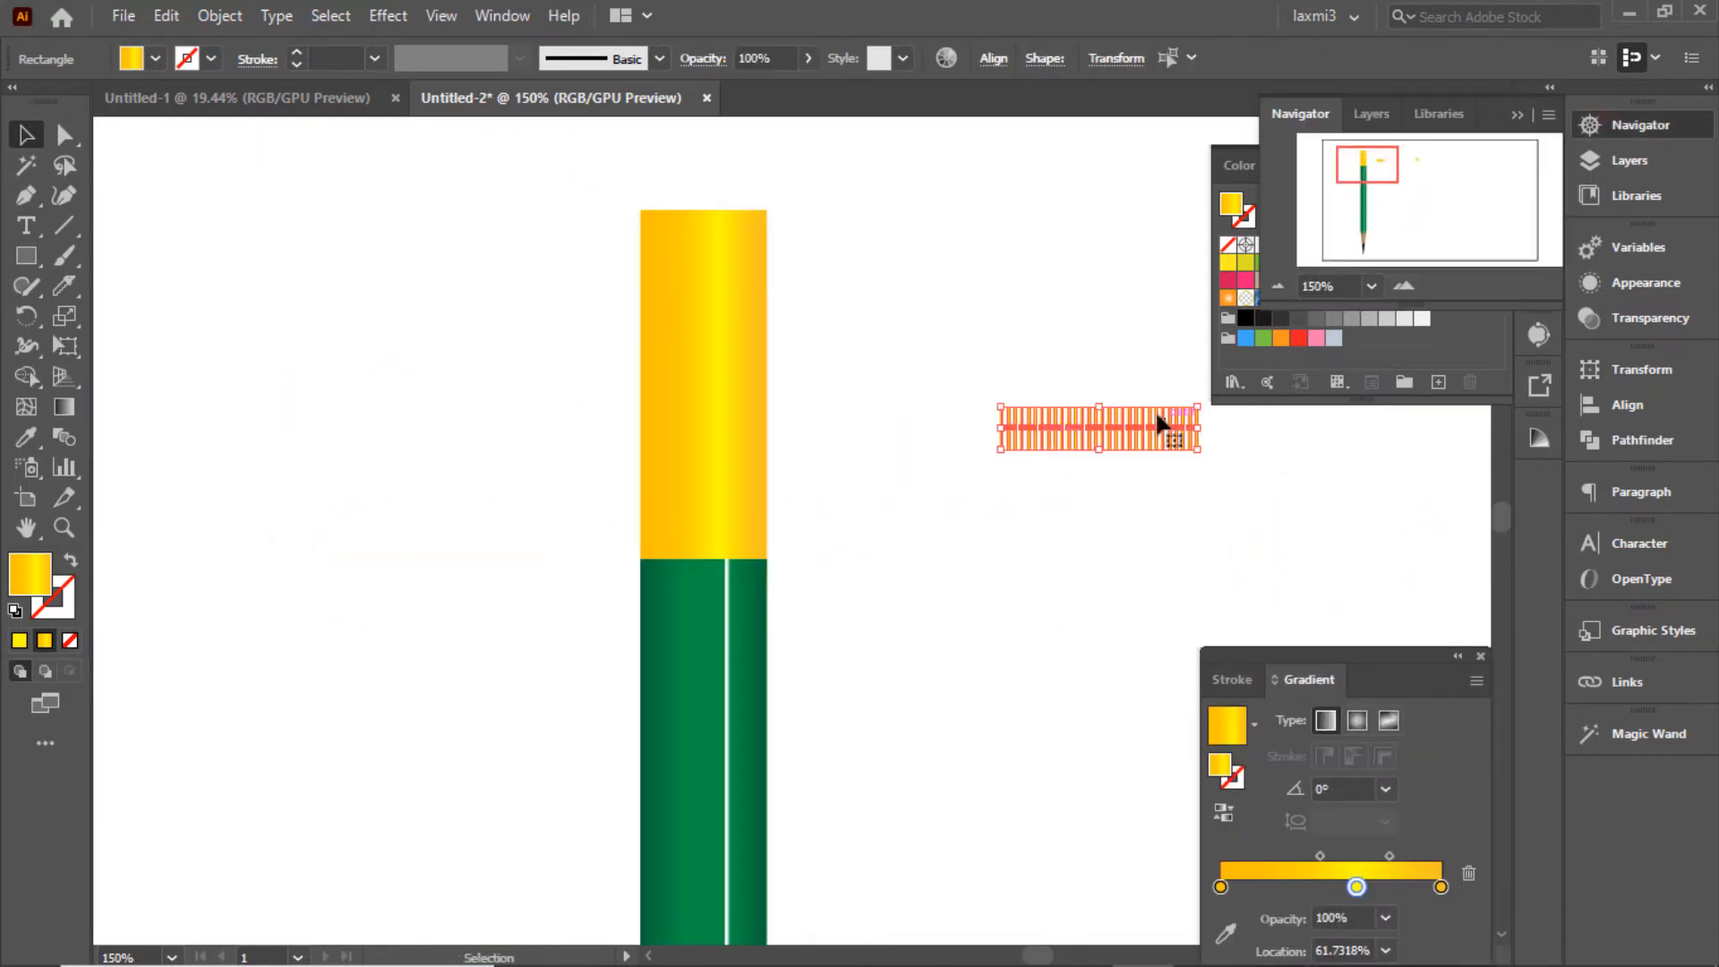
{"action": "mouse_move", "coordinate": [1160, 421]}
{"action": "left_mouse_down"}
{"action": "mouse_move", "coordinate": [829, 380]}
{"action": "mouse_move", "coordinate": [749, 280]}
{"action": "mouse_move", "coordinate": [783, 280]}
{"action": "mouse_move", "coordinate": [722, 256]}
{"action": "mouse_move", "coordinate": [729, 313]}
{"action": "left_mouse_up"}
{"action": "left_click", "coordinate": [1047, 405]}
{"action": "key", "text": "ctrl+d"}
{"action": "key", "text": "ctrl+d"}
{"action": "key", "text": "ctrl+d"}
{"action": "key", "text": "ctrl+d"}
{"action": "key", "text": "ctrl+d"}
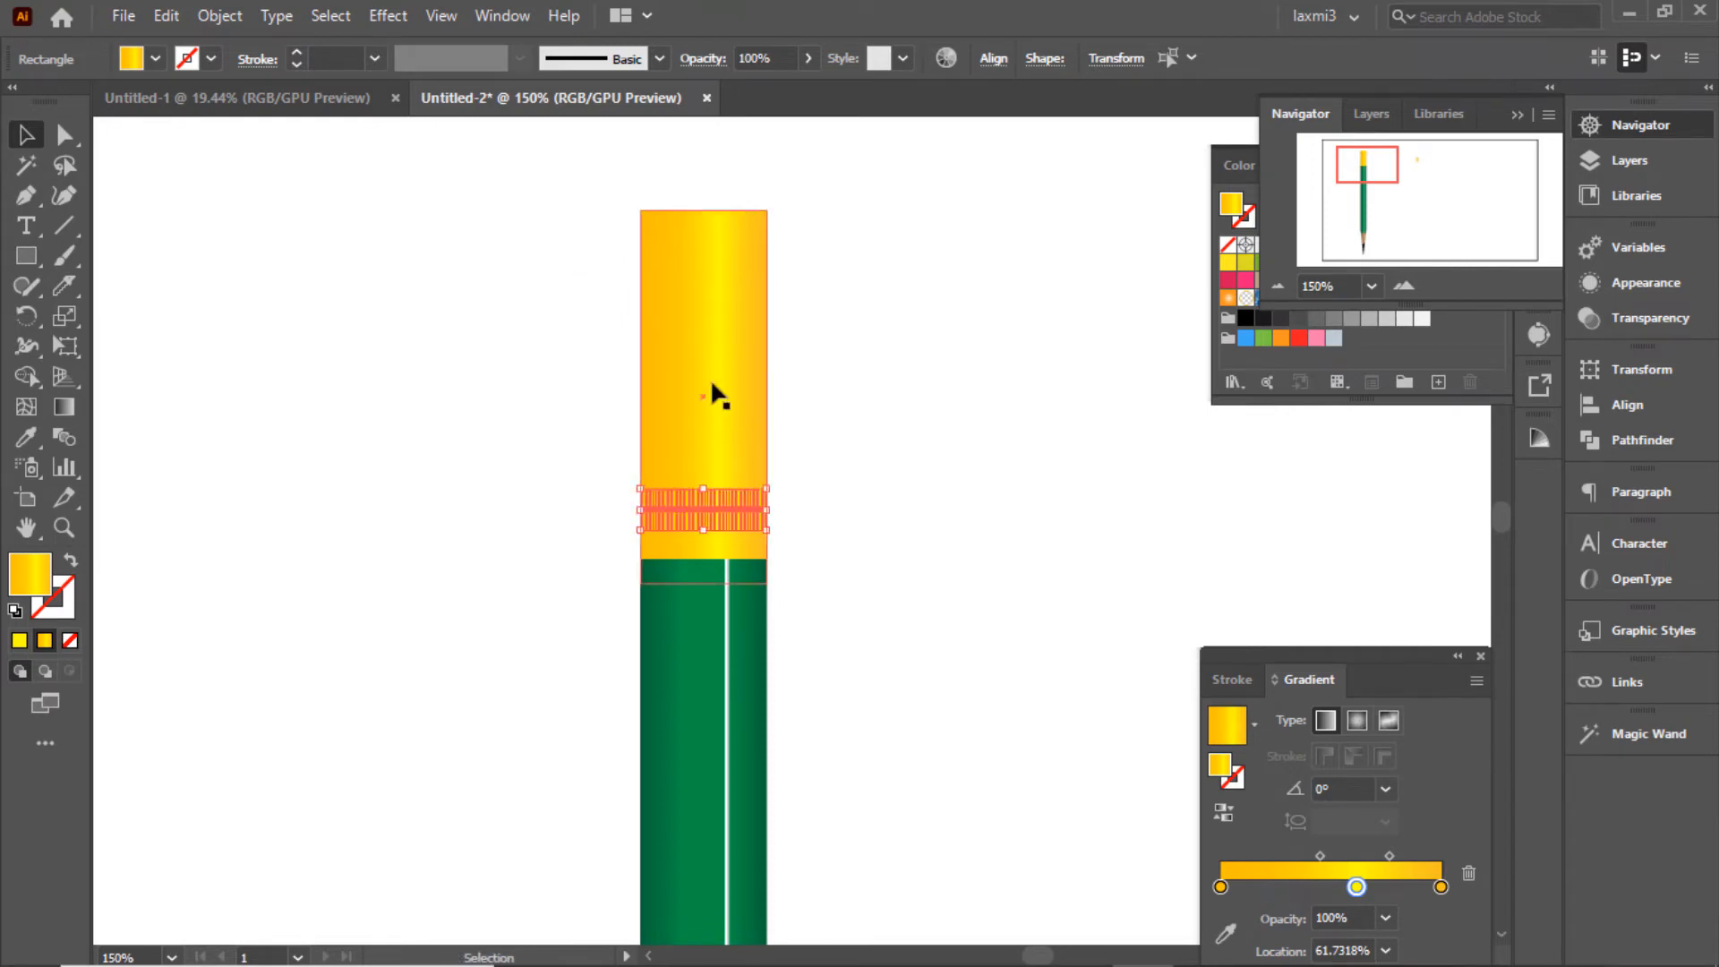
Send the yellow rectangle to the back so it lies behind the bars and the green body.
{"action": "right_click", "coordinate": [712, 305]}
{"action": "left_click", "coordinate": [796, 772]}
{"action": "left_click", "coordinate": [1018, 842]}
{"action": "left_click", "coordinate": [901, 270]}
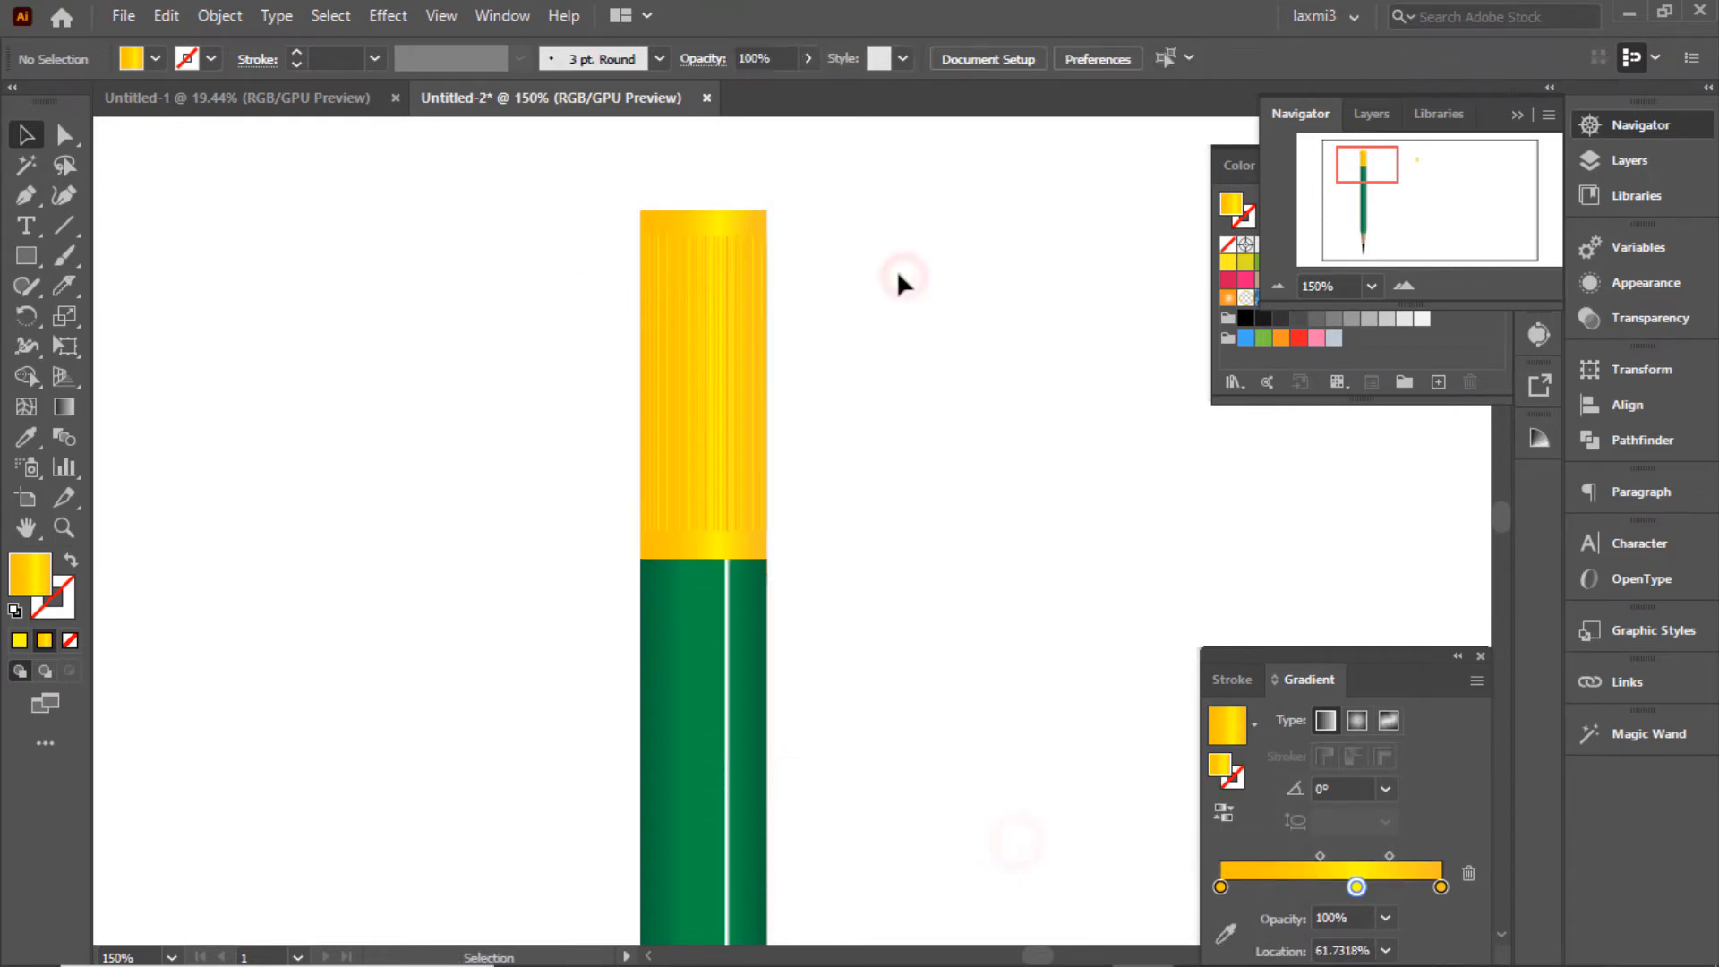
Draw an eraser rectangle above the yellow end, round its upper corners to about 11.4 px and fill it with magenta.
{"action": "scroll", "coordinate": [1113, 340], "scroll_direction": "up", "scroll_amount": 2}
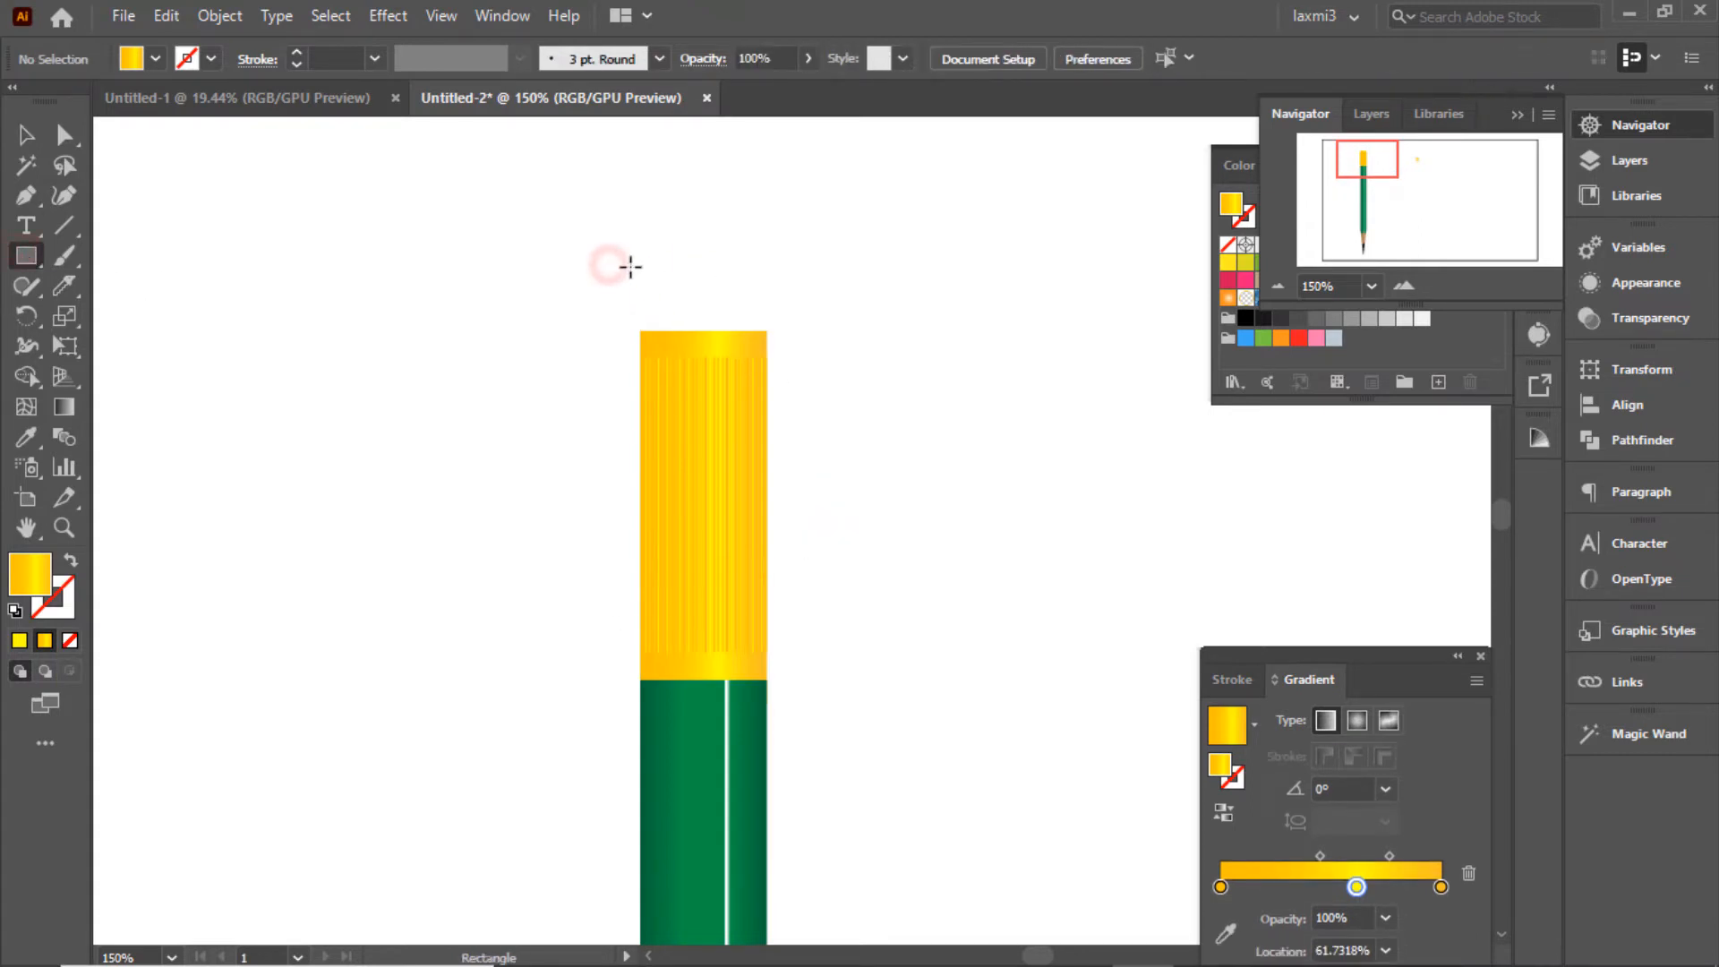
{"action": "mouse_move", "coordinate": [639, 272]}
{"action": "left_mouse_down"}
{"action": "mouse_move", "coordinate": [741, 277]}
{"action": "mouse_move", "coordinate": [768, 157]}
{"action": "mouse_move", "coordinate": [748, 209]}
{"action": "left_mouse_up"}
{"action": "key", "text": "a"}
{"action": "left_click", "coordinate": [156, 59]}
{"action": "left_click", "coordinate": [174, 109]}
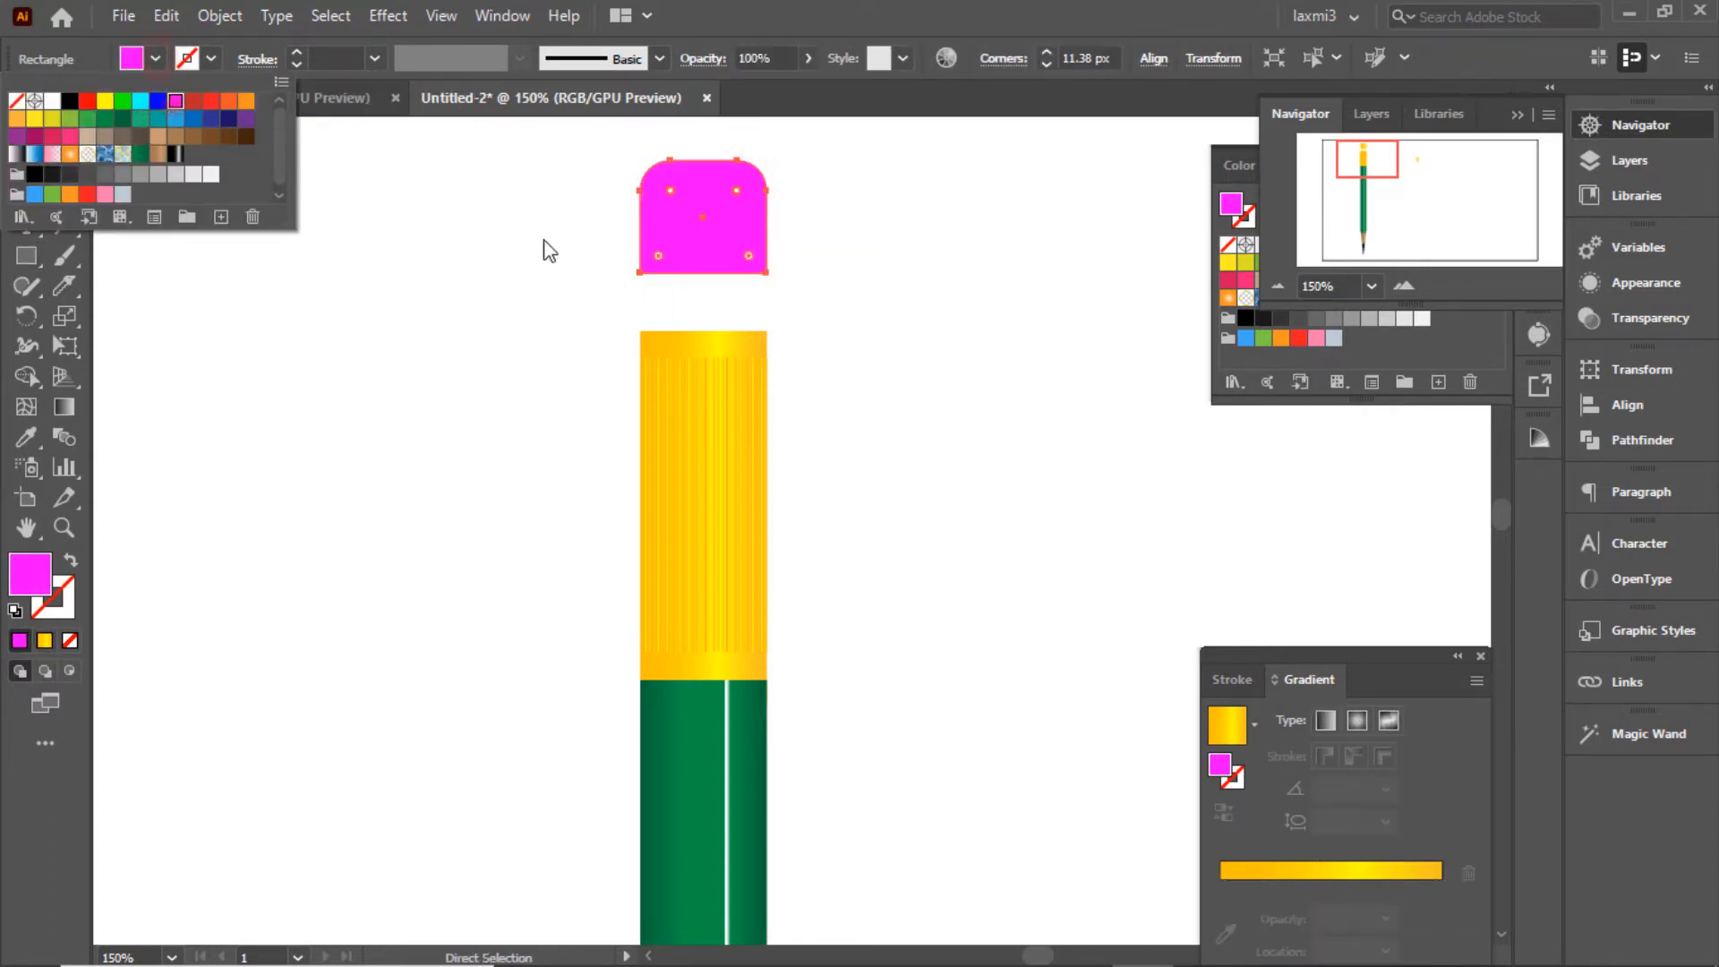
{"action": "left_click", "coordinate": [537, 233]}
Move the magenta eraser down until it overlaps the yellow end and send it to the back.
{"action": "key", "text": "v"}
{"action": "key", "text": "shift+Down"}
{"action": "key", "text": "shift+Down"}
{"action": "key", "text": "shift+Down"}
{"action": "key", "text": "shift+Down"}
{"action": "key", "text": "shift+Down"}
{"action": "key", "text": "shift+Down"}
{"action": "right_click", "coordinate": [925, 351]}
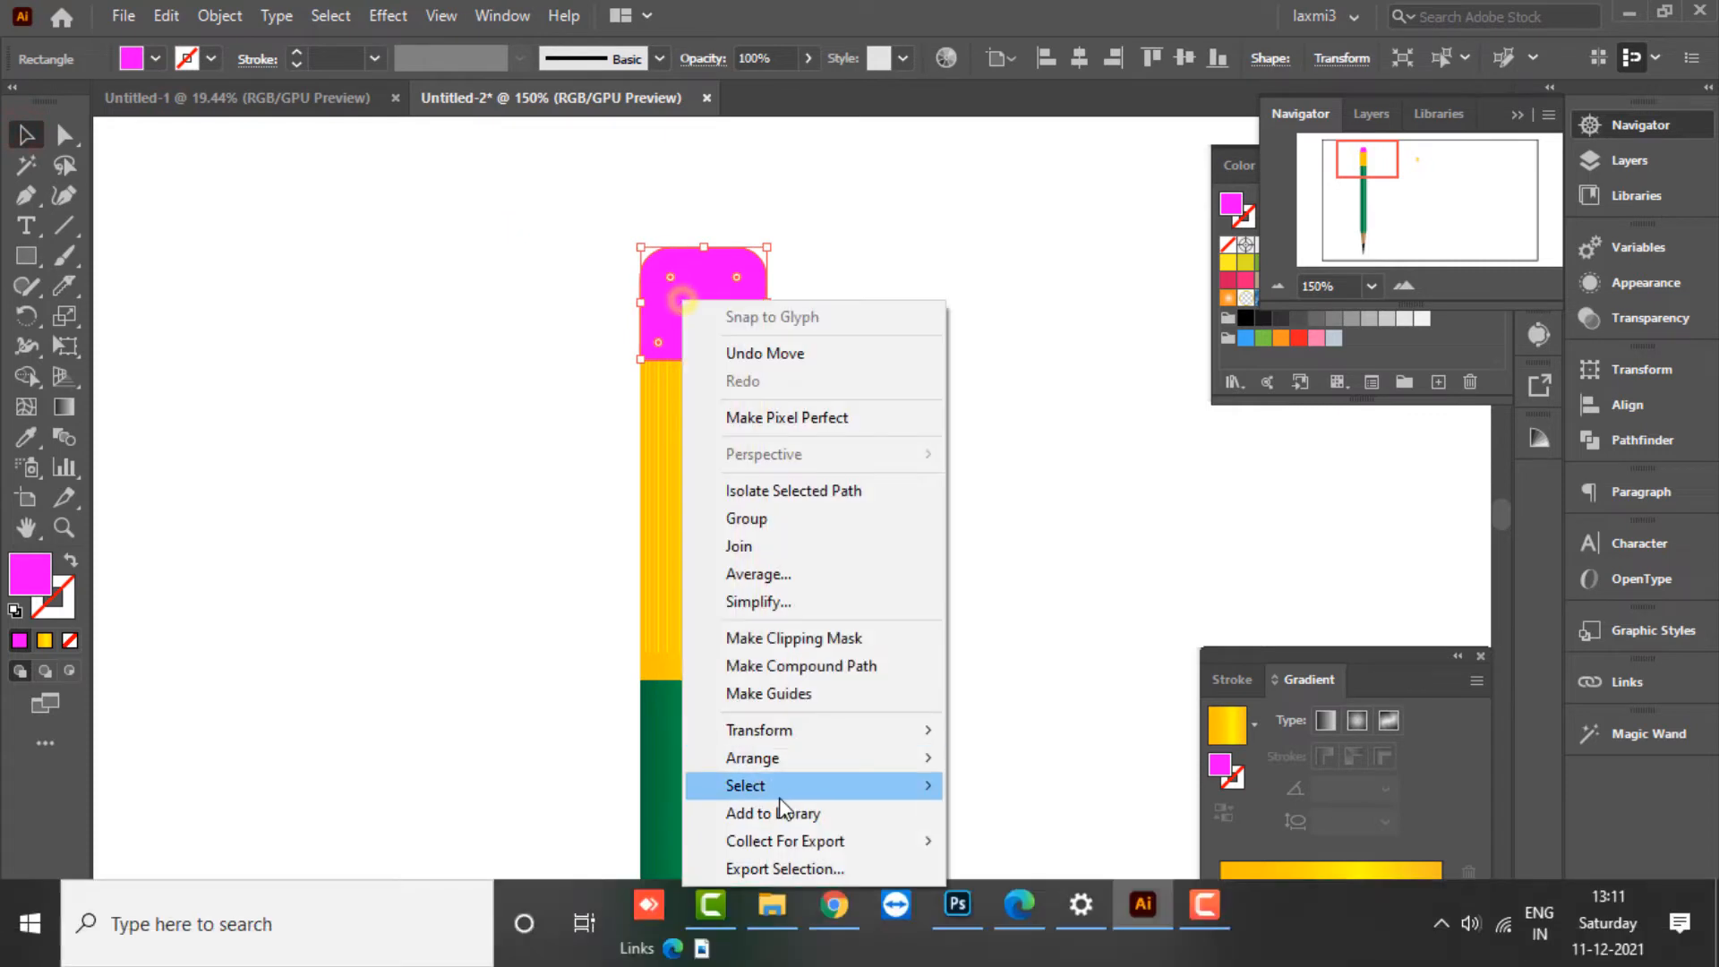
{"action": "left_click", "coordinate": [785, 763]}
{"action": "left_click", "coordinate": [1077, 845]}
Nudge the eraser up so that only its lower edge stays tucked behind the yellow end.
{"action": "key", "text": "Up"}
{"action": "key", "text": "Up"}
{"action": "key", "text": "Up"}
{"action": "key", "text": "Up"}
{"action": "key", "text": "Up"}
{"action": "key", "text": "Up"}
{"action": "key", "text": "Up"}
{"action": "key", "text": "Up"}
{"action": "key", "text": "Up"}
{"action": "key", "text": "Up"}
{"action": "left_click", "coordinate": [840, 301]}
Apply a linear gradient to the eraser with magenta stops at both ends and a single middle stop.
{"action": "left_click", "coordinate": [700, 298]}
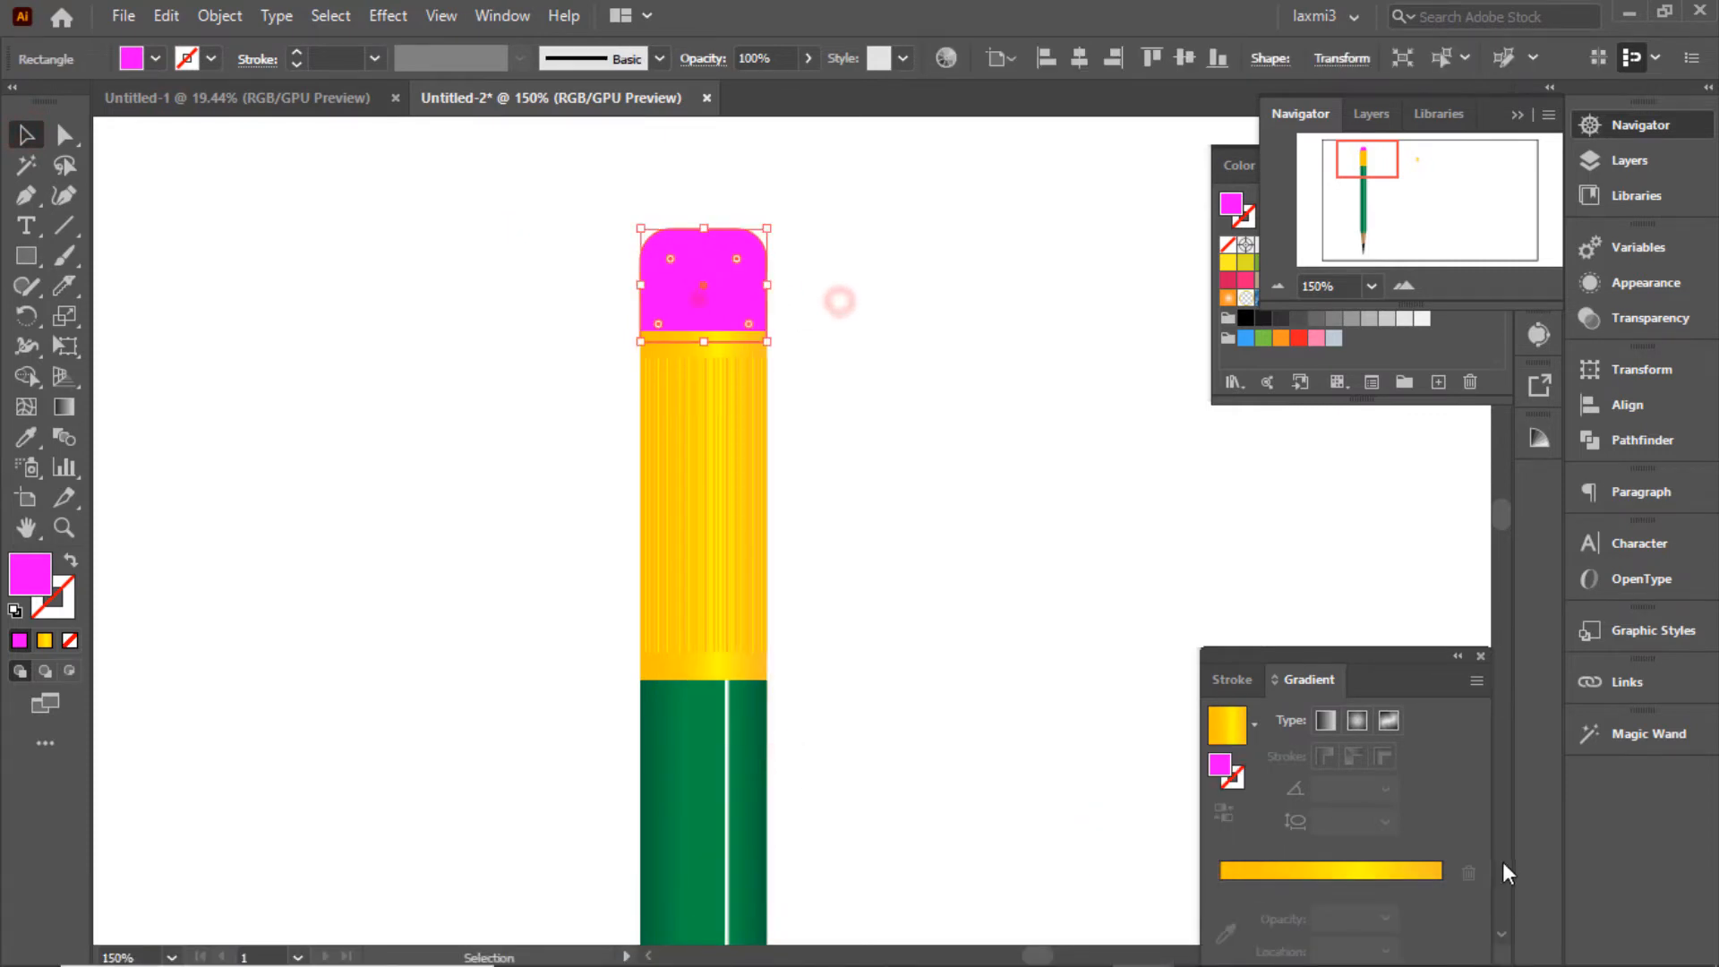
{"action": "left_click", "coordinate": [1253, 913]}
{"action": "left_click", "coordinate": [1469, 904]}
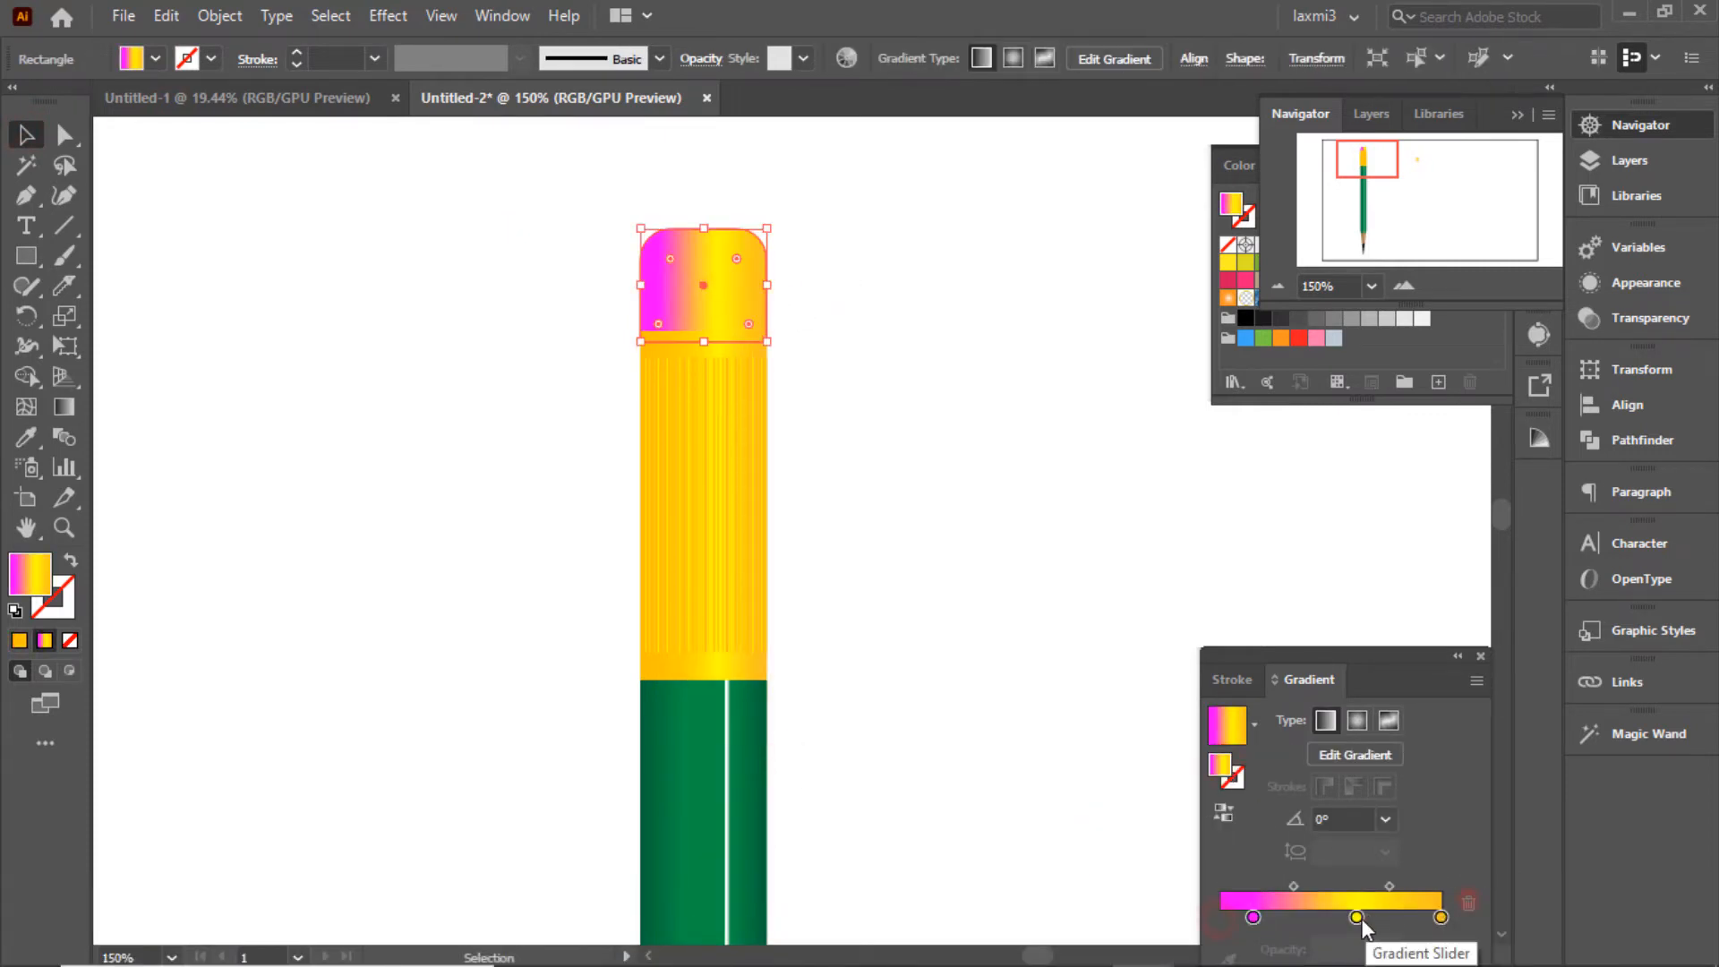
{"action": "left_click_drag", "start_coordinate": [1357, 917], "coordinate": [1444, 916]}
{"action": "left_click", "coordinate": [1441, 917]}
{"action": "left_click", "coordinate": [1468, 901]}
{"action": "left_click_drag", "start_coordinate": [1268, 889], "coordinate": [1286, 888]}
Set the eraser's middle gradient stop to a light magenta of R=255 G=116 B=255.
{"action": "double_click", "coordinate": [1336, 917]}
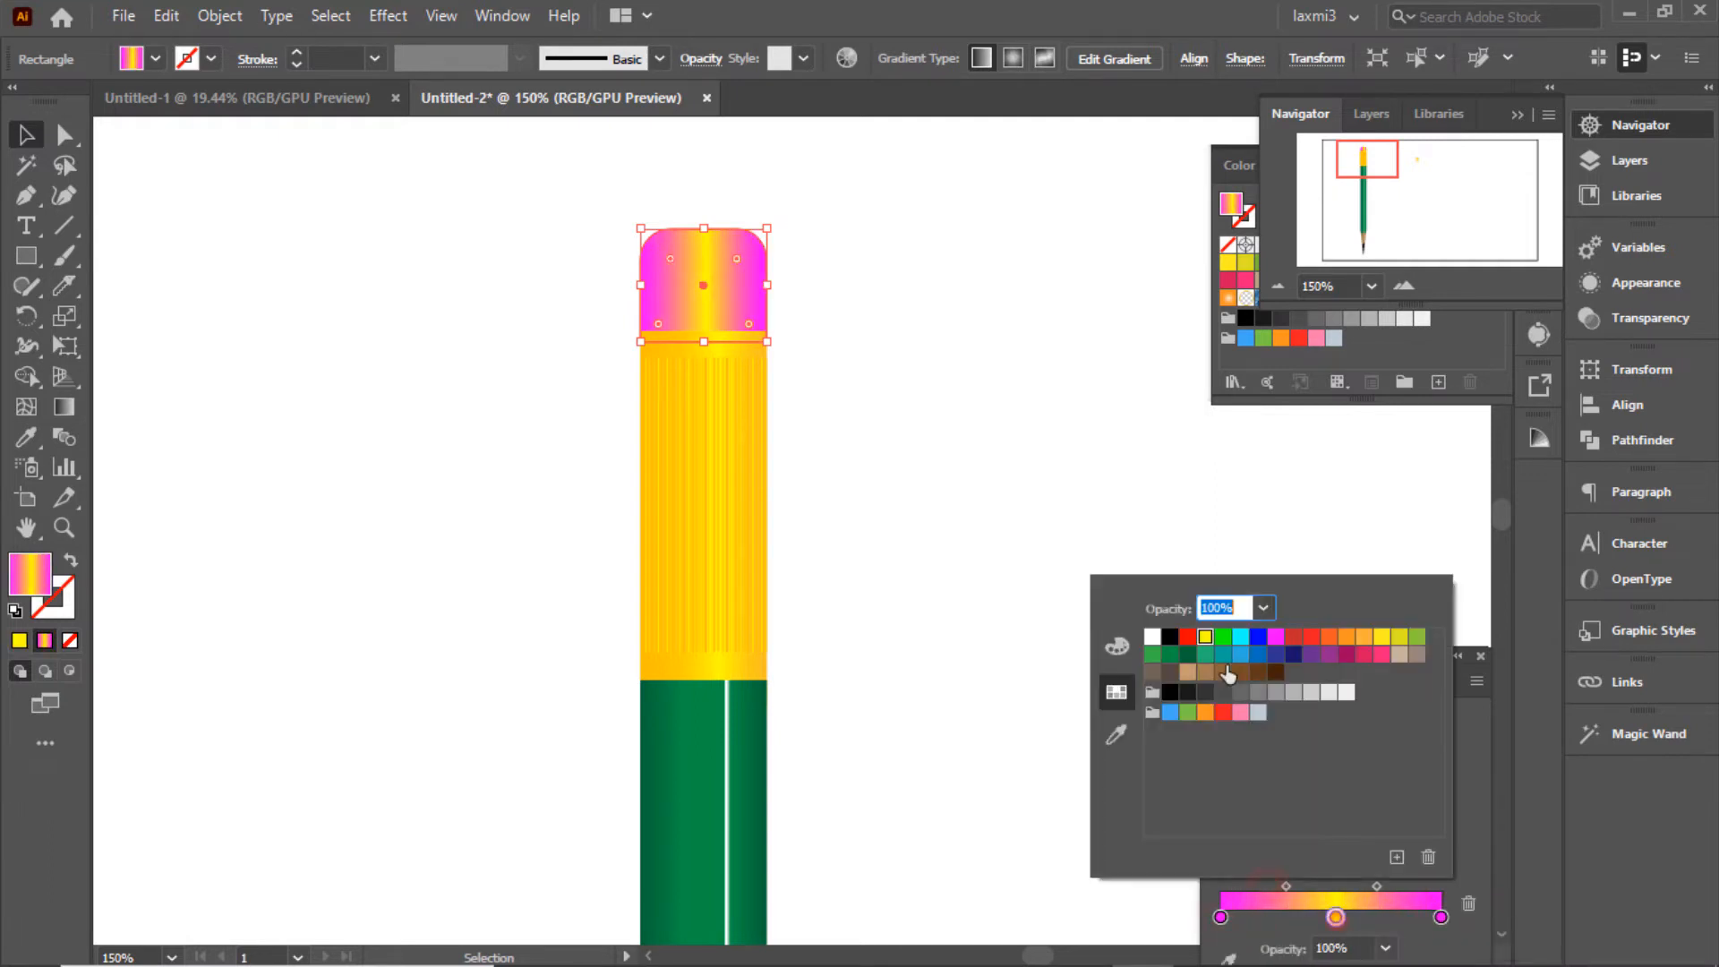
{"action": "left_click", "coordinate": [1277, 638]}
{"action": "left_click", "coordinate": [1116, 649]}
{"action": "left_click_drag", "start_coordinate": [1235, 696], "coordinate": [1290, 697]}
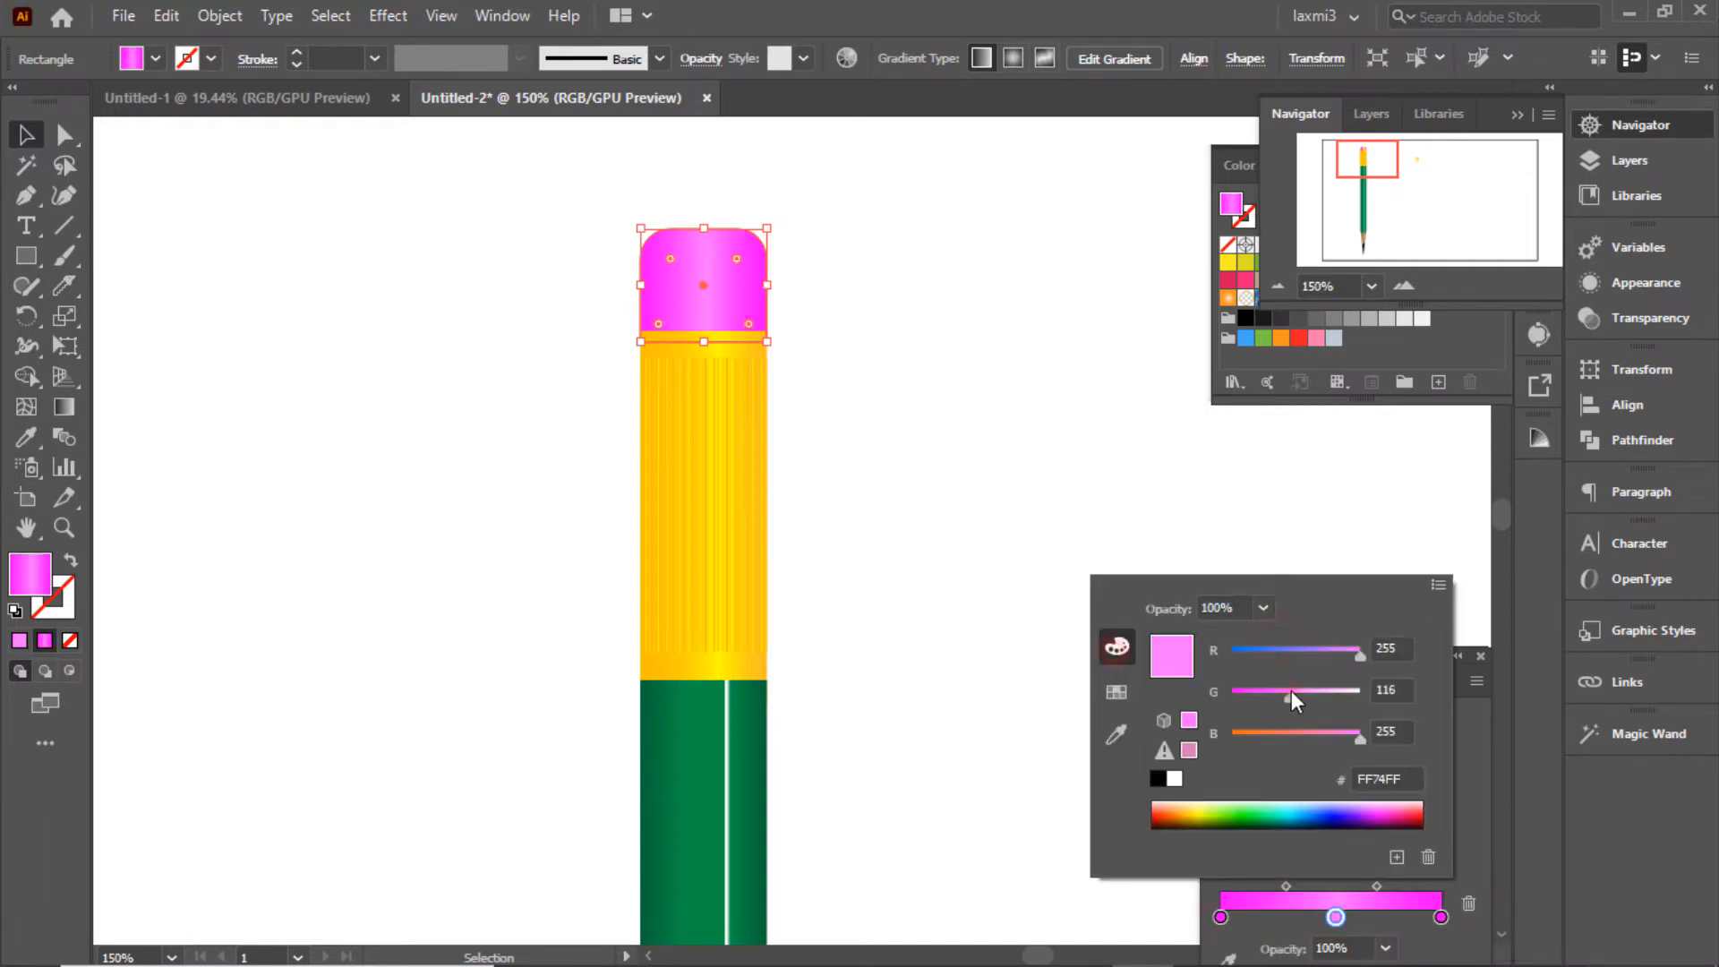
{"action": "left_click", "coordinate": [1461, 604]}
{"action": "left_click", "coordinate": [952, 596]}
Lighten the middle gradient stop of the yellow end and move the eraser's middle stop to a location of about 62.3%.
{"action": "left_click", "coordinate": [730, 676]}
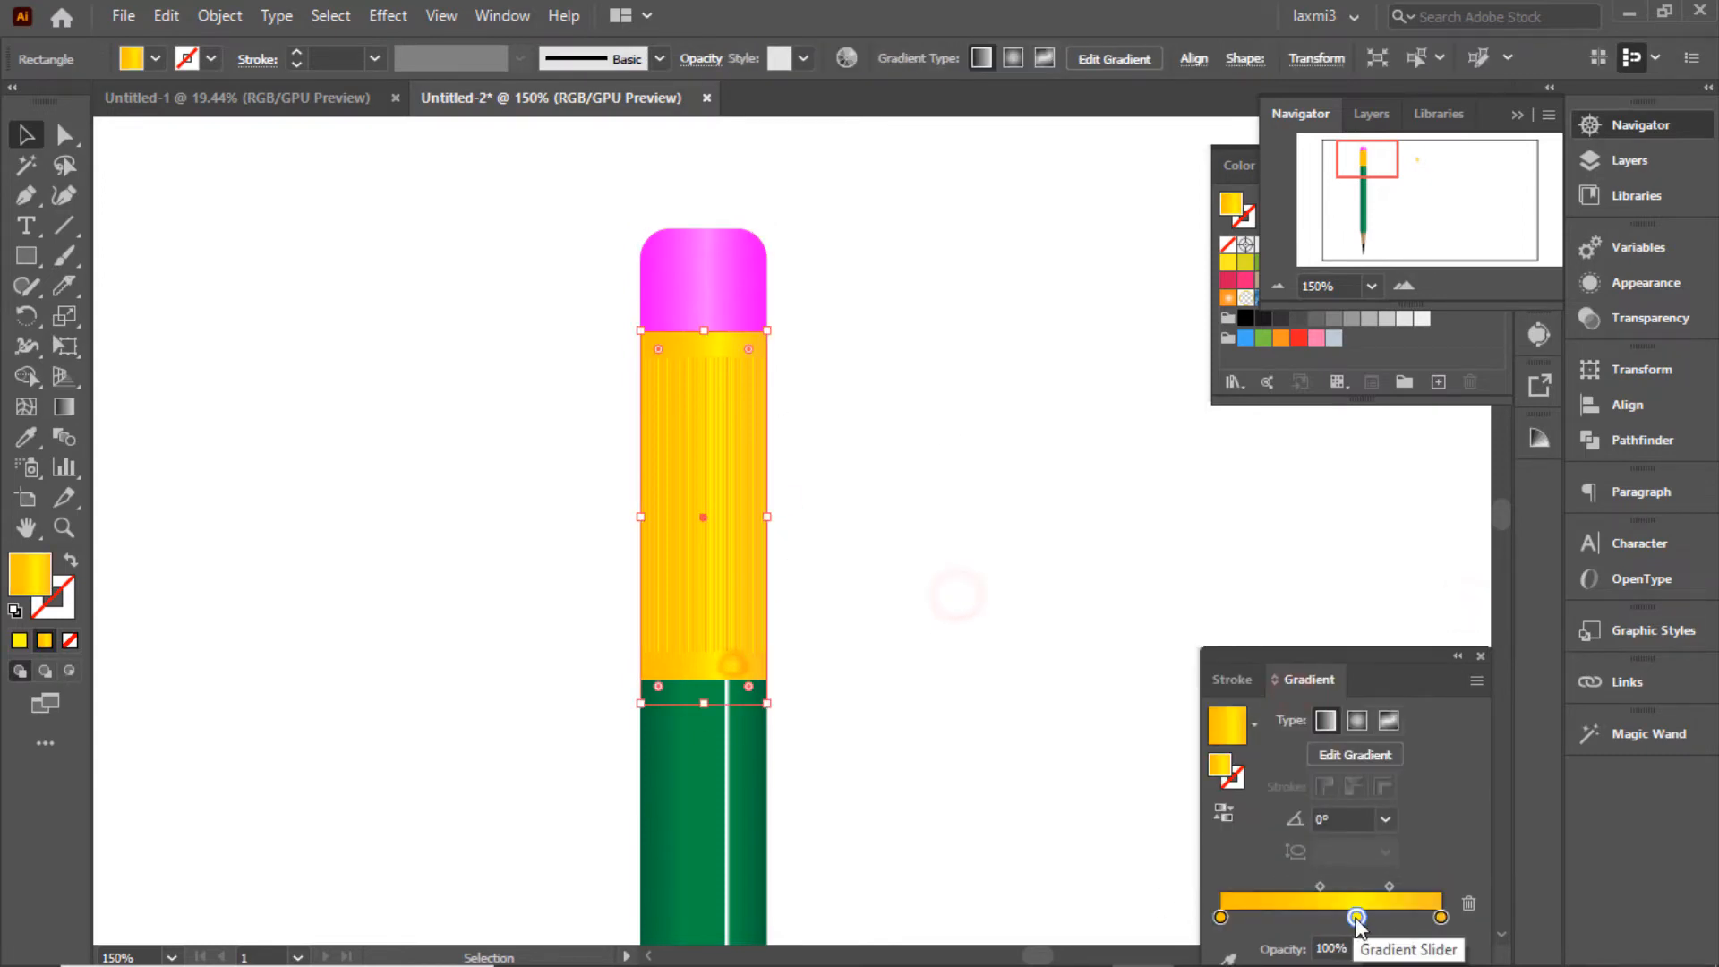
{"action": "double_click", "coordinate": [1357, 917]}
{"action": "left_click", "coordinate": [683, 242]}
{"action": "left_click", "coordinate": [683, 242]}
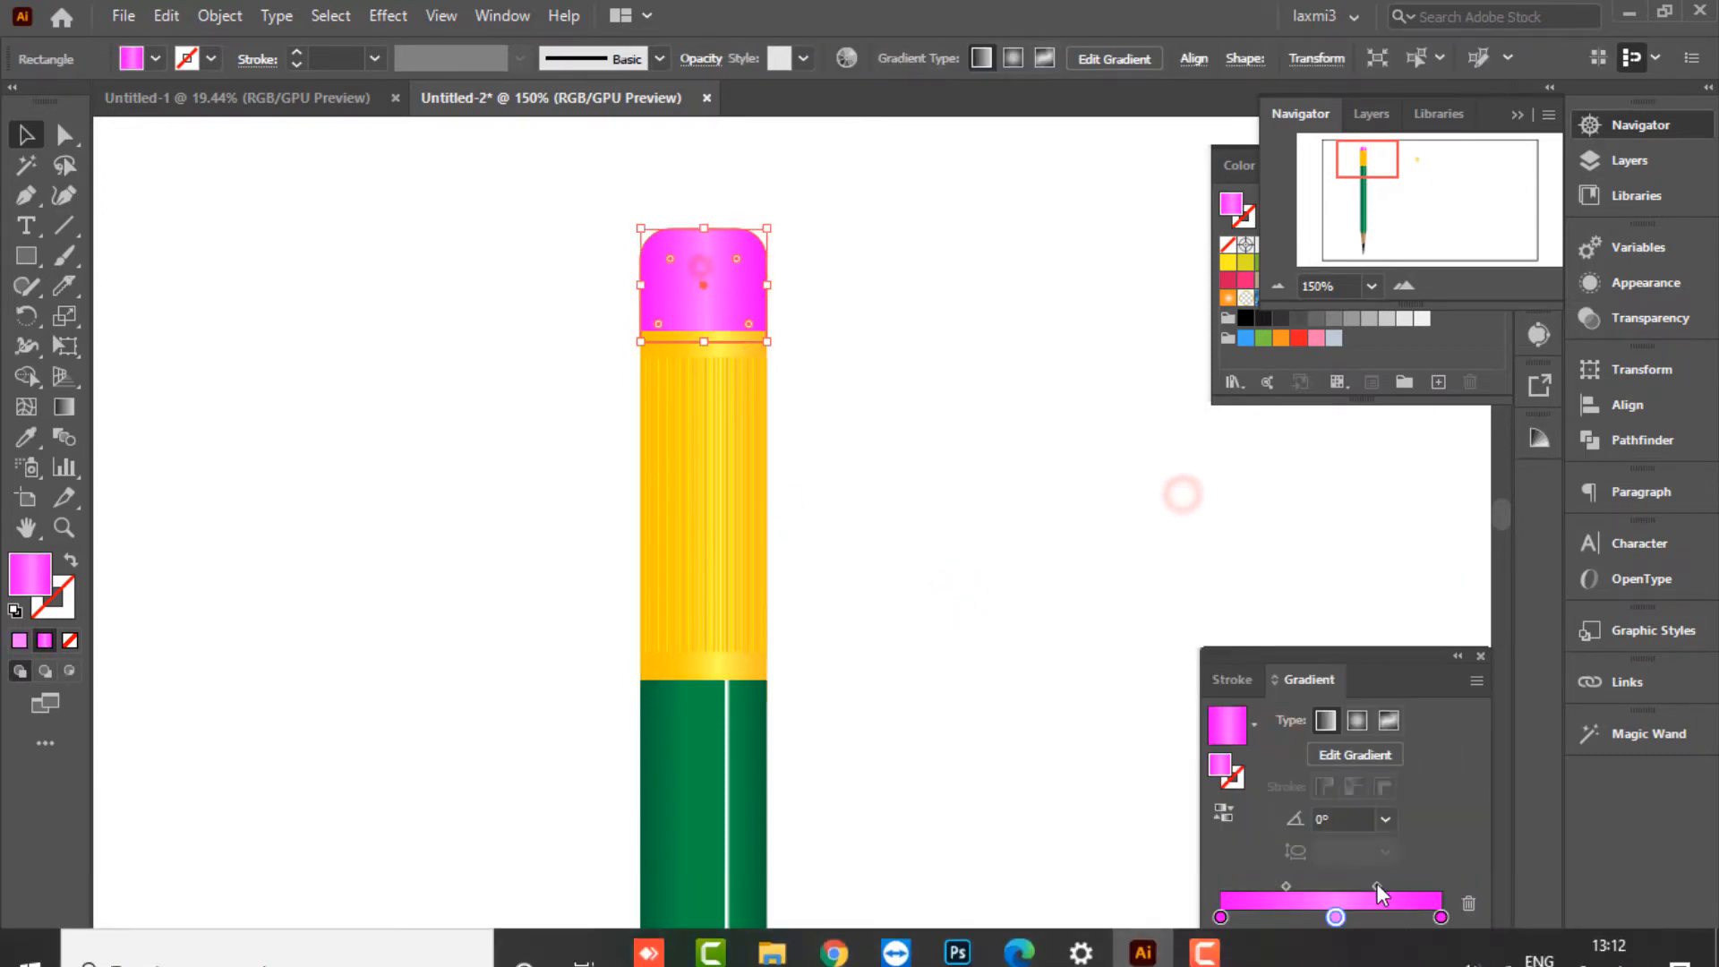
{"action": "mouse_move", "coordinate": [1335, 917]}
{"action": "left_mouse_down"}
{"action": "mouse_move", "coordinate": [1389, 915]}
{"action": "mouse_move", "coordinate": [1340, 882]}
{"action": "mouse_move", "coordinate": [1358, 918]}
{"action": "left_mouse_up"}
{"action": "left_click", "coordinate": [926, 452]}
Delete the leftover bars beside the pencil, fit the artboard in the window and select the pencil.
{"action": "left_click", "coordinate": [1280, 285]}
{"action": "left_click", "coordinate": [1281, 285]}
{"action": "left_click", "coordinate": [1280, 285]}
{"action": "left_click", "coordinate": [1280, 284]}
{"action": "left_click", "coordinate": [1280, 284]}
{"action": "left_click_drag", "start_coordinate": [962, 469], "coordinate": [1066, 573]}
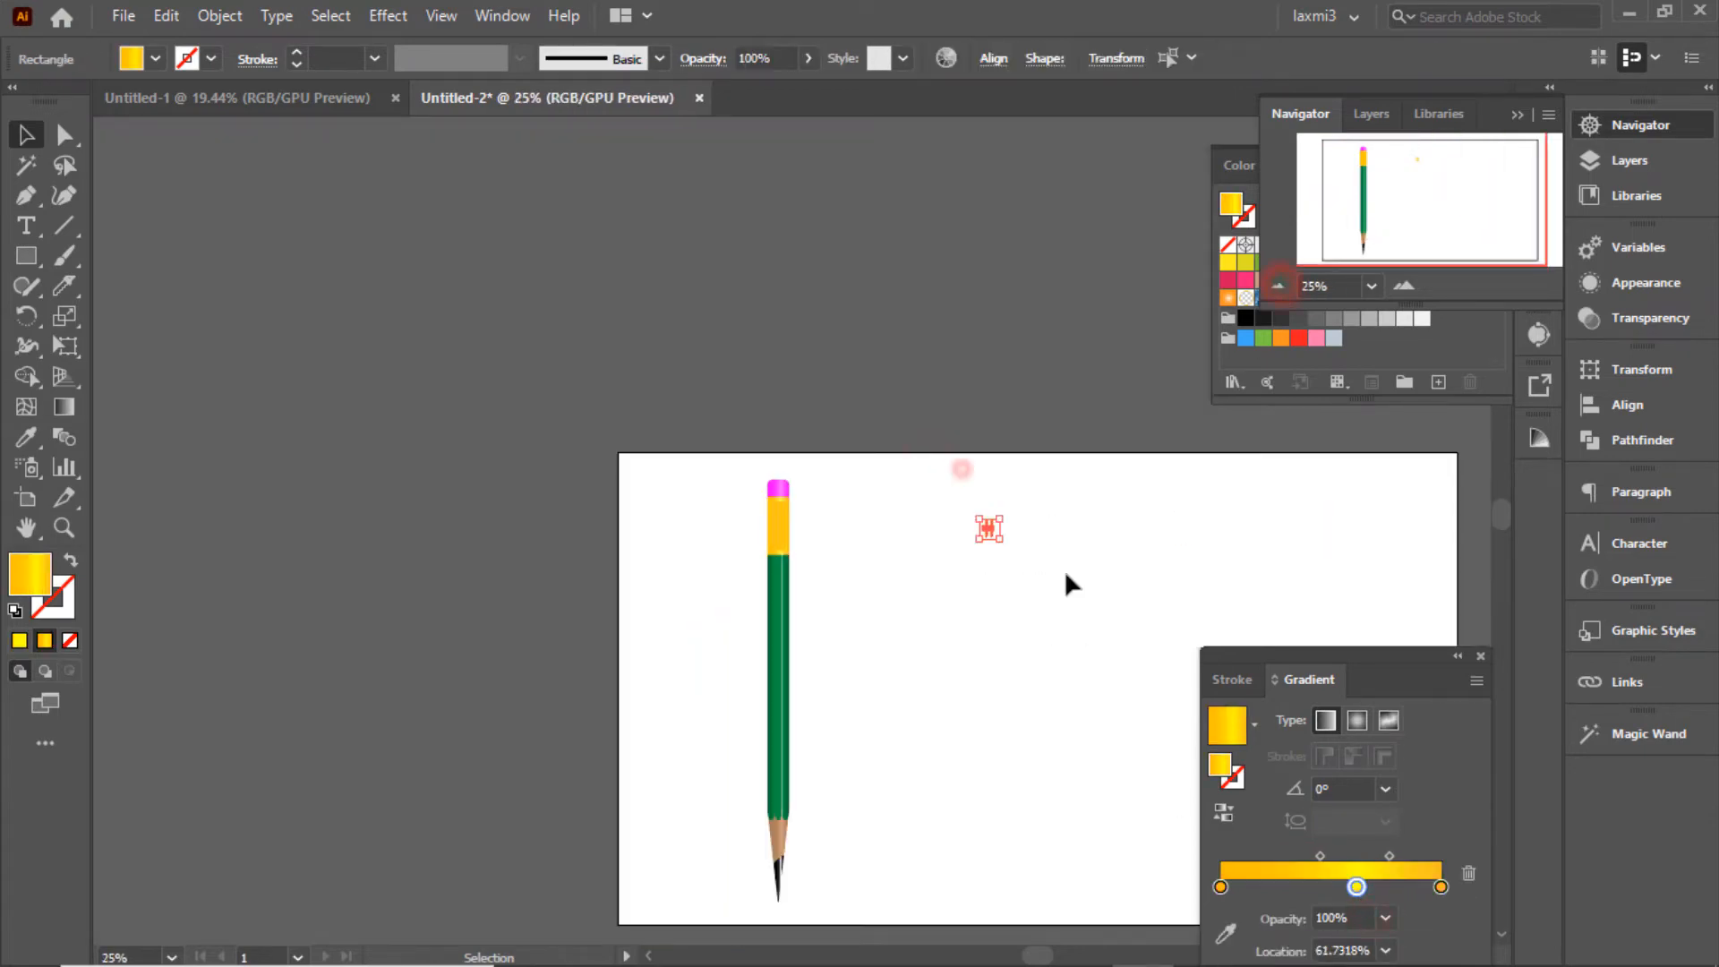
{"action": "left_click", "coordinate": [1066, 575]}
{"action": "left_click", "coordinate": [442, 15]}
{"action": "left_click", "coordinate": [585, 430]}
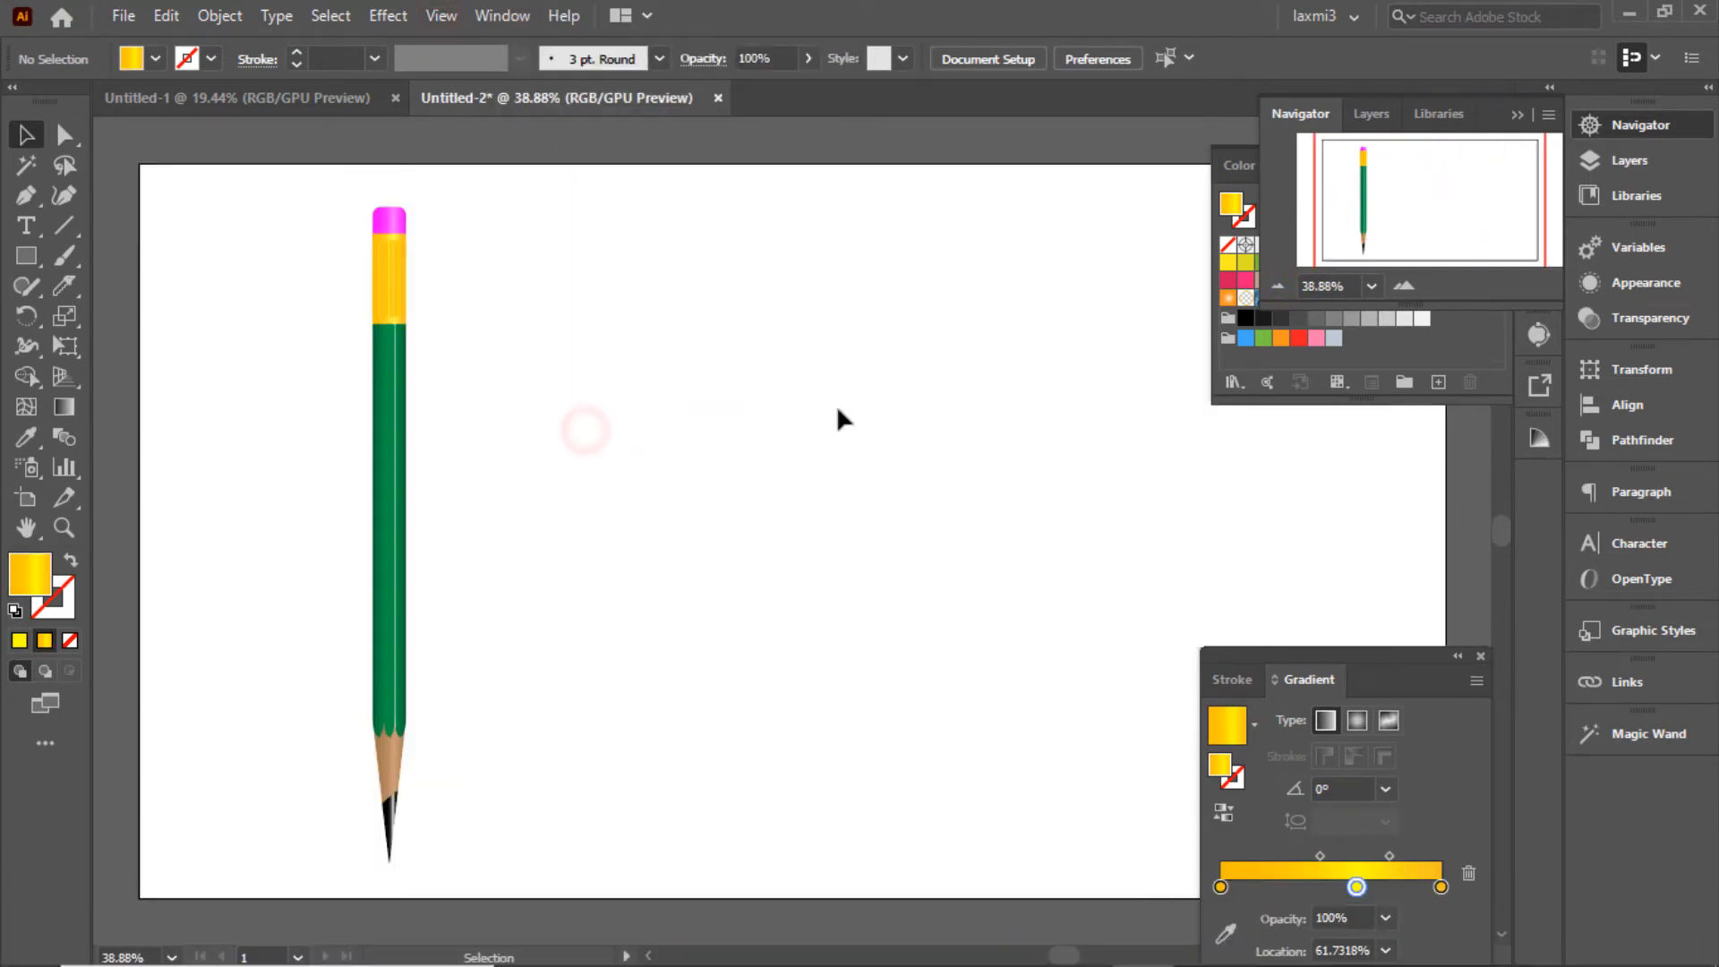
{"action": "left_click", "coordinate": [387, 308]}
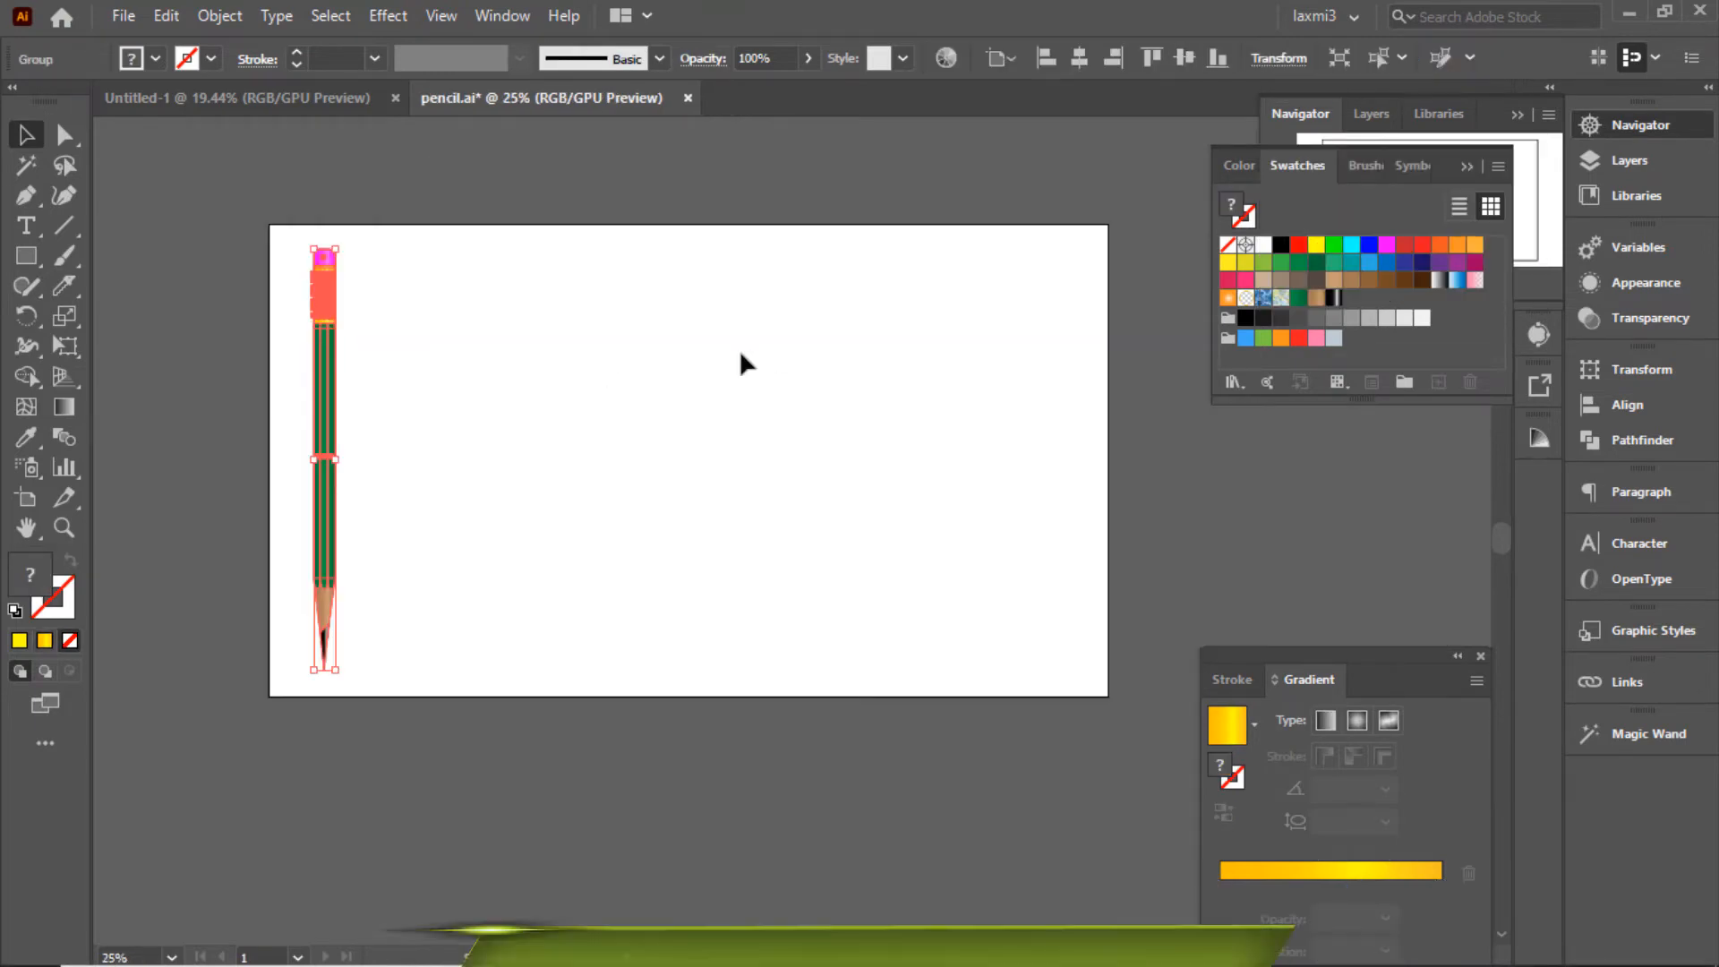
{"action": "left_click_drag", "start_coordinate": [320, 418], "coordinate": [380, 431]}
{"action": "left_click", "coordinate": [365, 379]}
{"action": "key", "text": "ctrl+z"}
Duplicate the grouped pencil to its right and repeat the copy until a row of sixteen pencils fills the artboard.
{"action": "left_click", "coordinate": [512, 448]}
{"action": "left_click", "coordinate": [332, 421]}
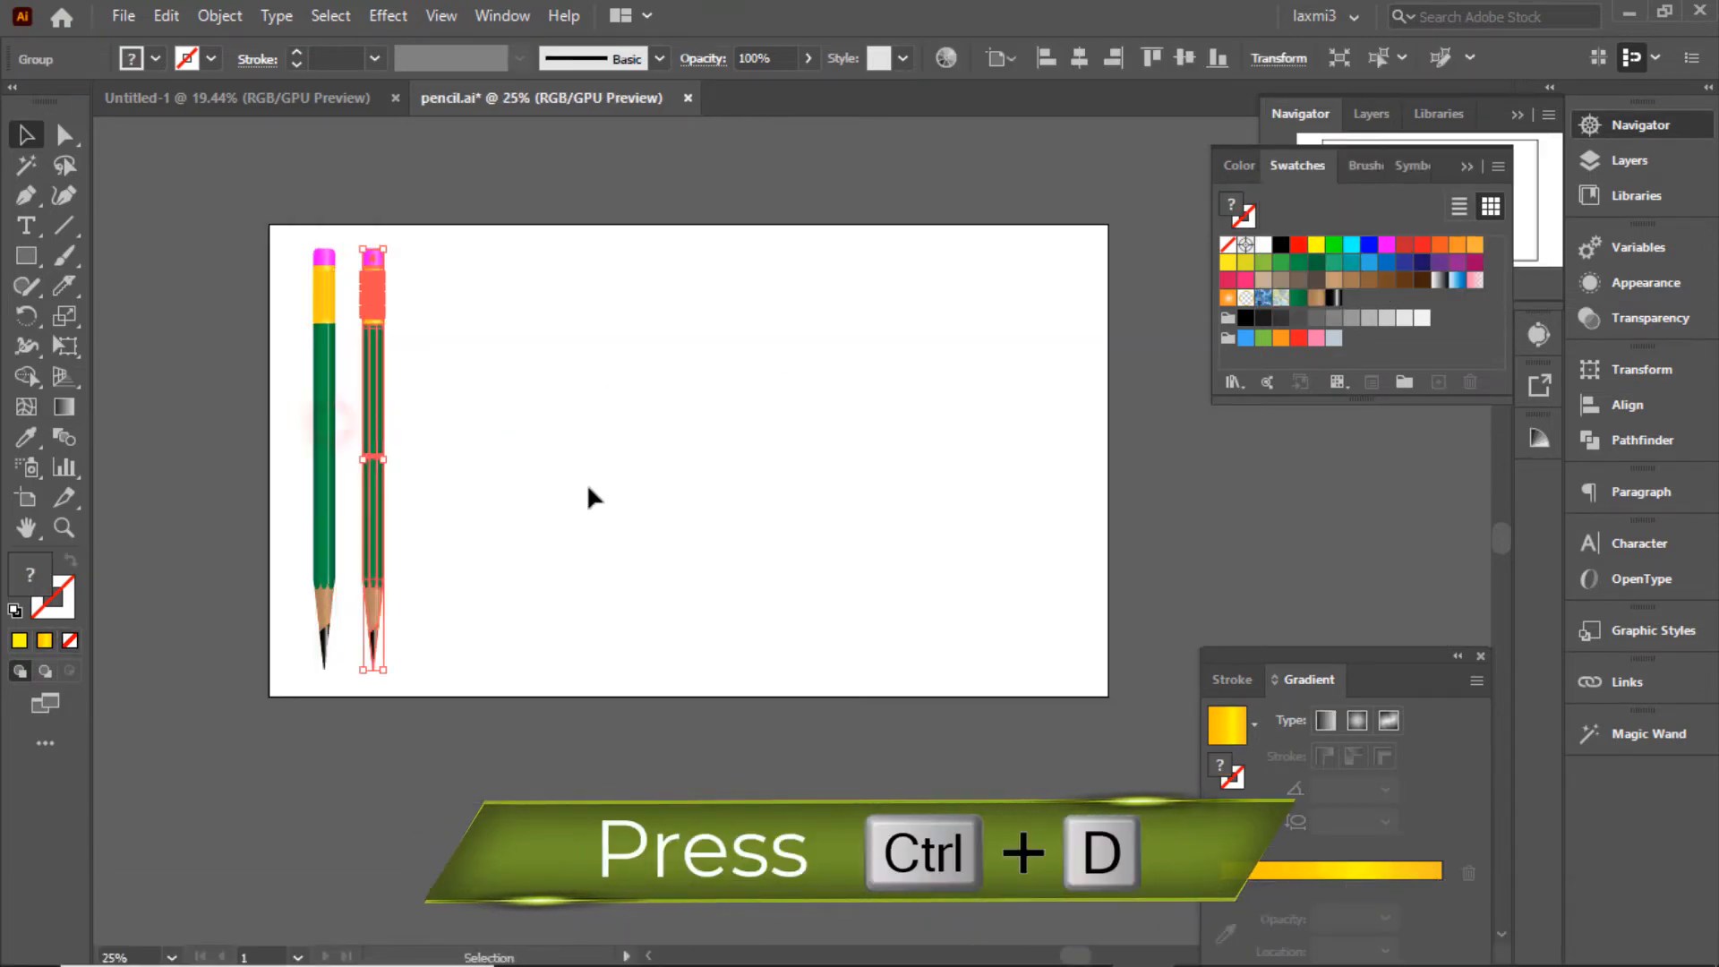
{"action": "key", "text": "ctrl+d"}
{"action": "key", "text": "ctrl+d"}
{"action": "key", "text": "ctrl+d"}
{"action": "key", "text": "ctrl+d"}
{"action": "key", "text": "ctrl+d"}
{"action": "key", "text": "ctrl+d"}
{"action": "key", "text": "ctrl+d"}
{"action": "key", "text": "ctrl+d"}
{"action": "key", "text": "ctrl+d"}
{"action": "key", "text": "ctrl+d"}
{"action": "key", "text": "ctrl+d"}
{"action": "key", "text": "ctrl+d"}
{"action": "key", "text": "ctrl+d"}
{"action": "key", "text": "ctrl+d"}
{"action": "left_click", "coordinate": [695, 169]}
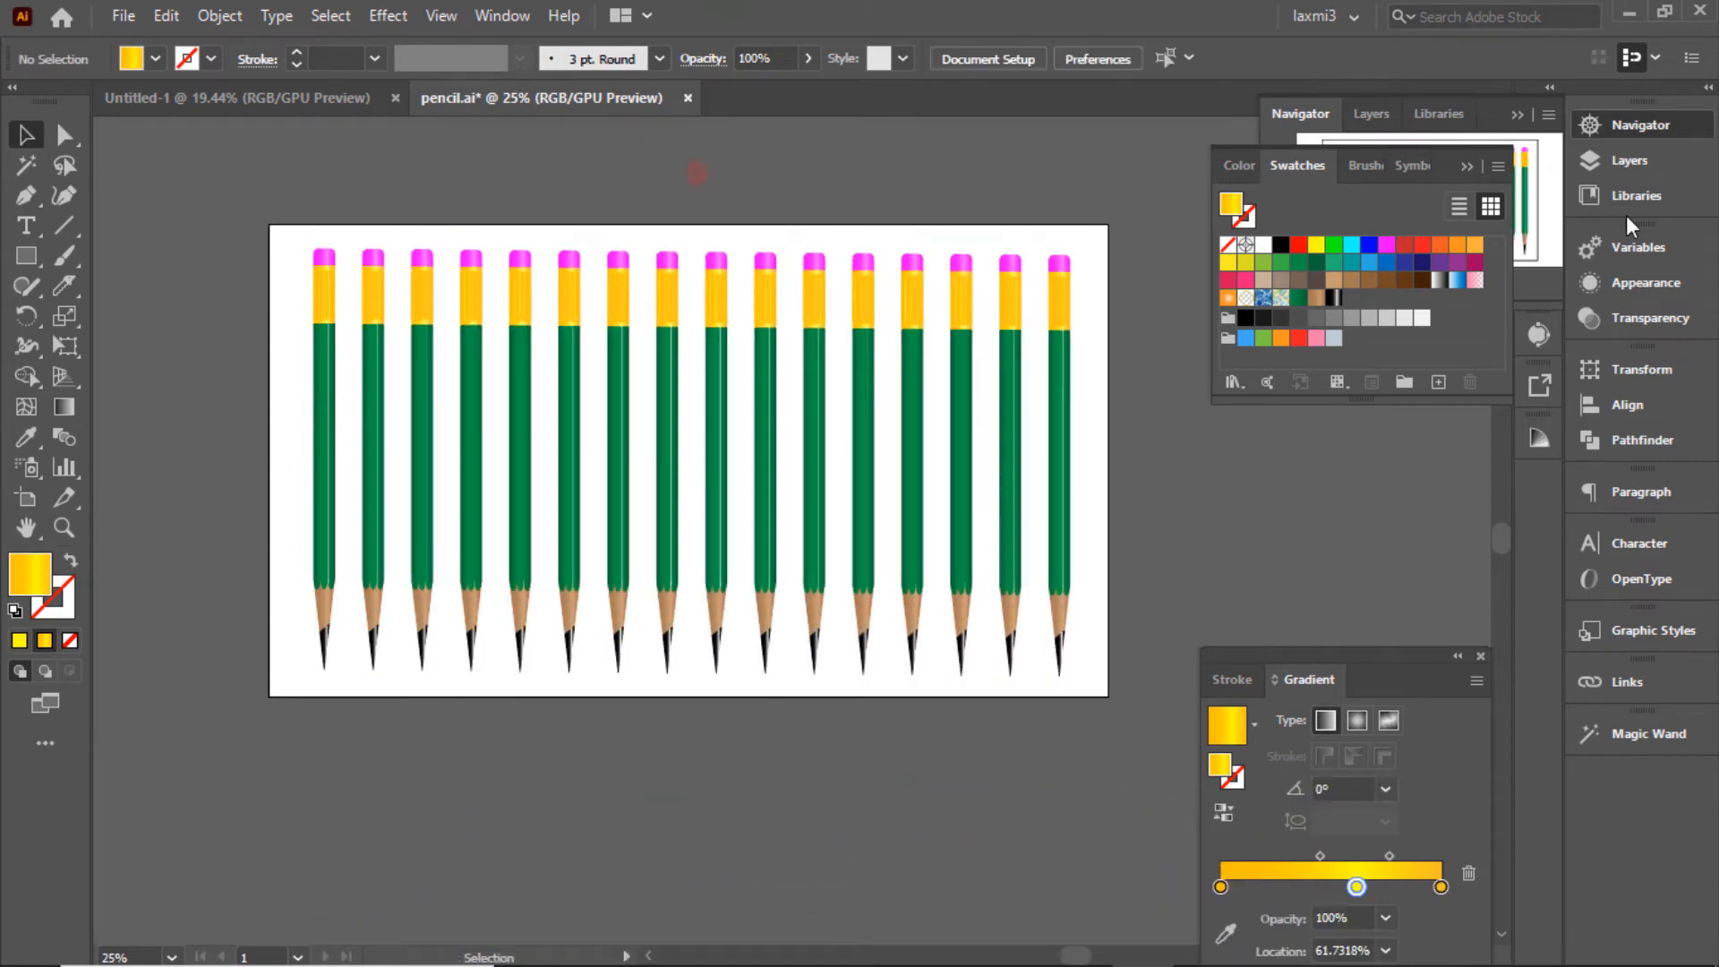
Ungroup the second pencil and select its eraser.
{"action": "left_click", "coordinate": [1691, 125]}
{"action": "left_click", "coordinate": [1634, 130]}
{"action": "left_click", "coordinate": [1403, 287]}
{"action": "left_click_drag", "start_coordinate": [1397, 190], "coordinate": [1429, 199]}
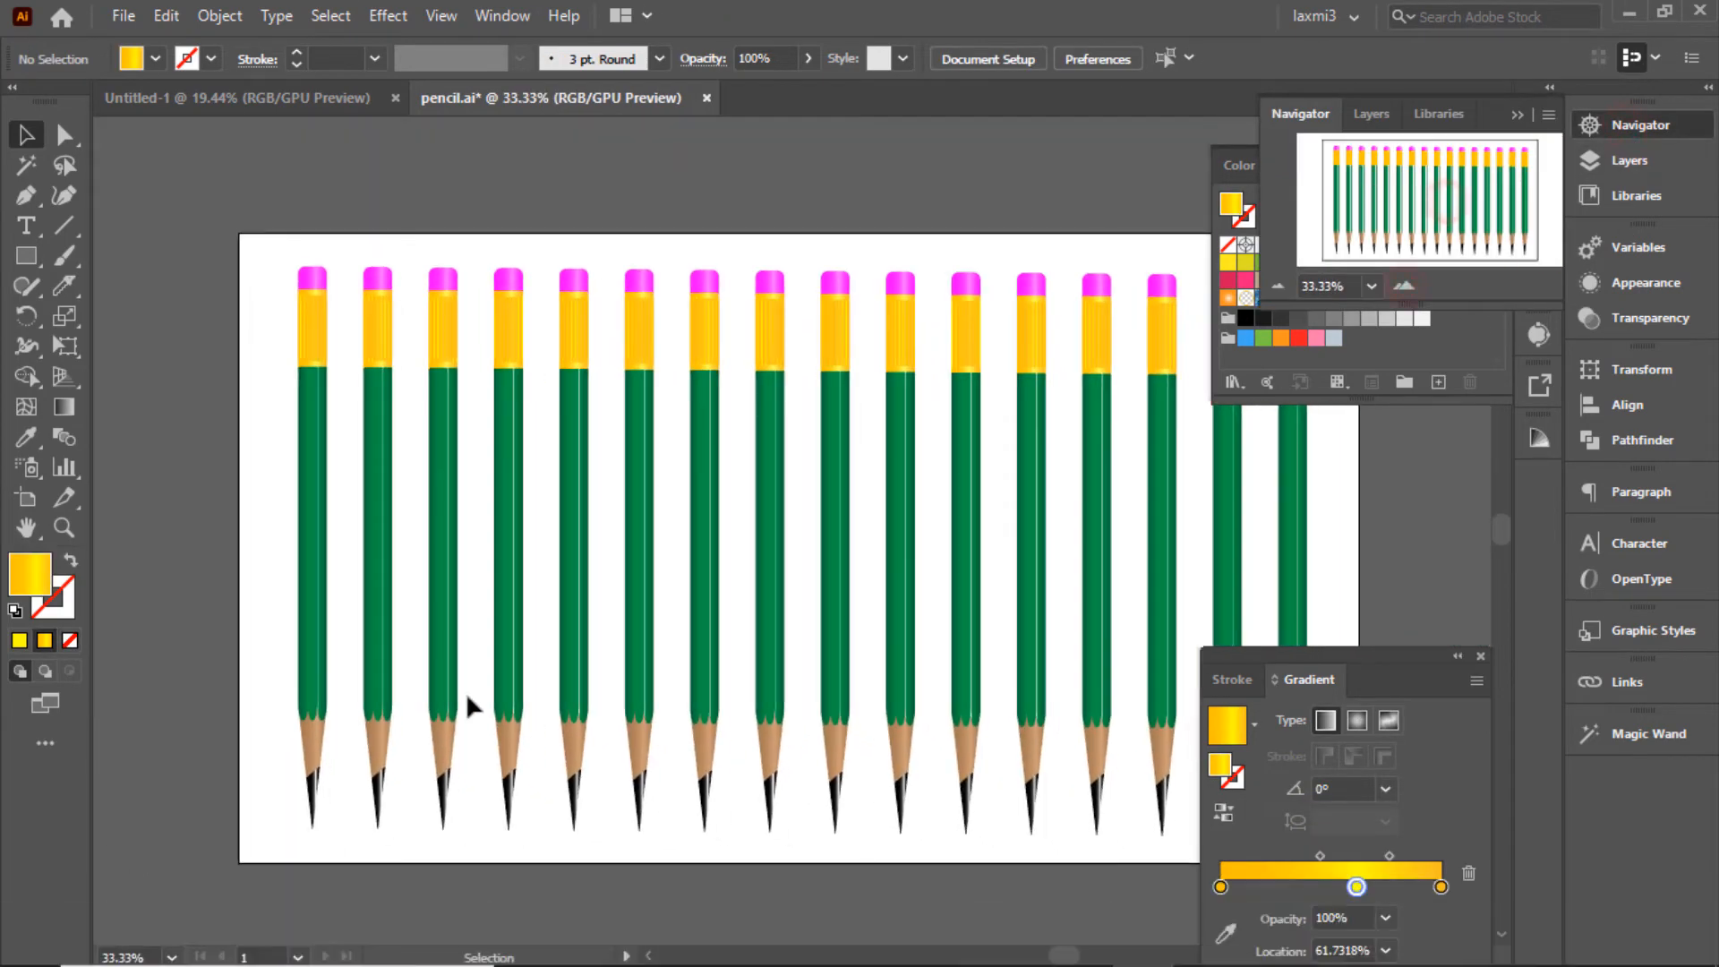
{"action": "right_click", "coordinate": [382, 601]}
{"action": "left_click", "coordinate": [456, 366]}
{"action": "left_click", "coordinate": [463, 175]}
{"action": "left_click", "coordinate": [380, 279]}
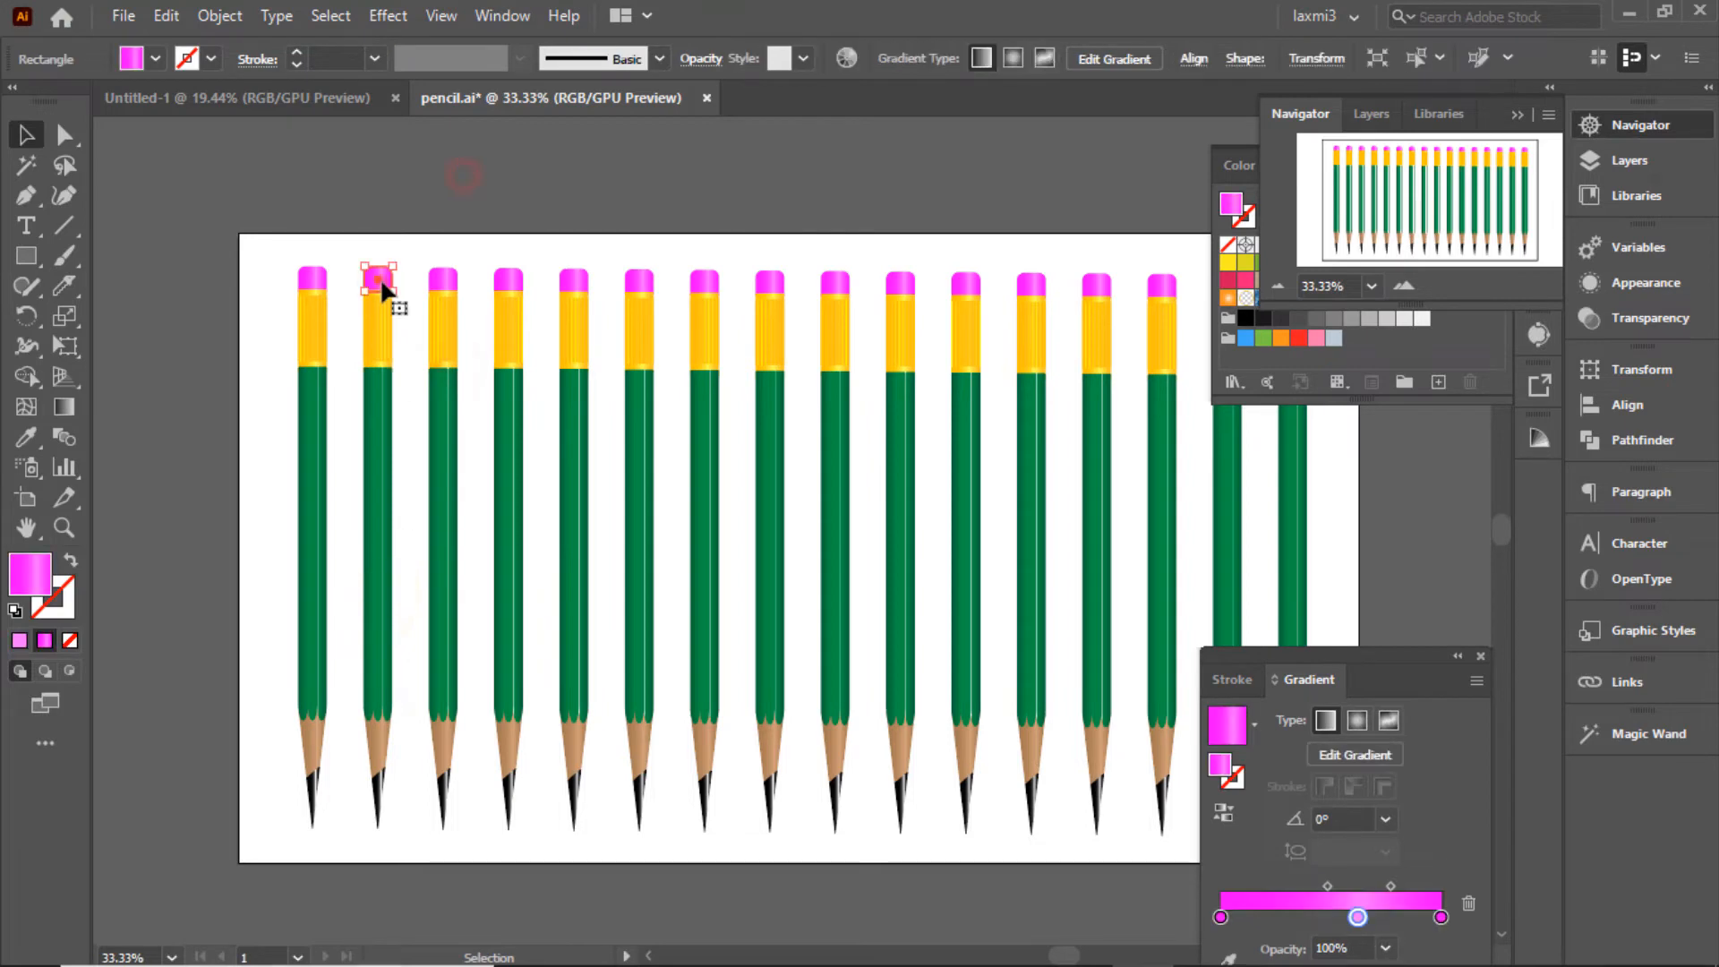
{"action": "left_click", "coordinate": [1254, 724]}
{"action": "left_click", "coordinate": [1385, 538]}
{"action": "left_click", "coordinate": [1417, 517]}
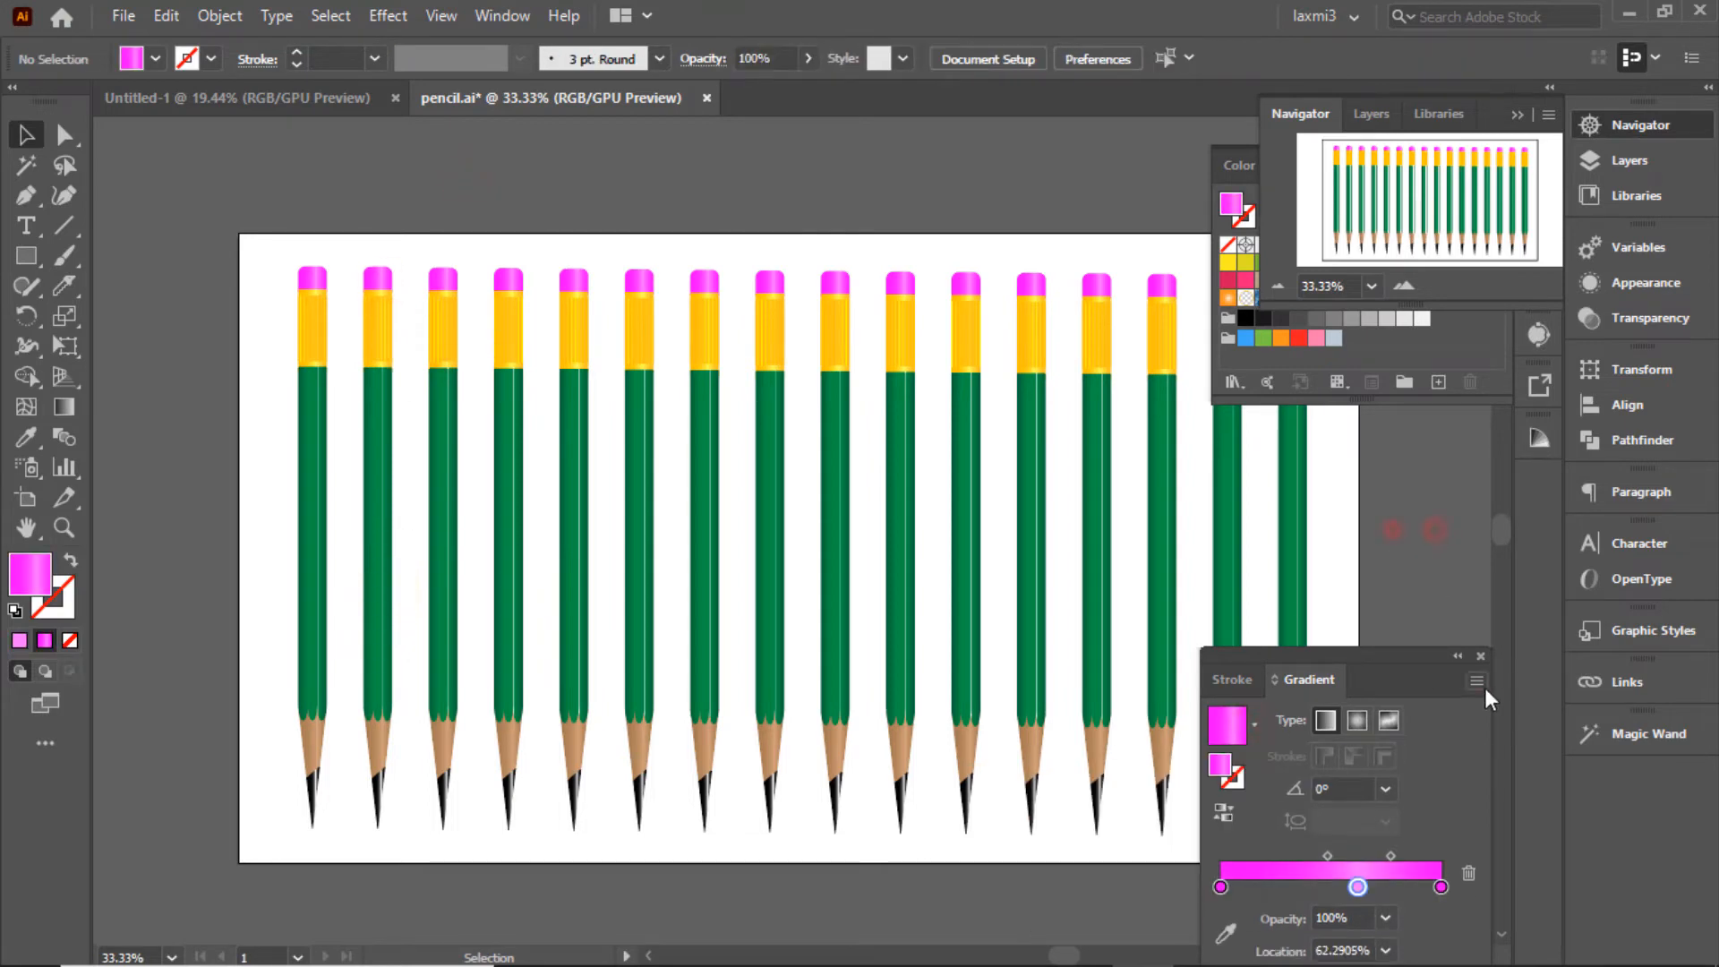
{"action": "left_click", "coordinate": [1458, 657]}
{"action": "left_click", "coordinate": [1220, 658]}
{"action": "left_click", "coordinate": [394, 528]}
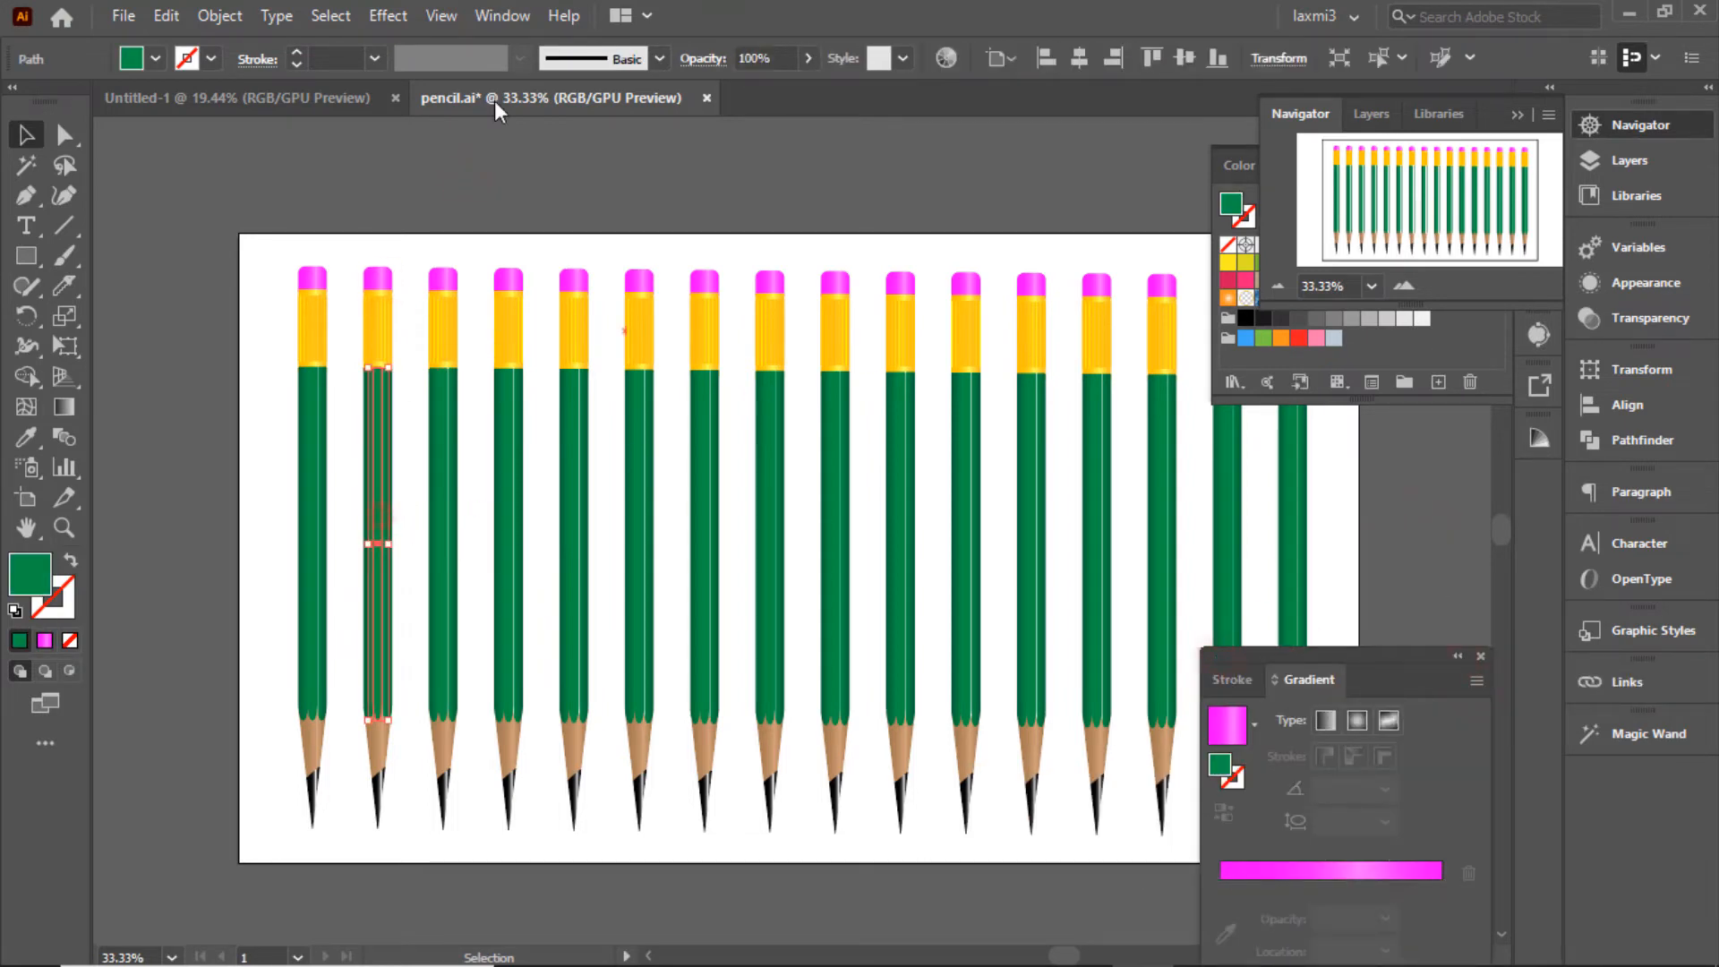
Fill the second pencil's eraser with New Gradient Swatch 1 and add two stops between the gradient's ends.
{"action": "left_click", "coordinate": [378, 280]}
{"action": "left_click", "coordinate": [1254, 724]}
{"action": "left_click", "coordinate": [1120, 822]}
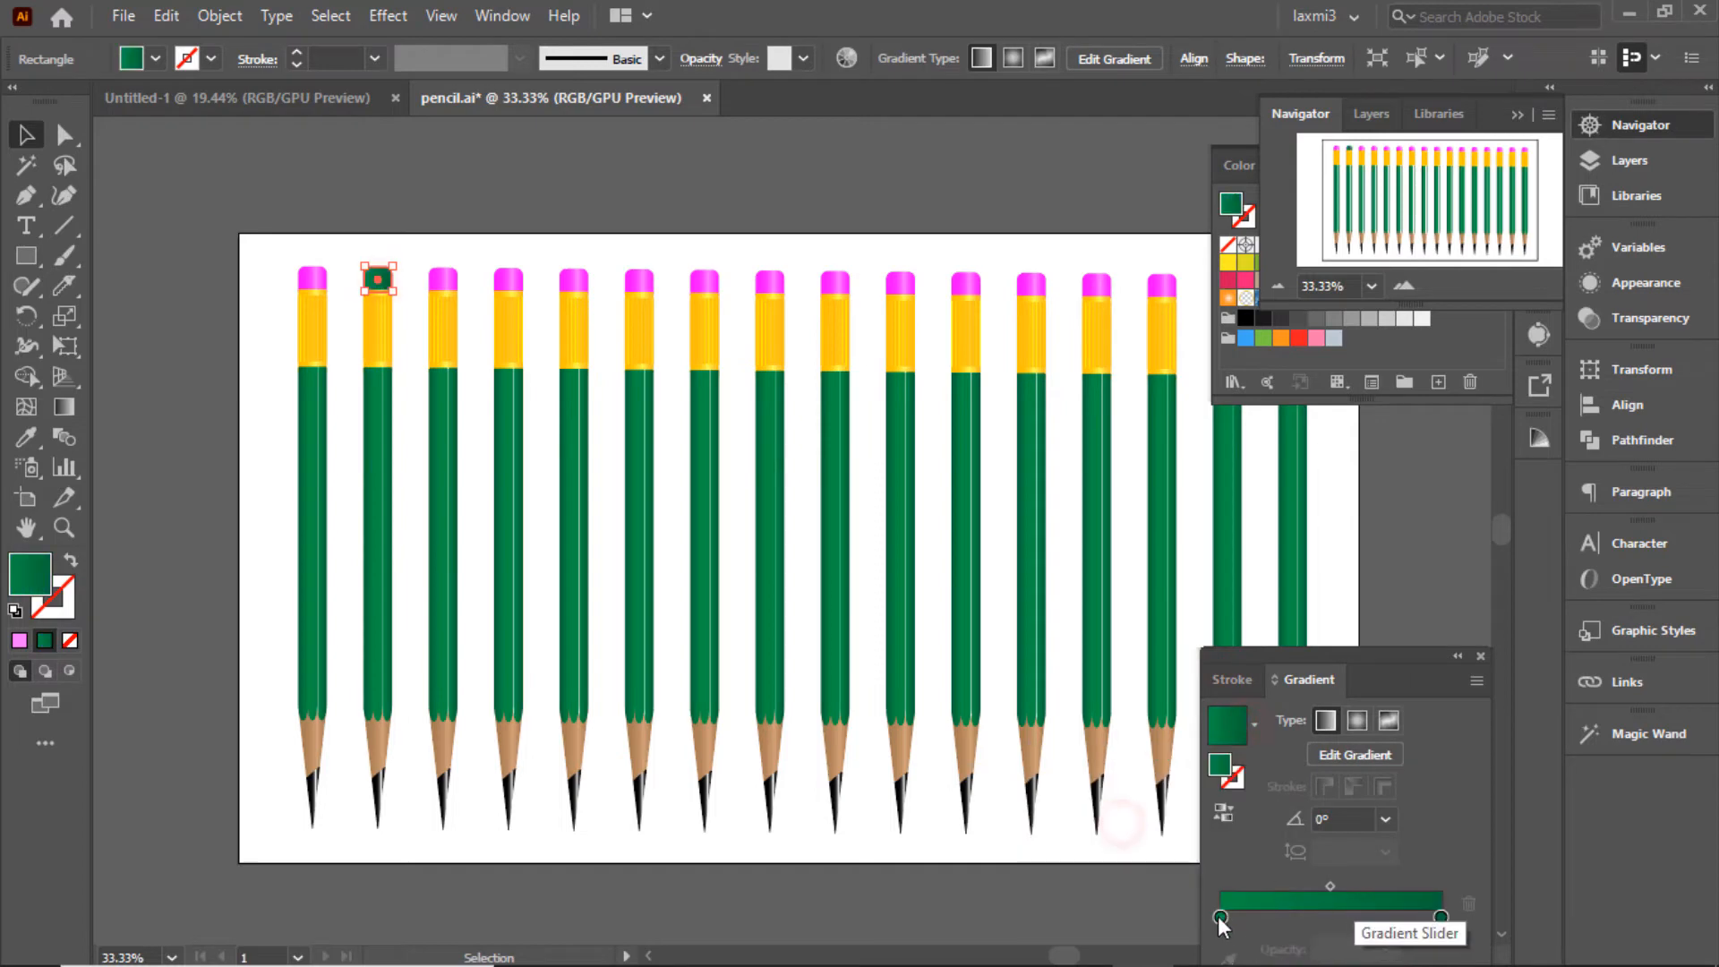
{"action": "left_click", "coordinate": [1373, 918]}
{"action": "left_click", "coordinate": [1280, 917]}
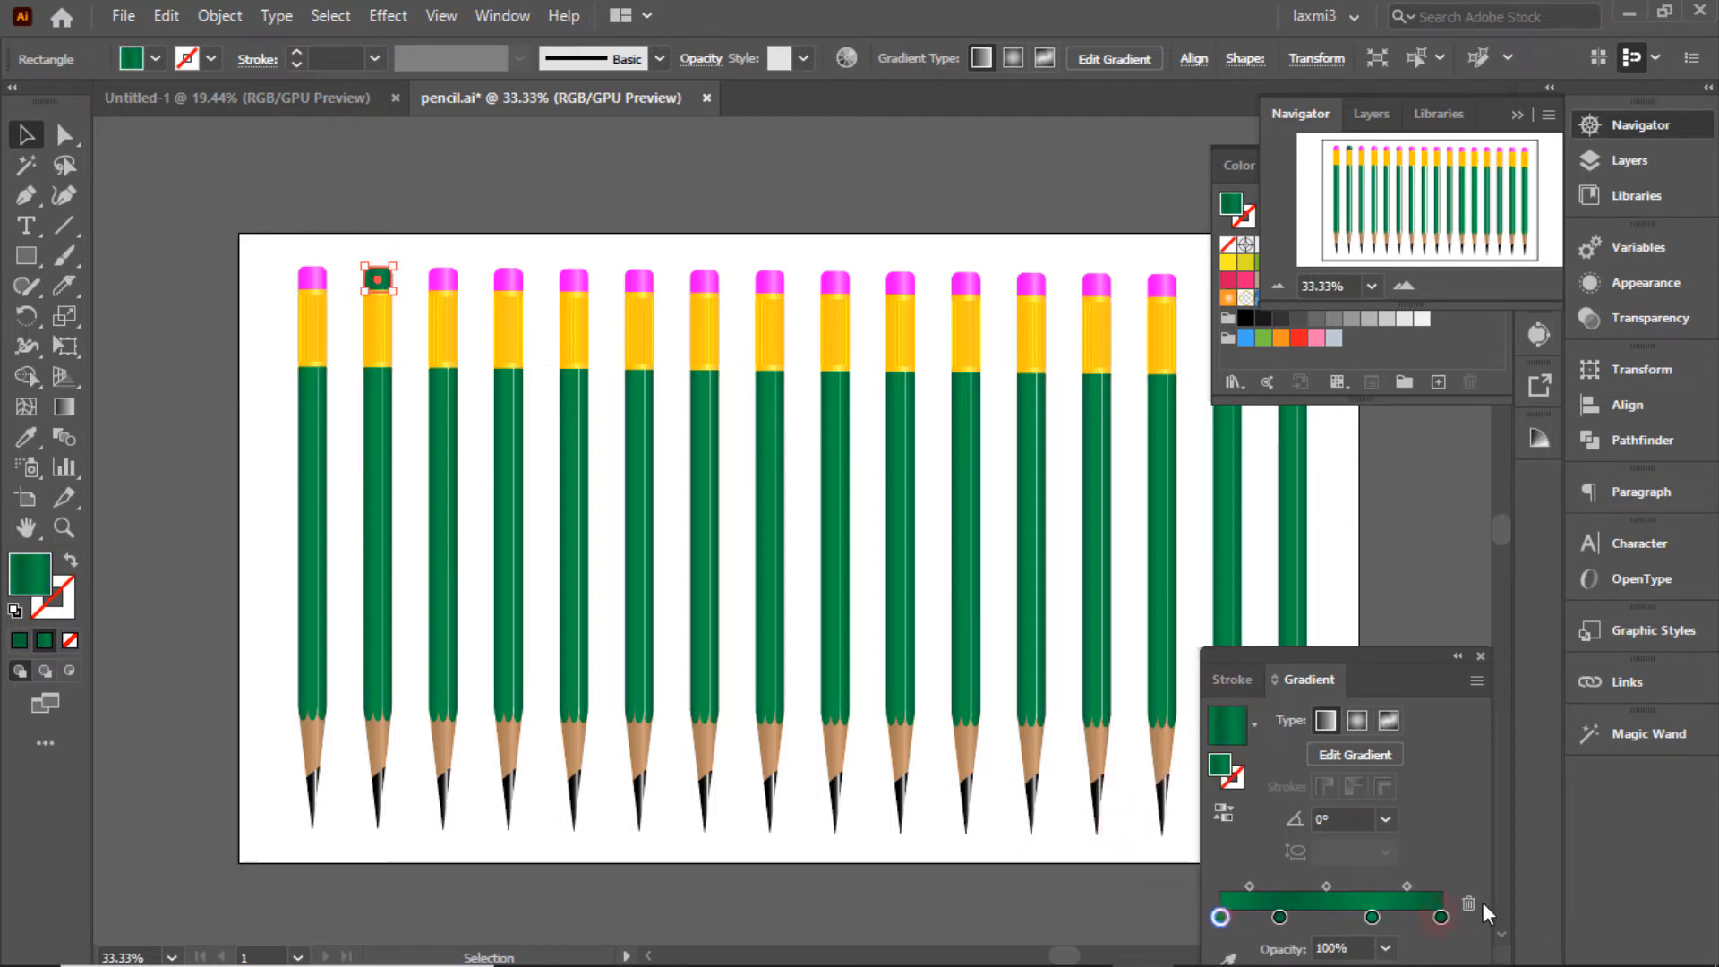
{"action": "left_click", "coordinate": [411, 464]}
Set the middle and right gradient stops of the second pencil's right body strip to magenta.
{"action": "left_click", "coordinate": [394, 475]}
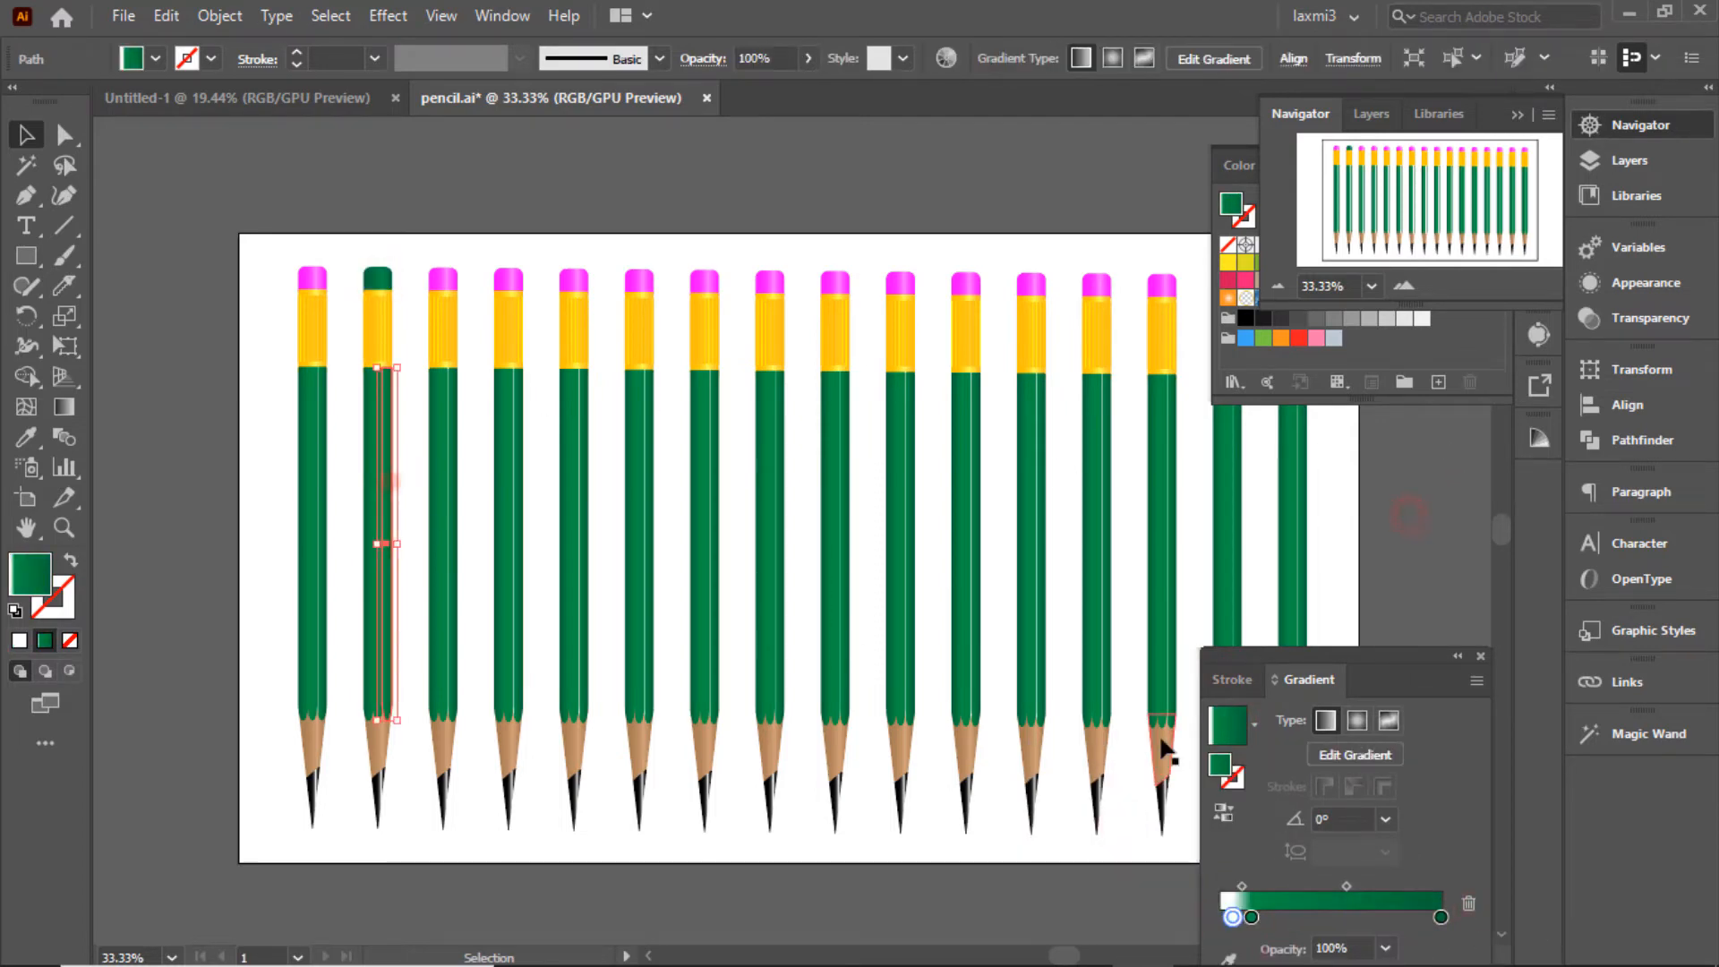
{"action": "left_click", "coordinate": [1254, 724]}
{"action": "left_click", "coordinate": [1440, 917]}
{"action": "double_click", "coordinate": [1441, 917]}
{"action": "left_click", "coordinate": [1277, 637]}
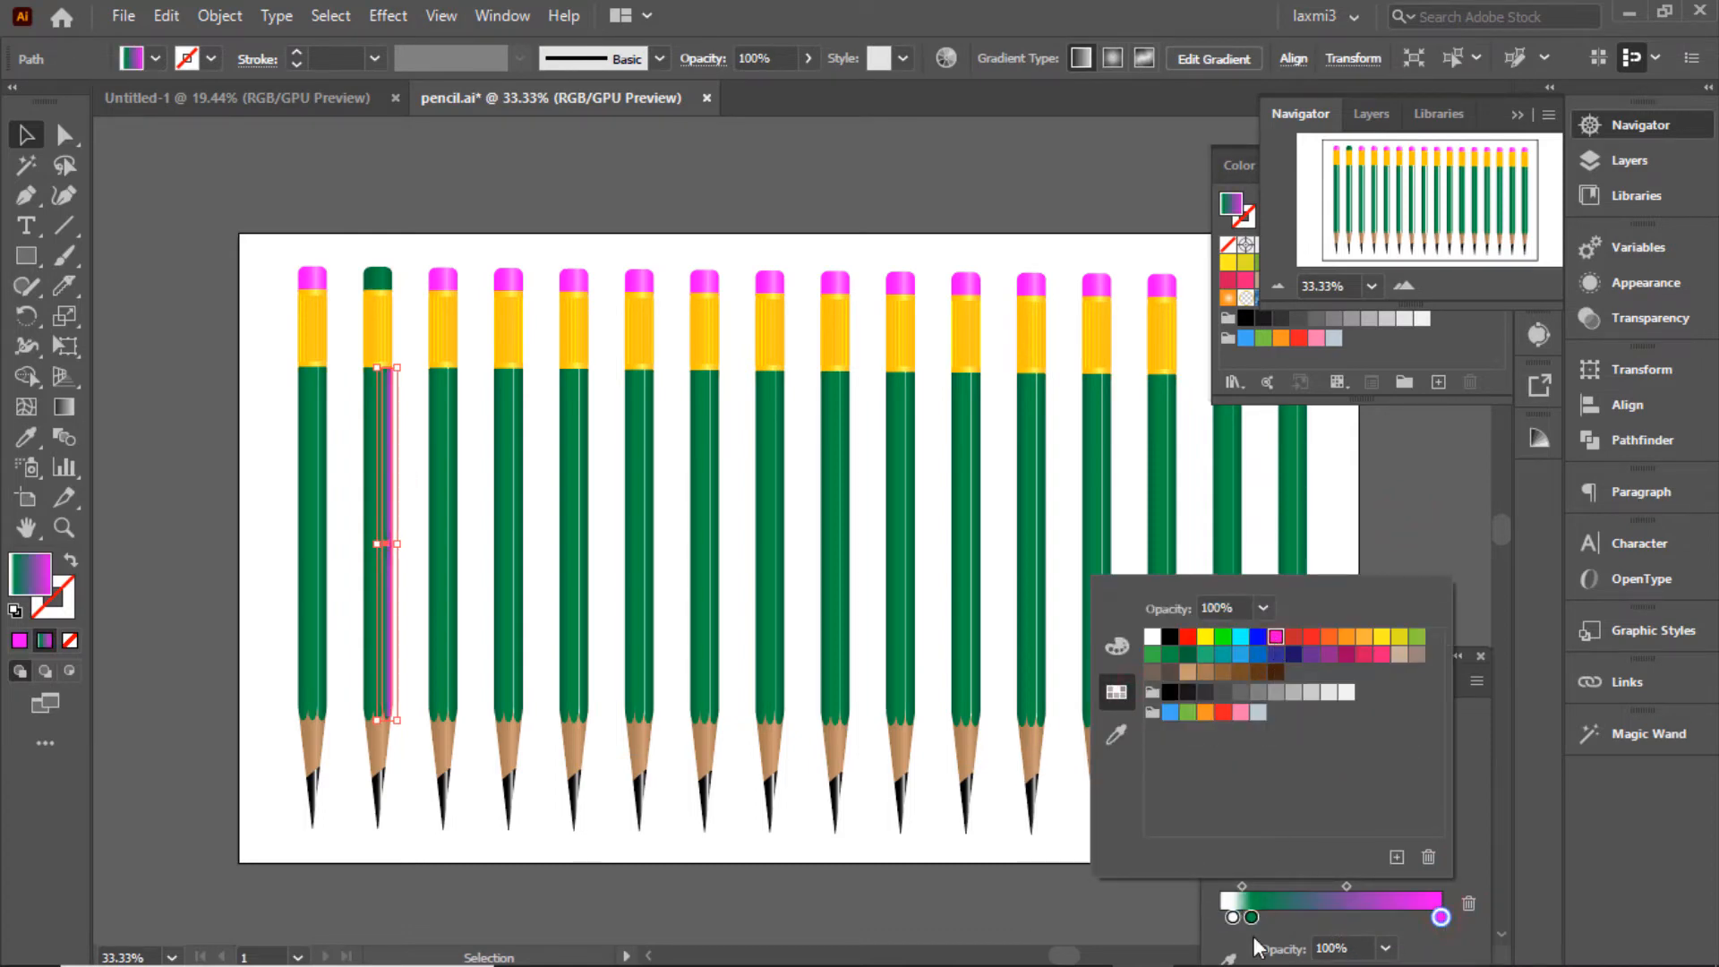
{"action": "double_click", "coordinate": [1252, 917]}
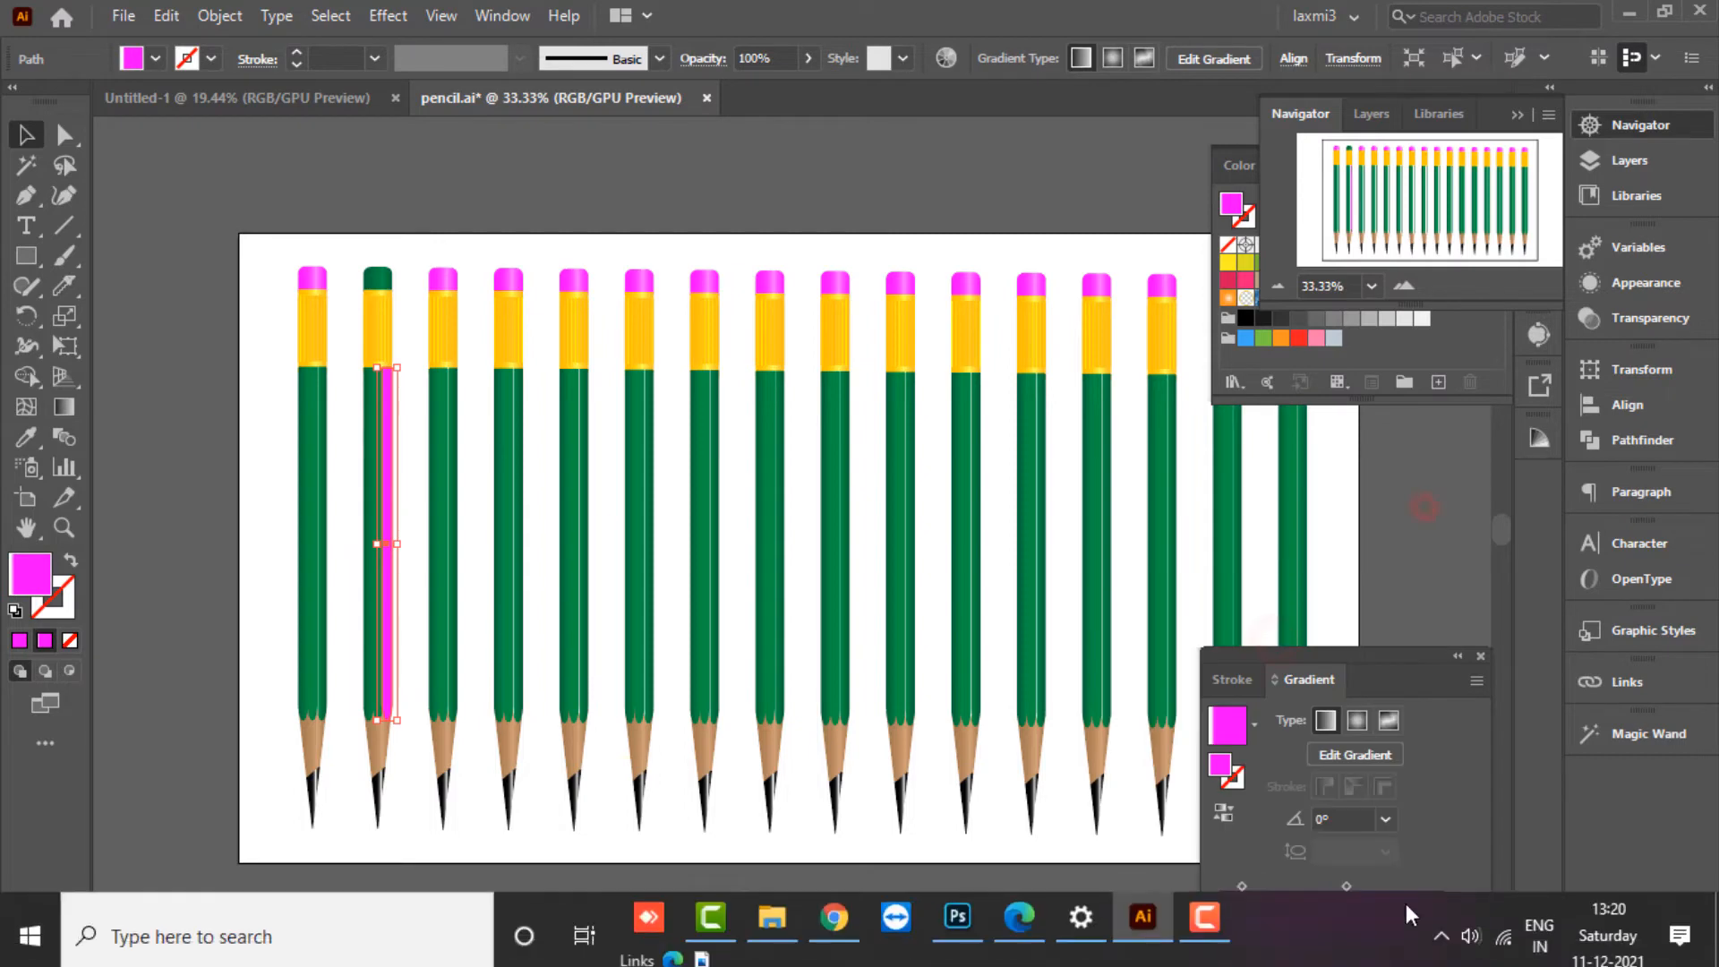
Set the right gradient stop of the selected body strip to a reddish pink swatch.
{"action": "left_click", "coordinate": [1441, 917]}
{"action": "double_click", "coordinate": [1441, 917]}
{"action": "left_click", "coordinate": [1364, 656]}
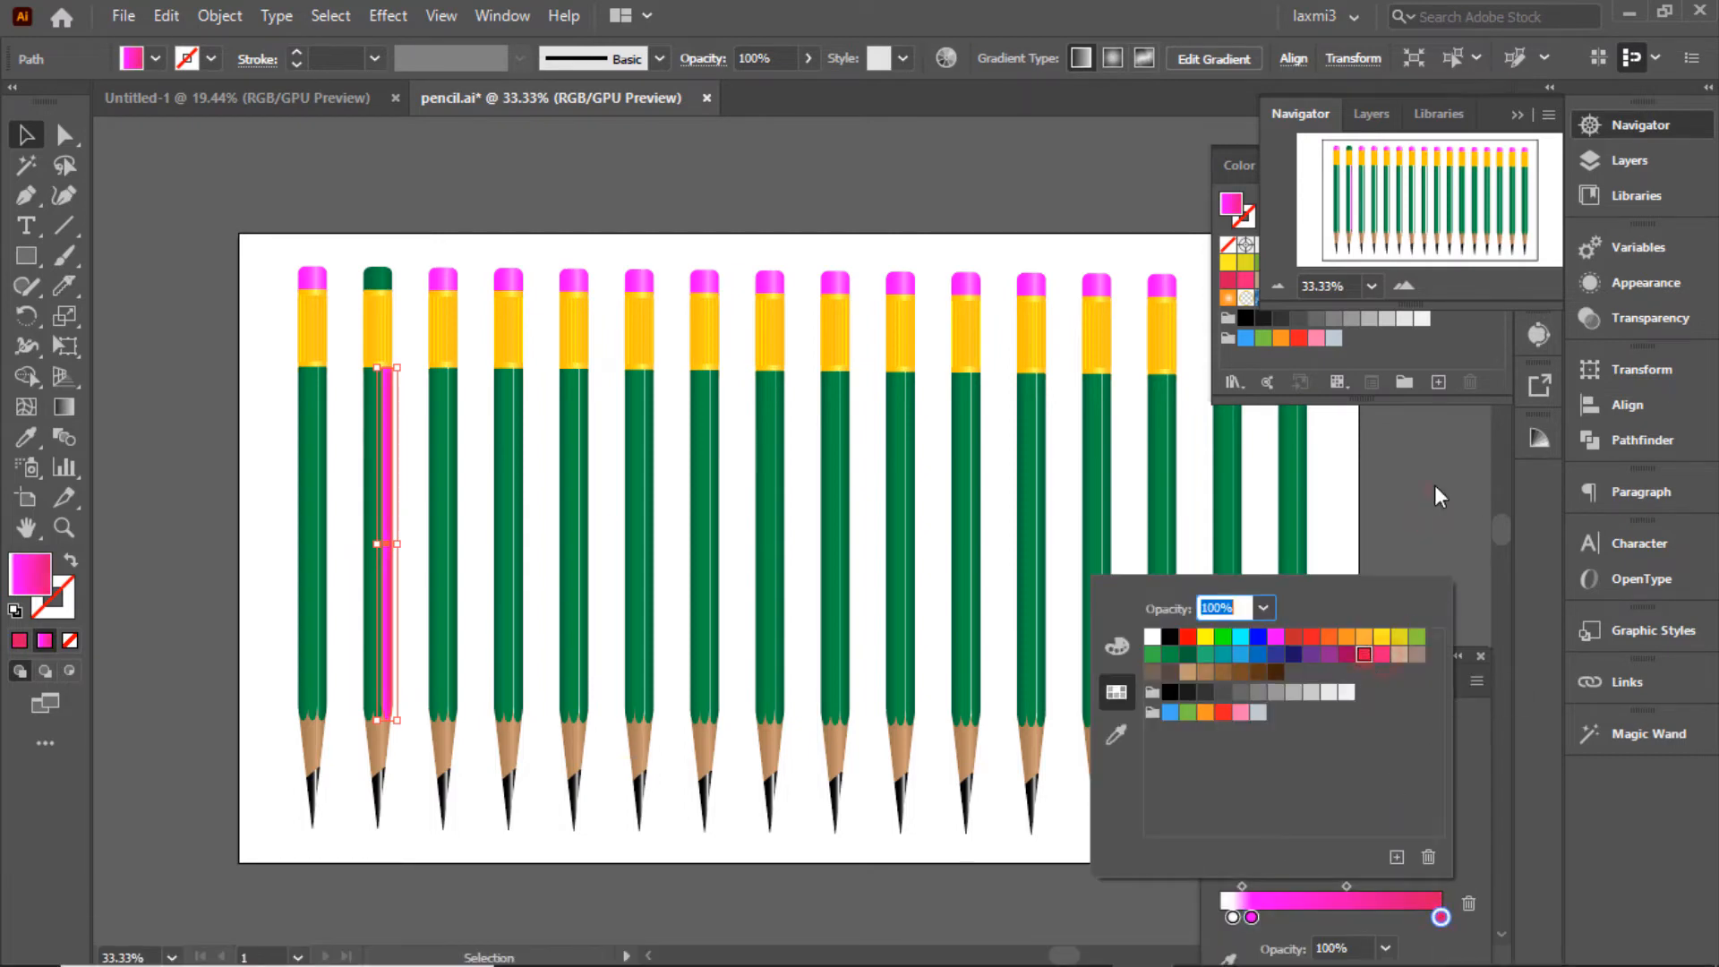
{"action": "left_click", "coordinate": [1435, 486]}
Save the right strip's pink gradient as a new swatch and apply it to the second pencil's left body strip.
{"action": "left_click", "coordinate": [370, 576]}
{"action": "left_click", "coordinate": [392, 587]}
{"action": "left_click", "coordinate": [1255, 726]}
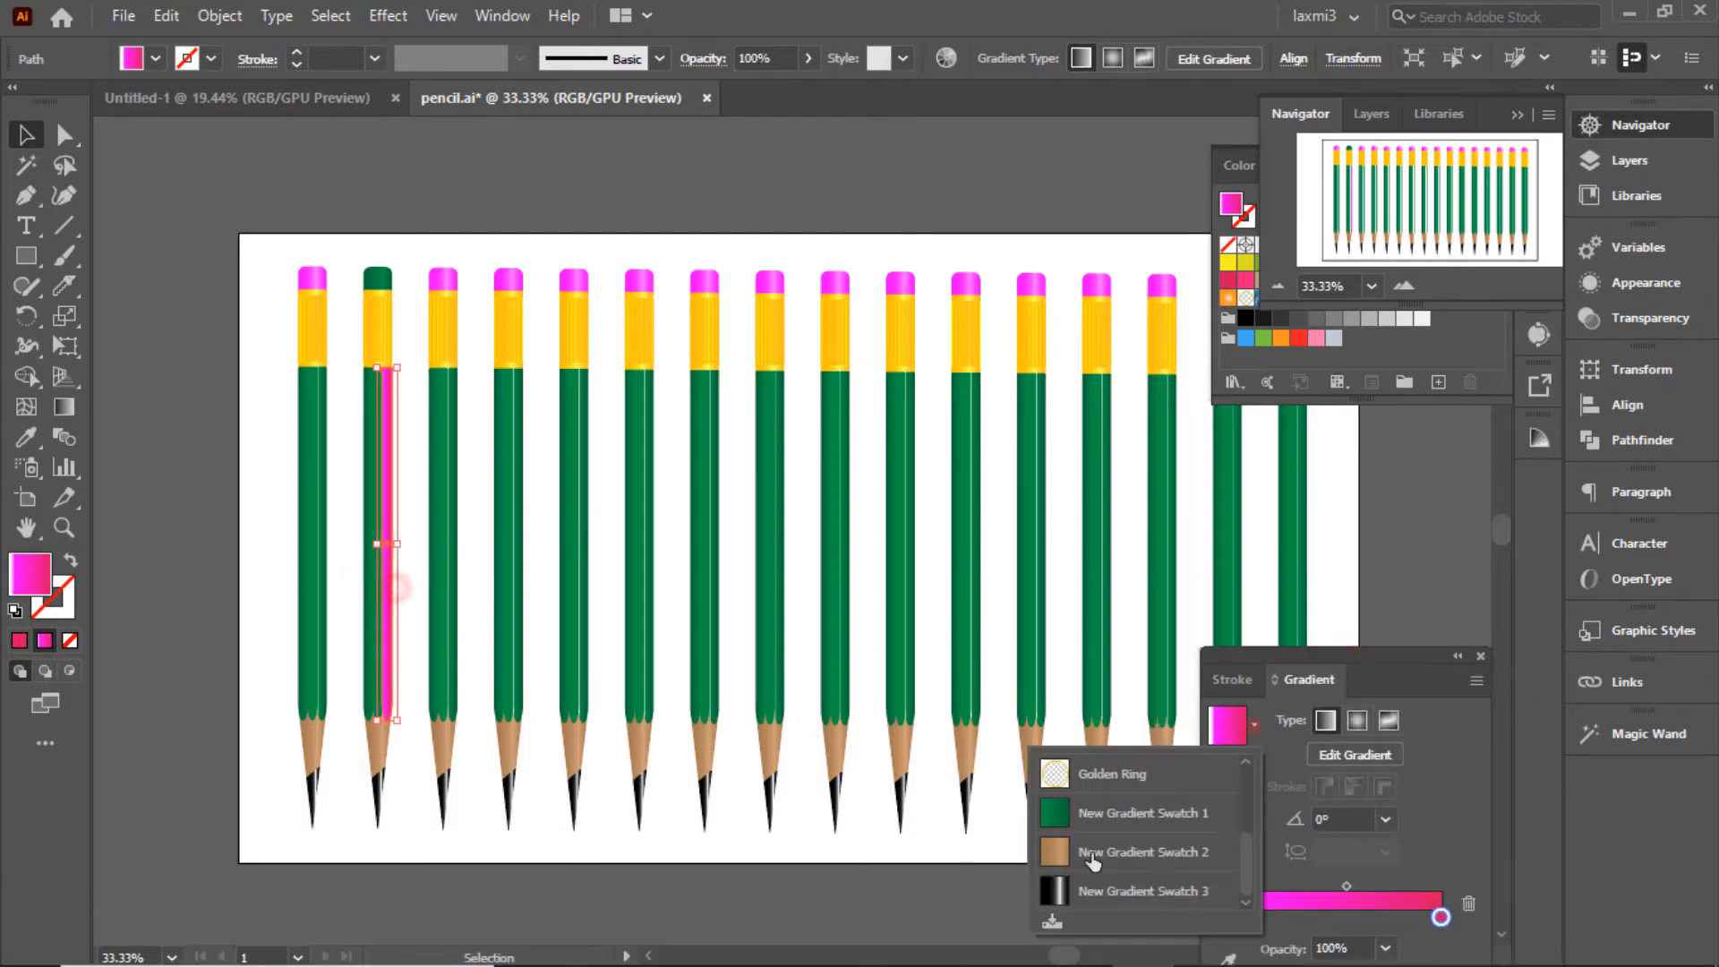
{"action": "left_click", "coordinate": [1060, 917]}
{"action": "left_click", "coordinate": [371, 602]}
{"action": "left_click", "coordinate": [1256, 724]}
{"action": "left_click", "coordinate": [1094, 893]}
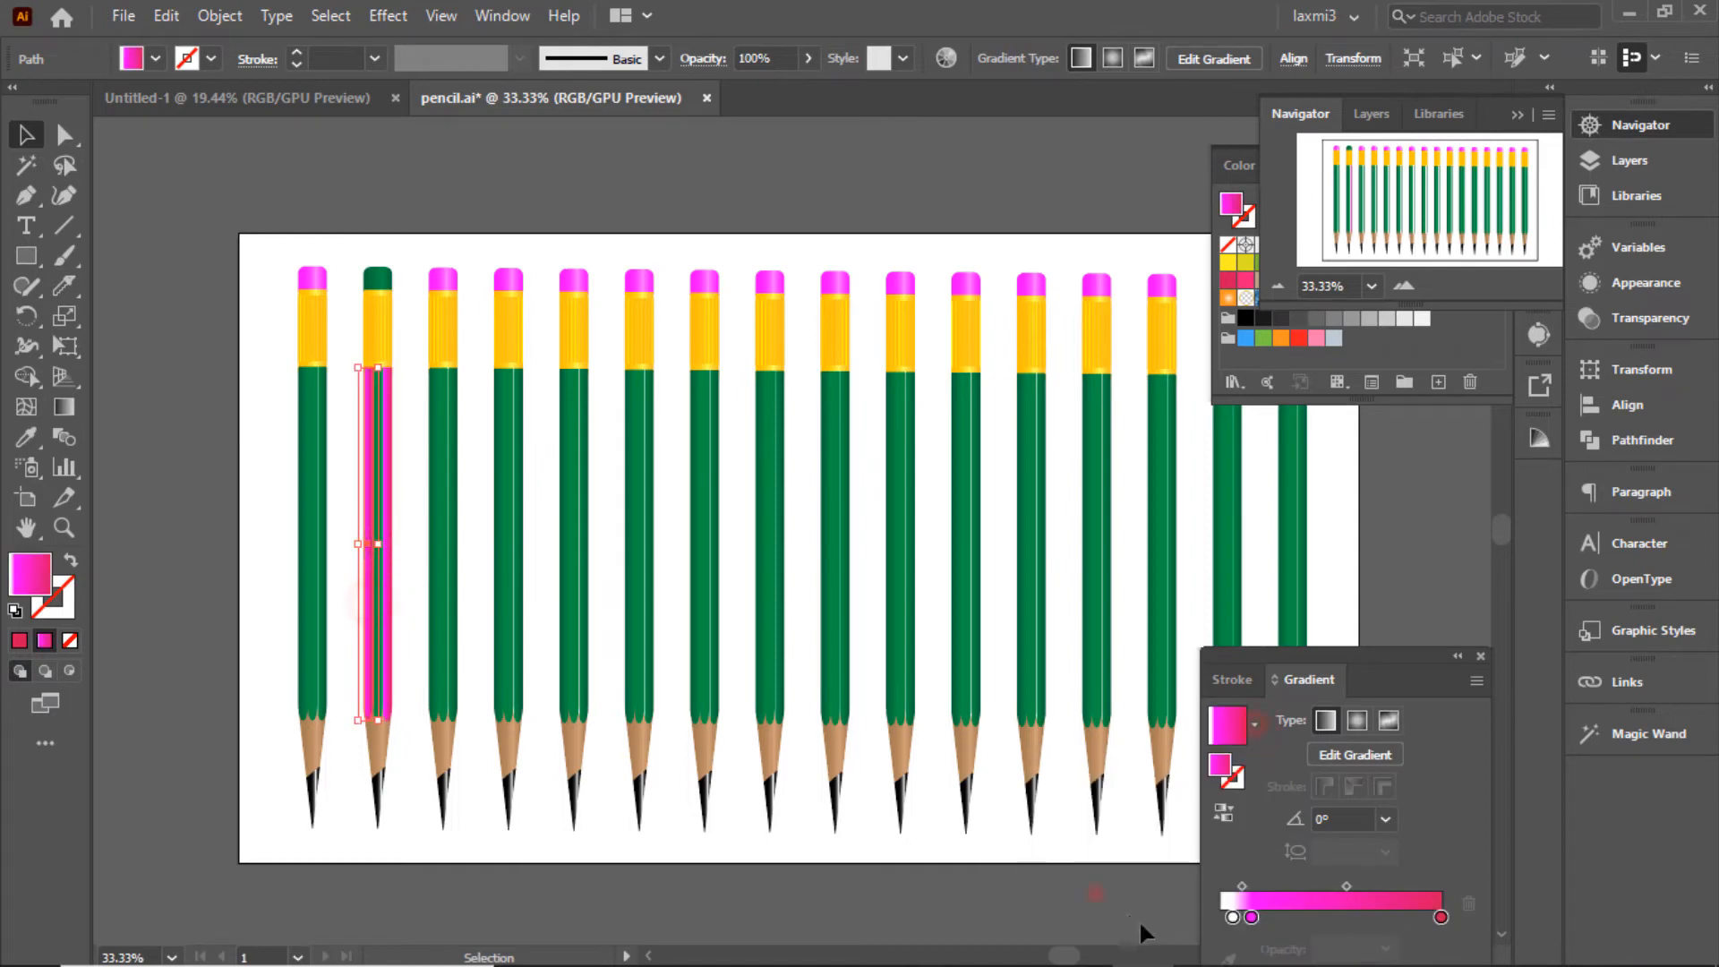
Fill the second pencil's centre body strip with New Gradient Swatch 4 and remove the gradient's white stop.
{"action": "left_click", "coordinate": [1438, 528]}
{"action": "left_click", "coordinate": [375, 587]}
{"action": "left_click", "coordinate": [1412, 564]}
{"action": "left_click", "coordinate": [378, 641]}
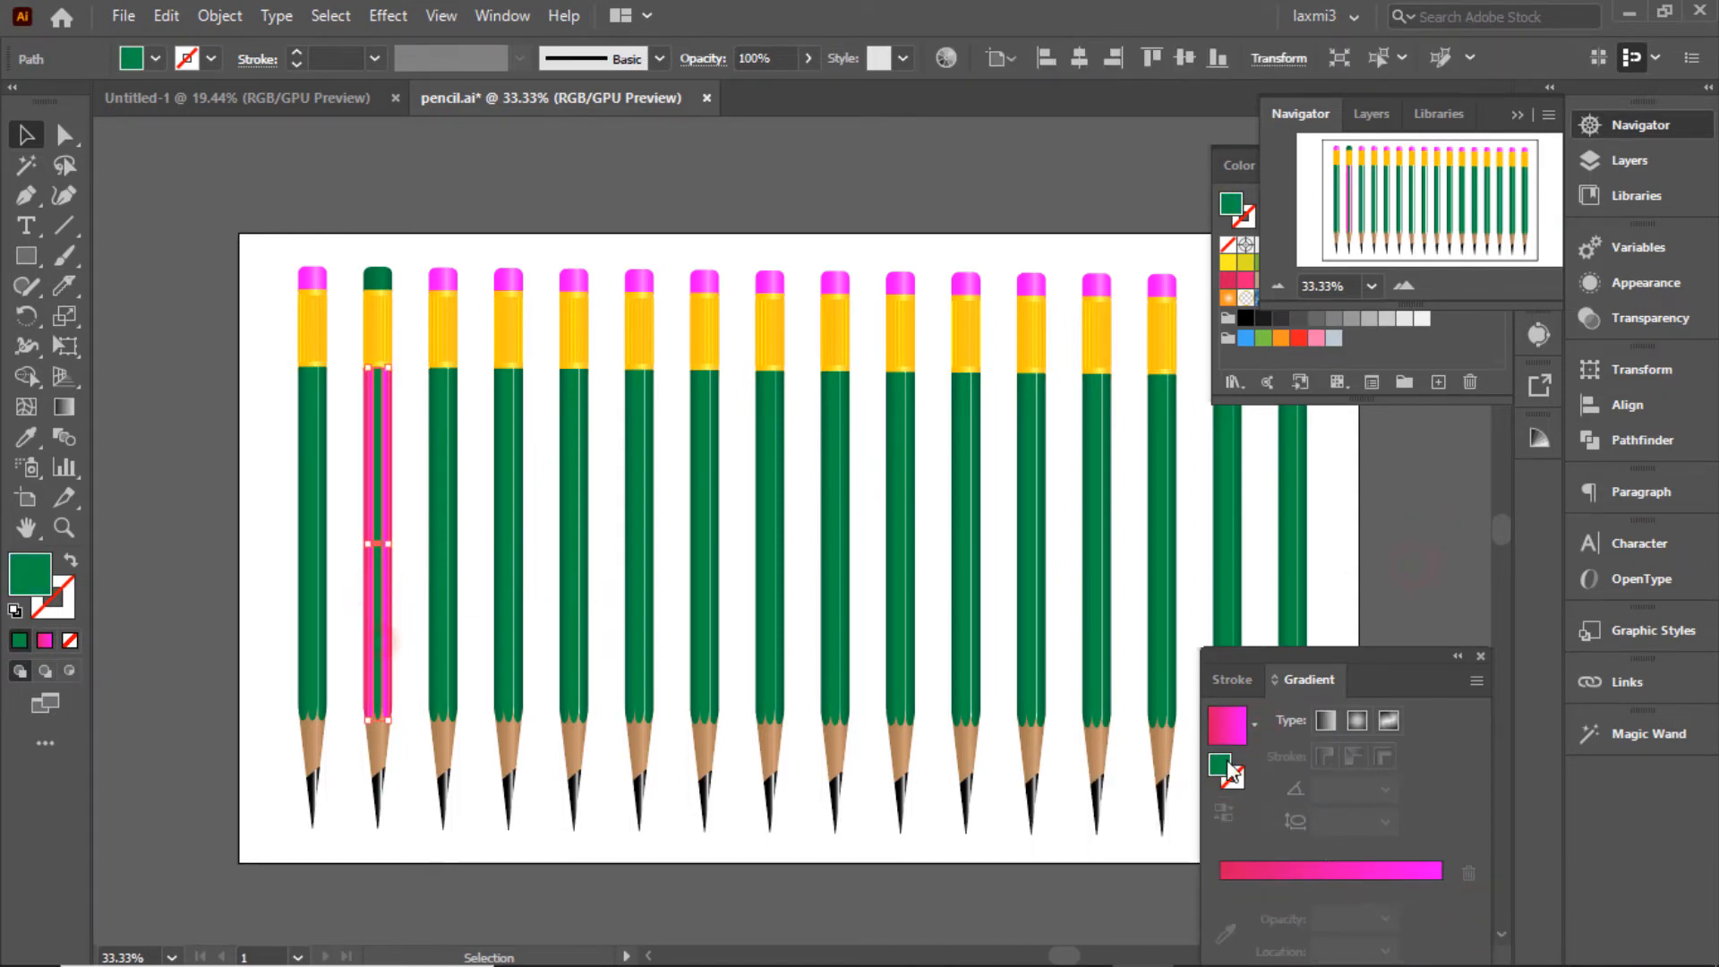
{"action": "left_click", "coordinate": [387, 211]}
{"action": "left_click", "coordinate": [380, 718]}
{"action": "left_click", "coordinate": [1254, 724]}
{"action": "left_click", "coordinate": [1094, 891]}
{"action": "left_click", "coordinate": [1233, 917]}
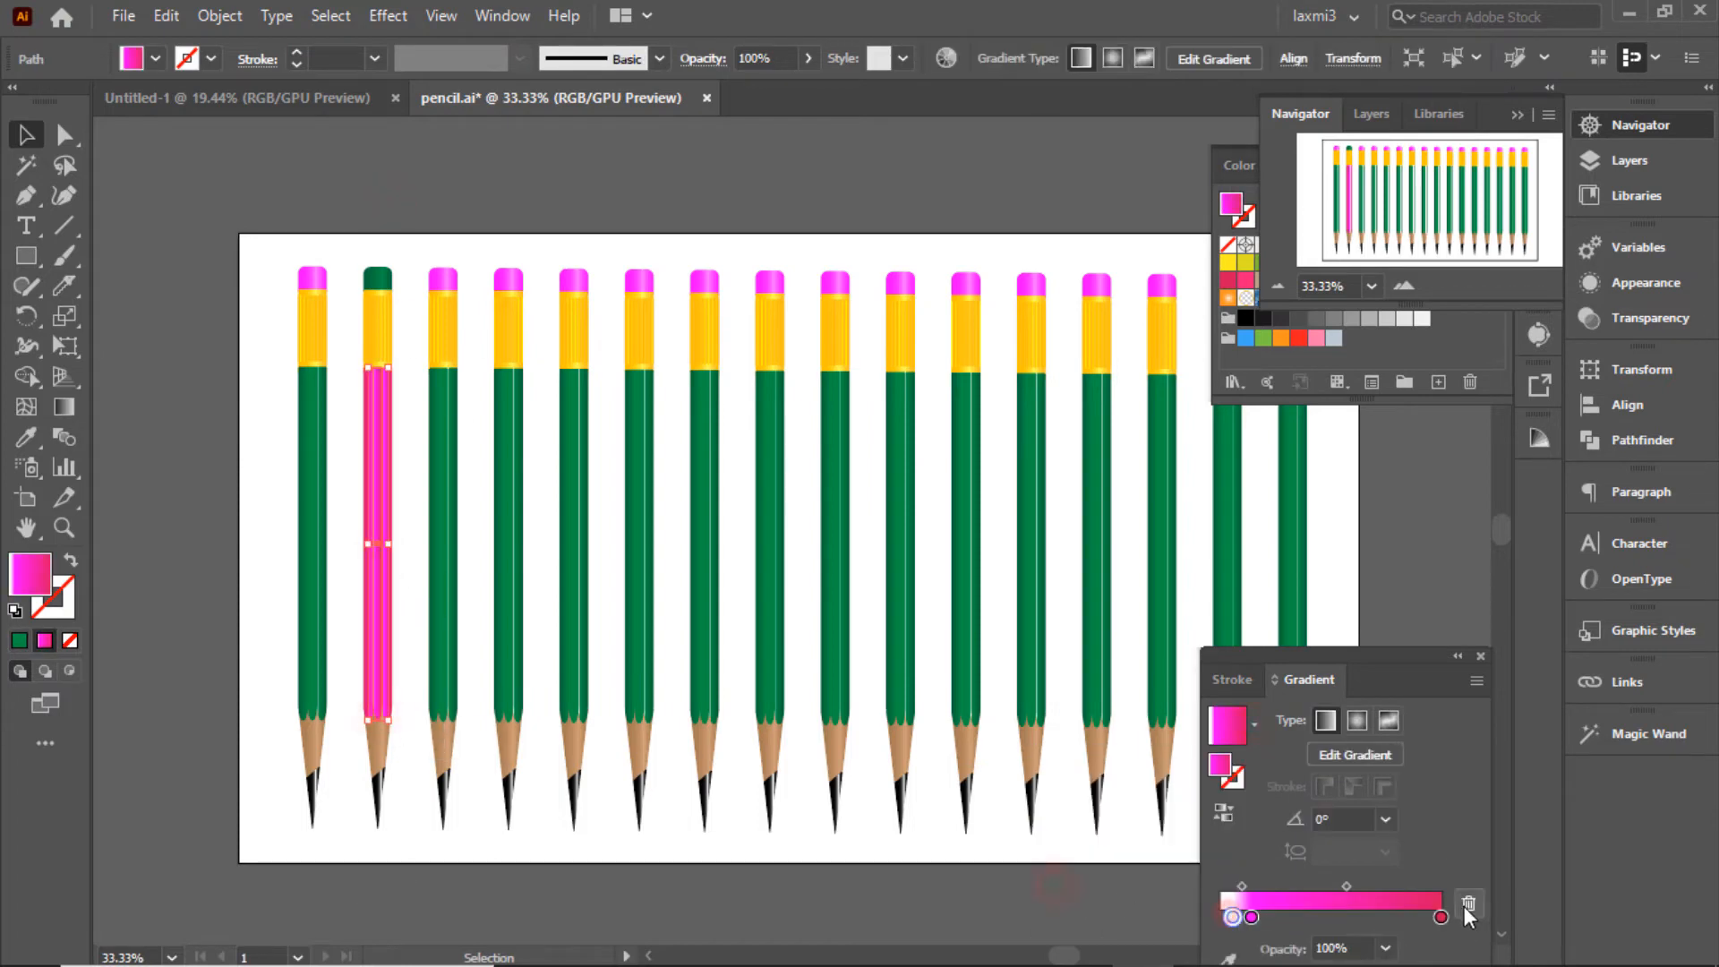
Set the centre strip's right gradient stop to magenta and move the right strip's magenta stop to about 37%.
{"action": "double_click", "coordinate": [1442, 917]}
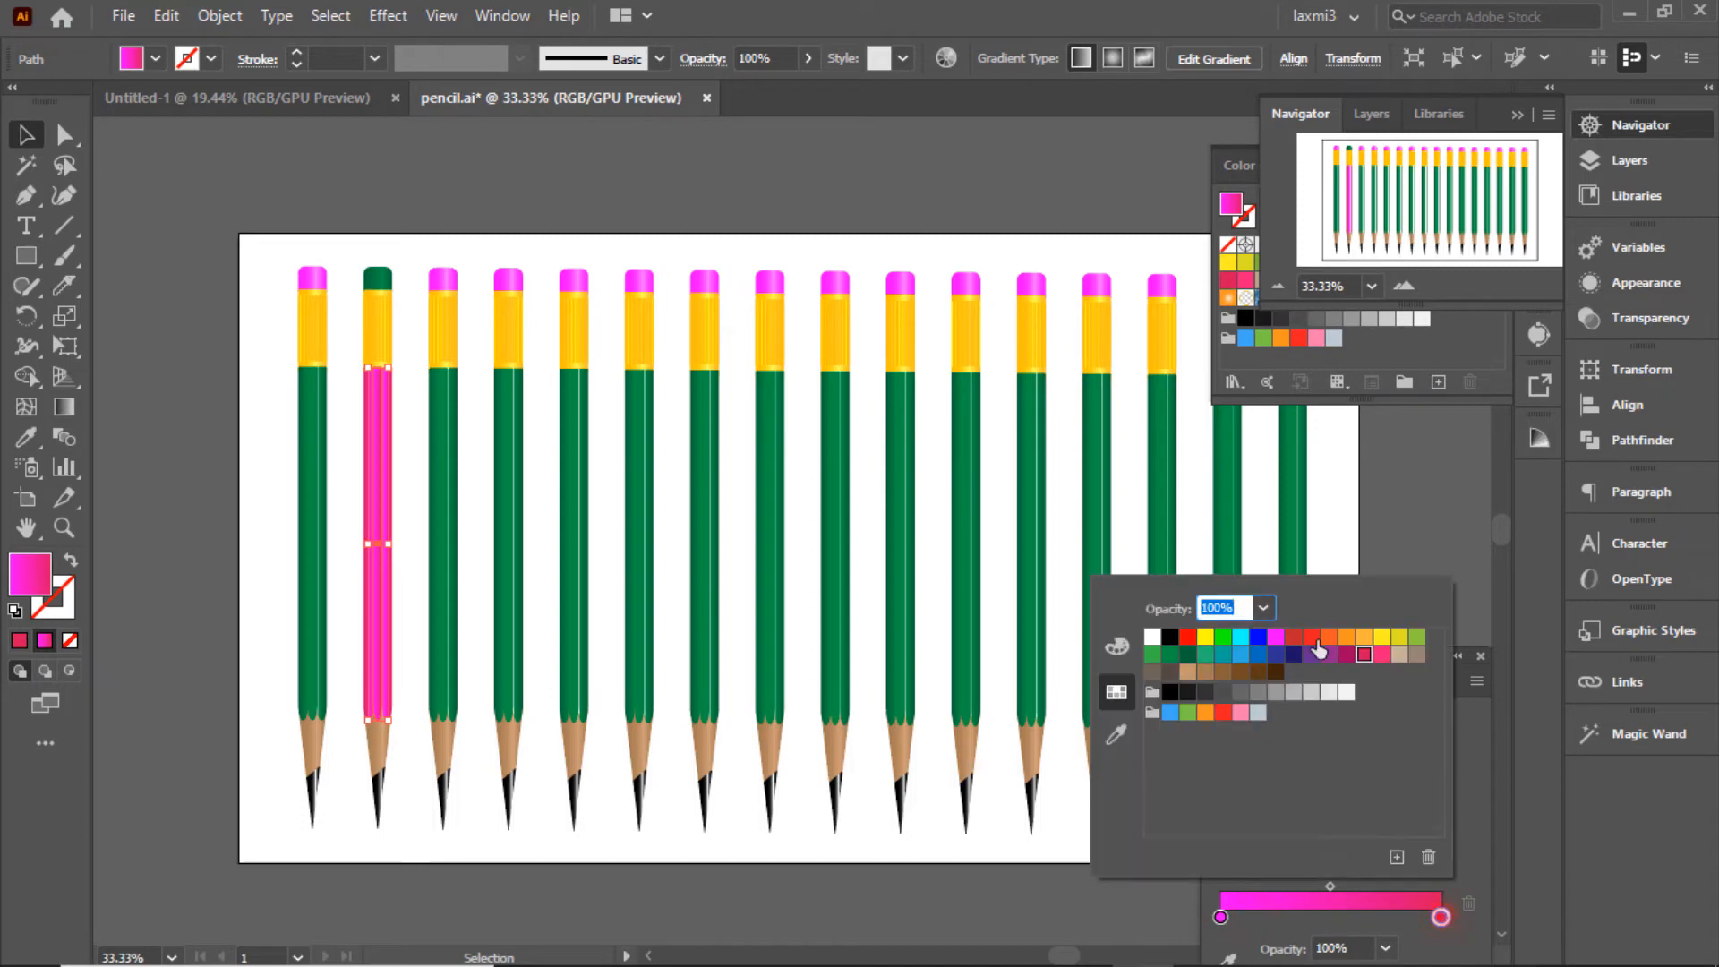
{"action": "left_click", "coordinate": [1276, 638]}
{"action": "left_click", "coordinate": [1441, 571]}
{"action": "left_click", "coordinate": [1392, 492]}
{"action": "left_click", "coordinate": [391, 632]}
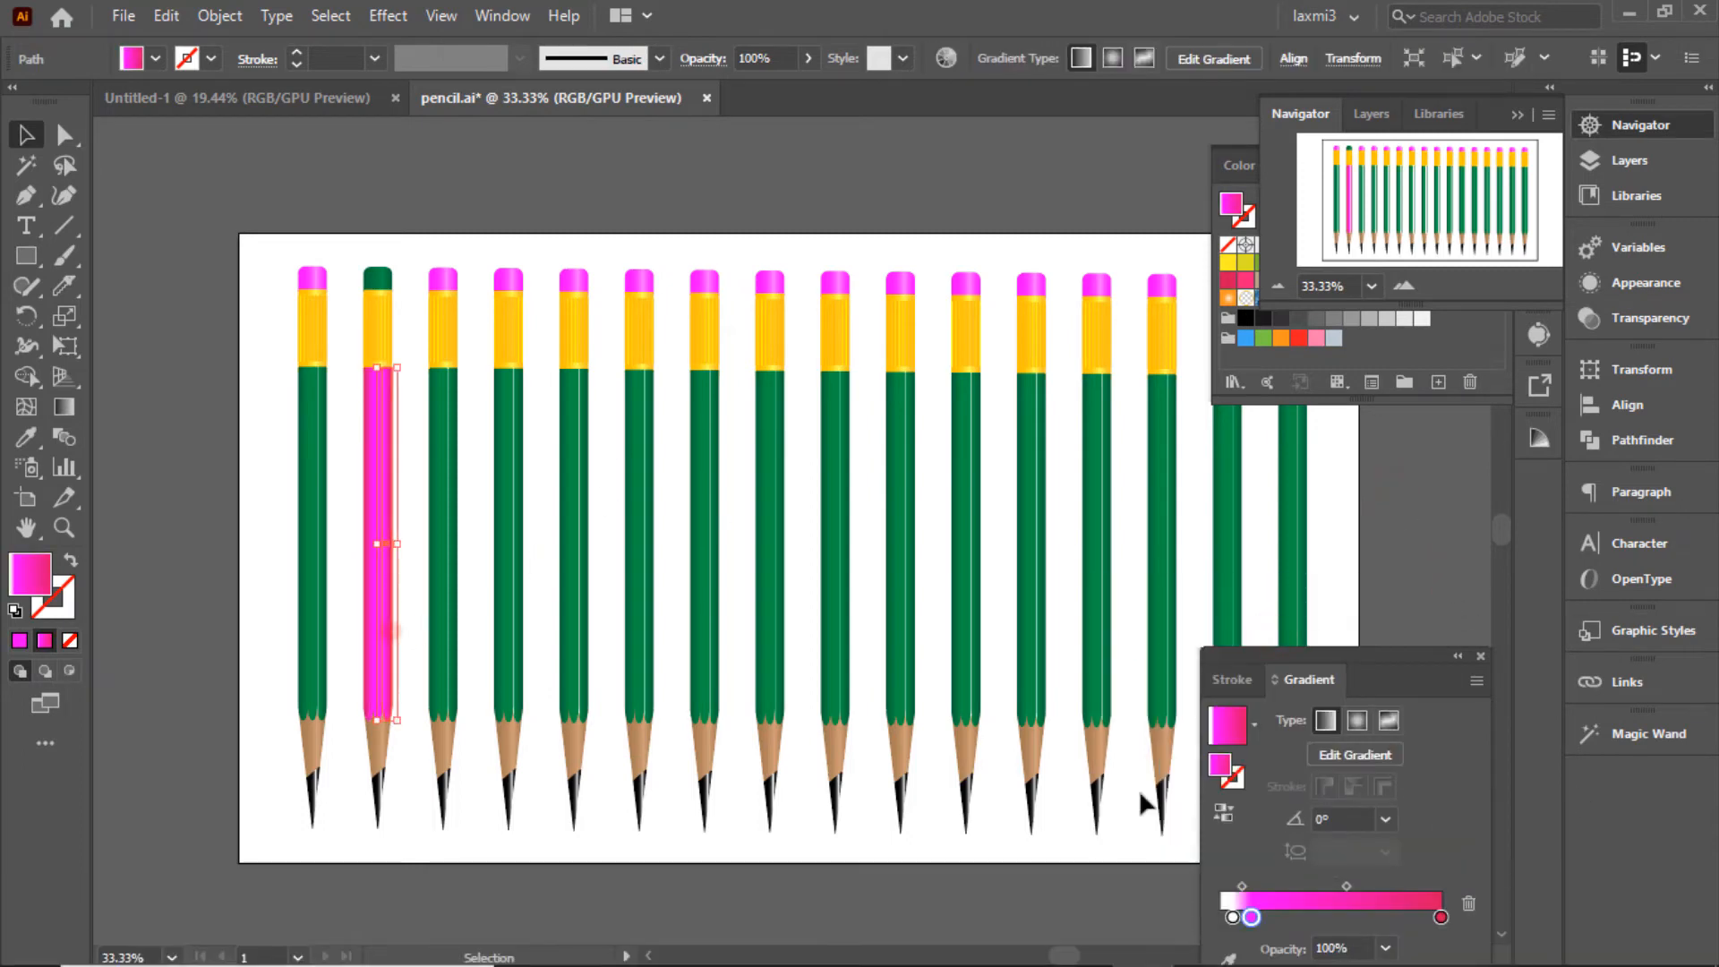
{"action": "left_click", "coordinate": [1417, 535]}
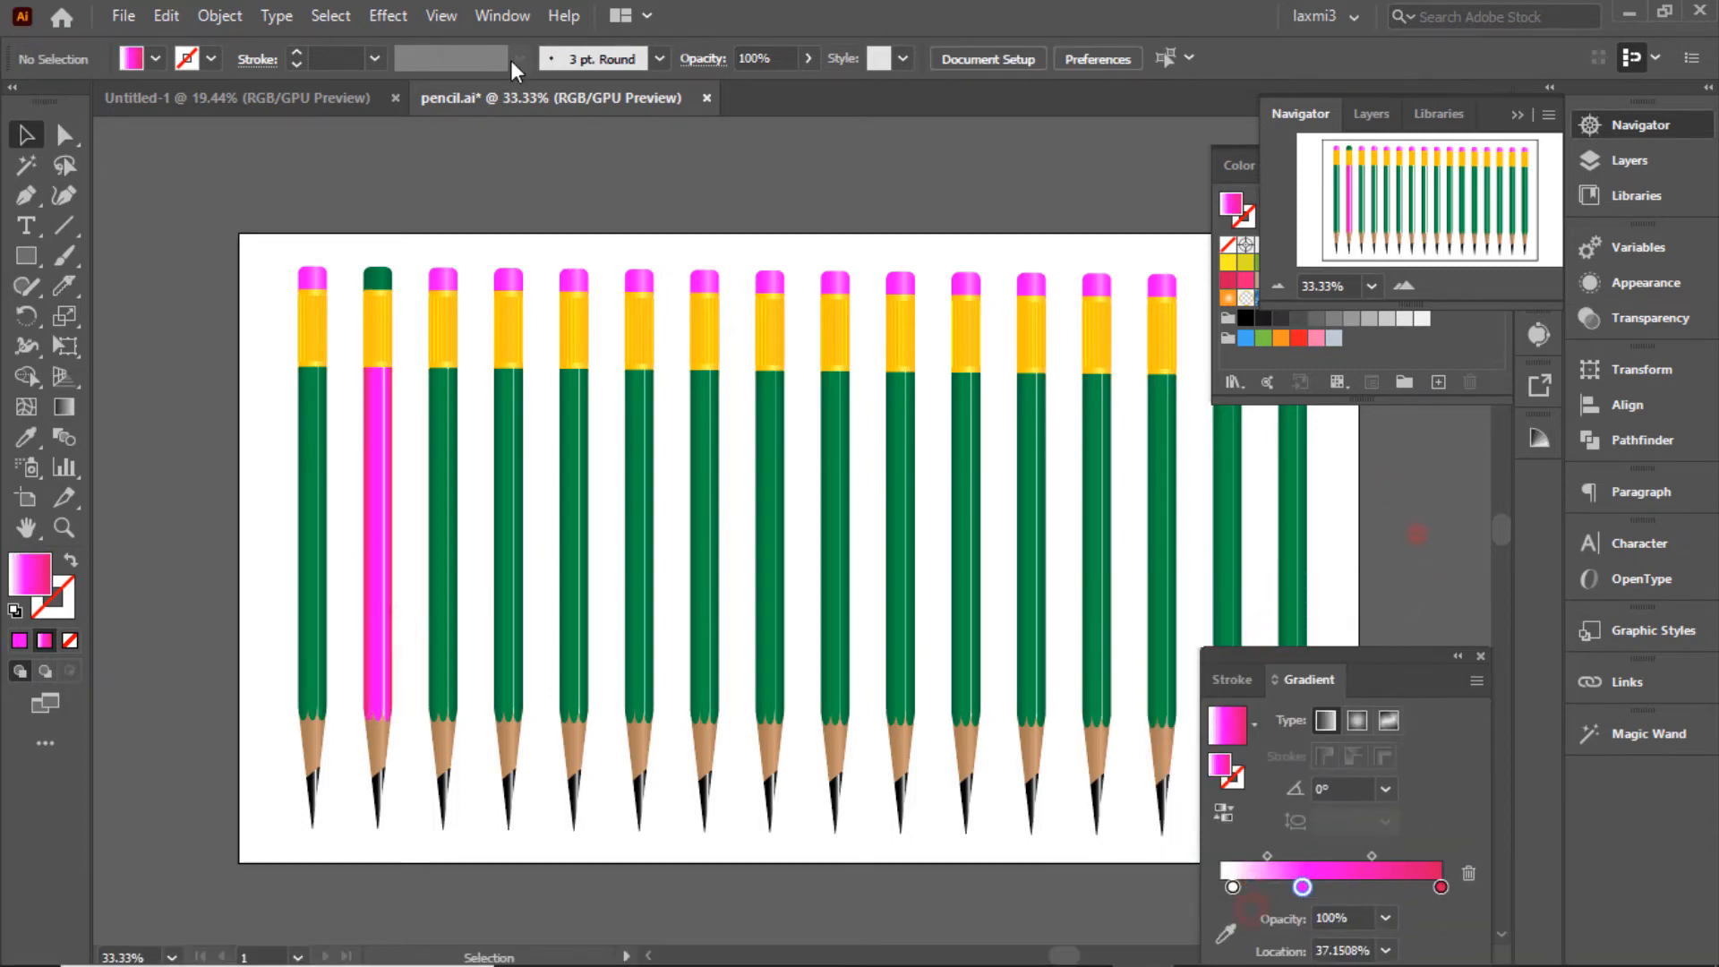
Ungroup the fourth pencil so that its parts can be recoloured separately.
{"action": "left_click", "coordinate": [459, 291]}
{"action": "left_click", "coordinate": [487, 199]}
{"action": "left_click", "coordinate": [455, 293]}
{"action": "left_click", "coordinate": [514, 495]}
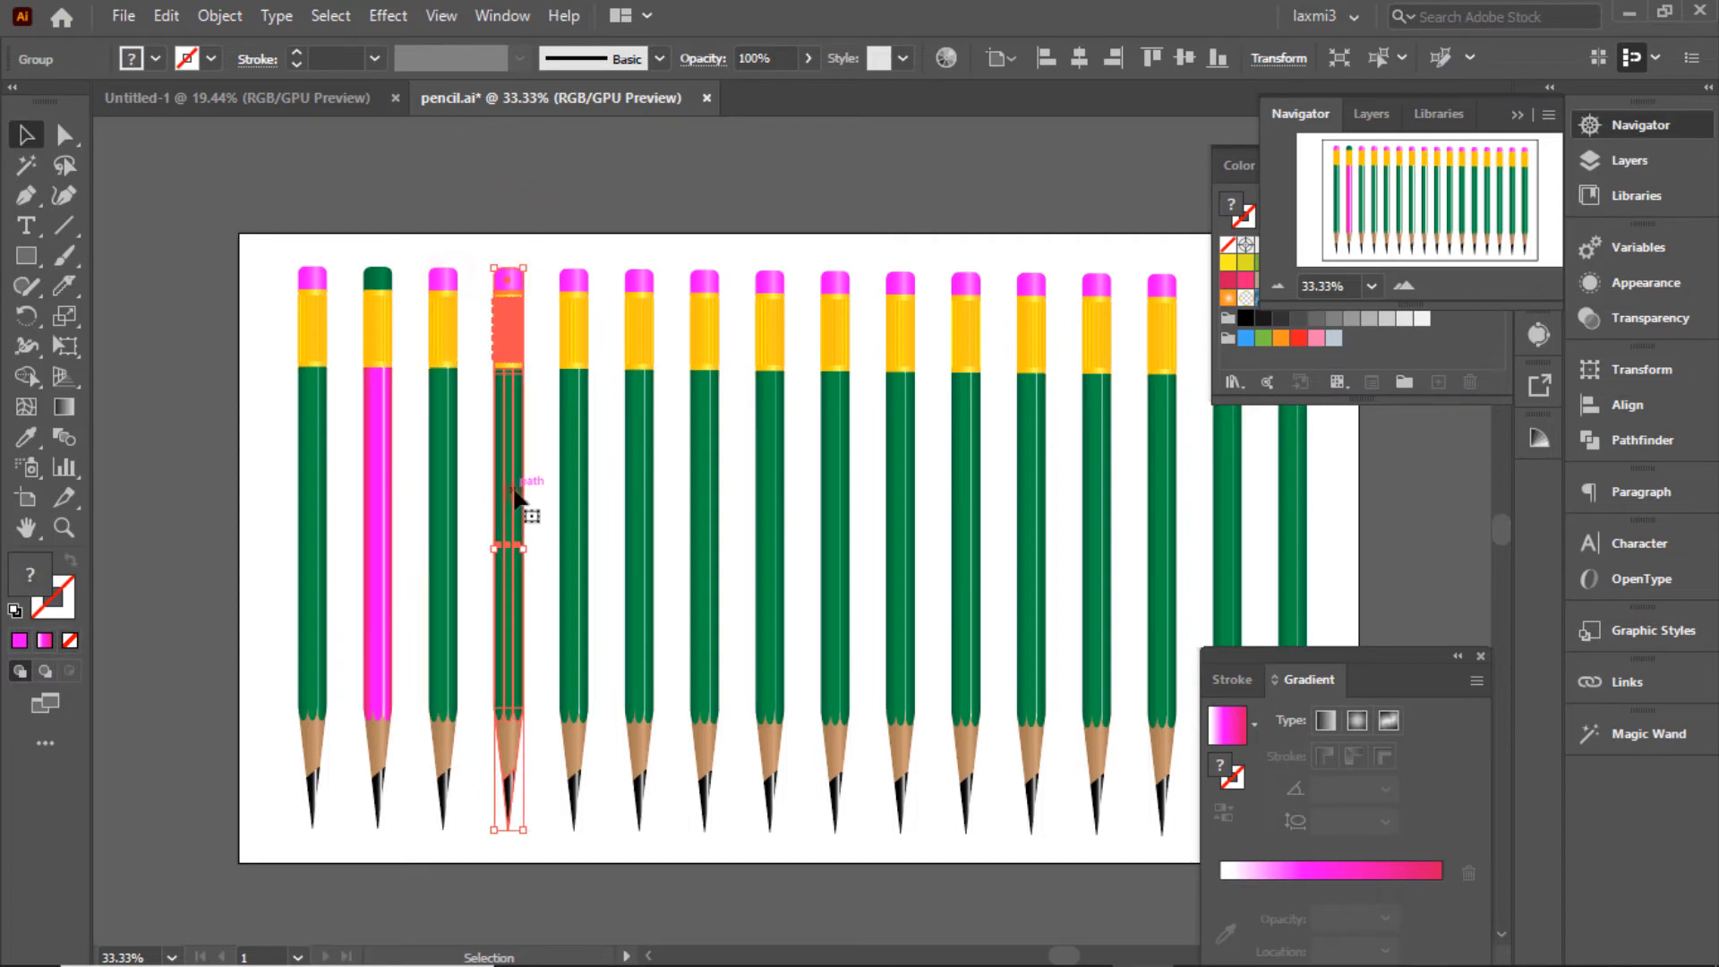
{"action": "right_click", "coordinate": [503, 295]}
{"action": "left_click", "coordinate": [582, 519]}
{"action": "left_click", "coordinate": [577, 145]}
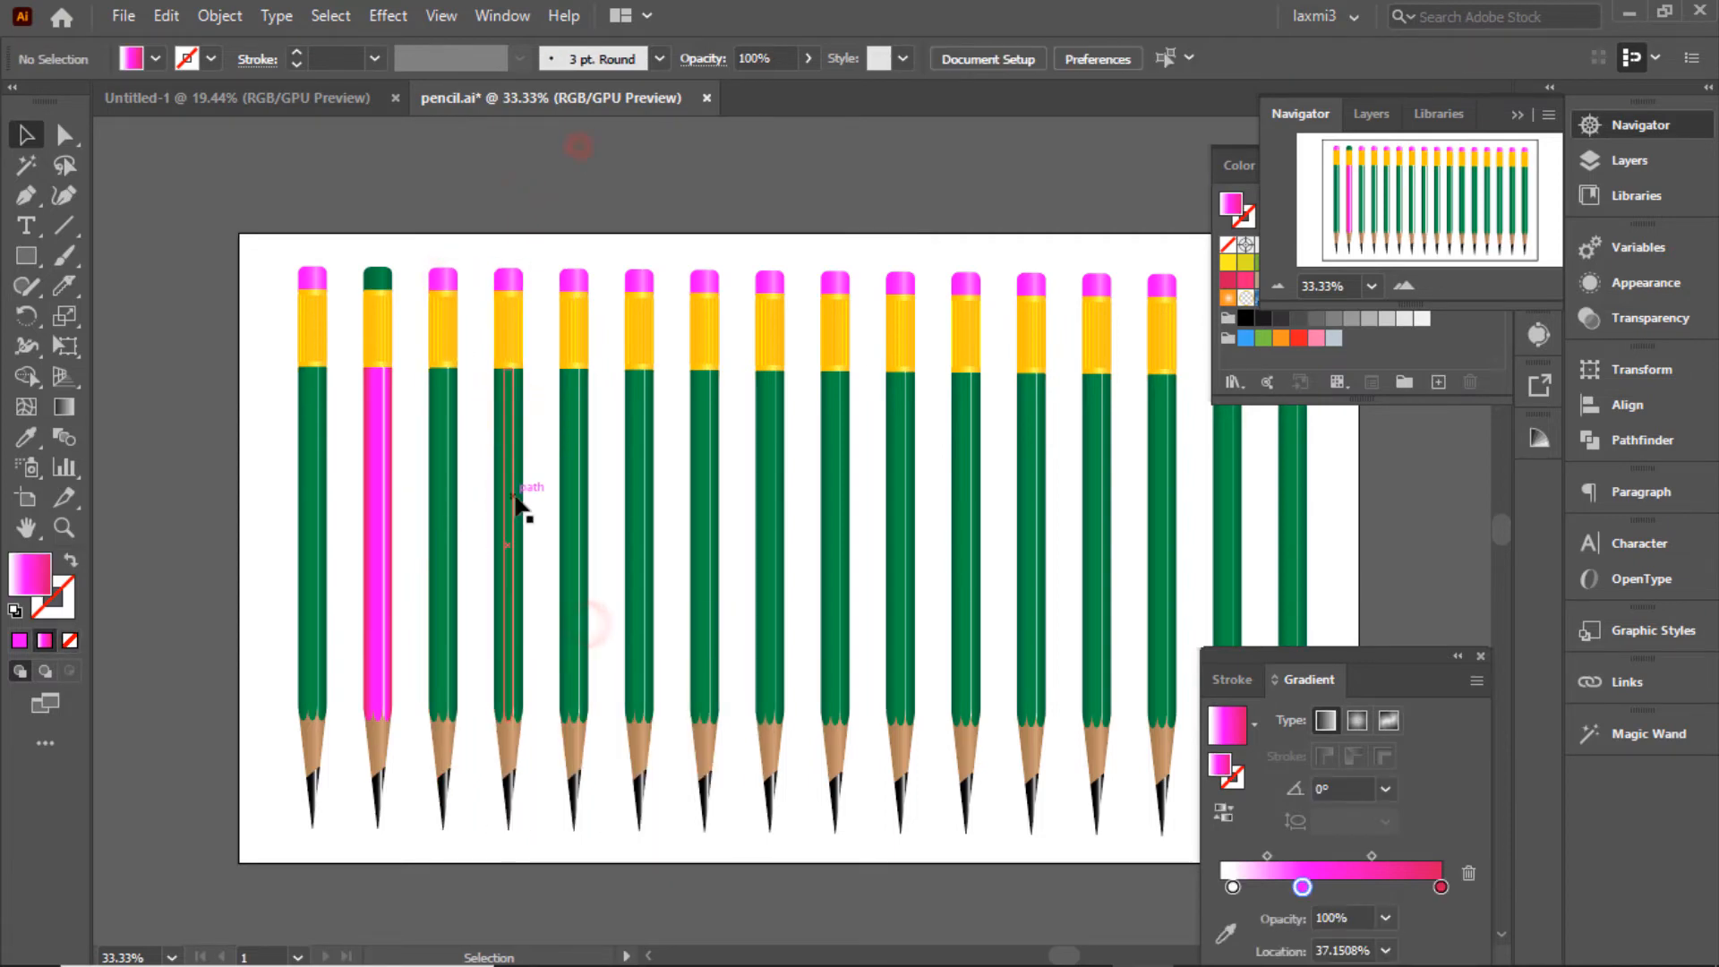
Fill the fourth pencil's centre body strip with solid red.
{"action": "left_click", "coordinate": [515, 495]}
{"action": "left_click", "coordinate": [1256, 725]}
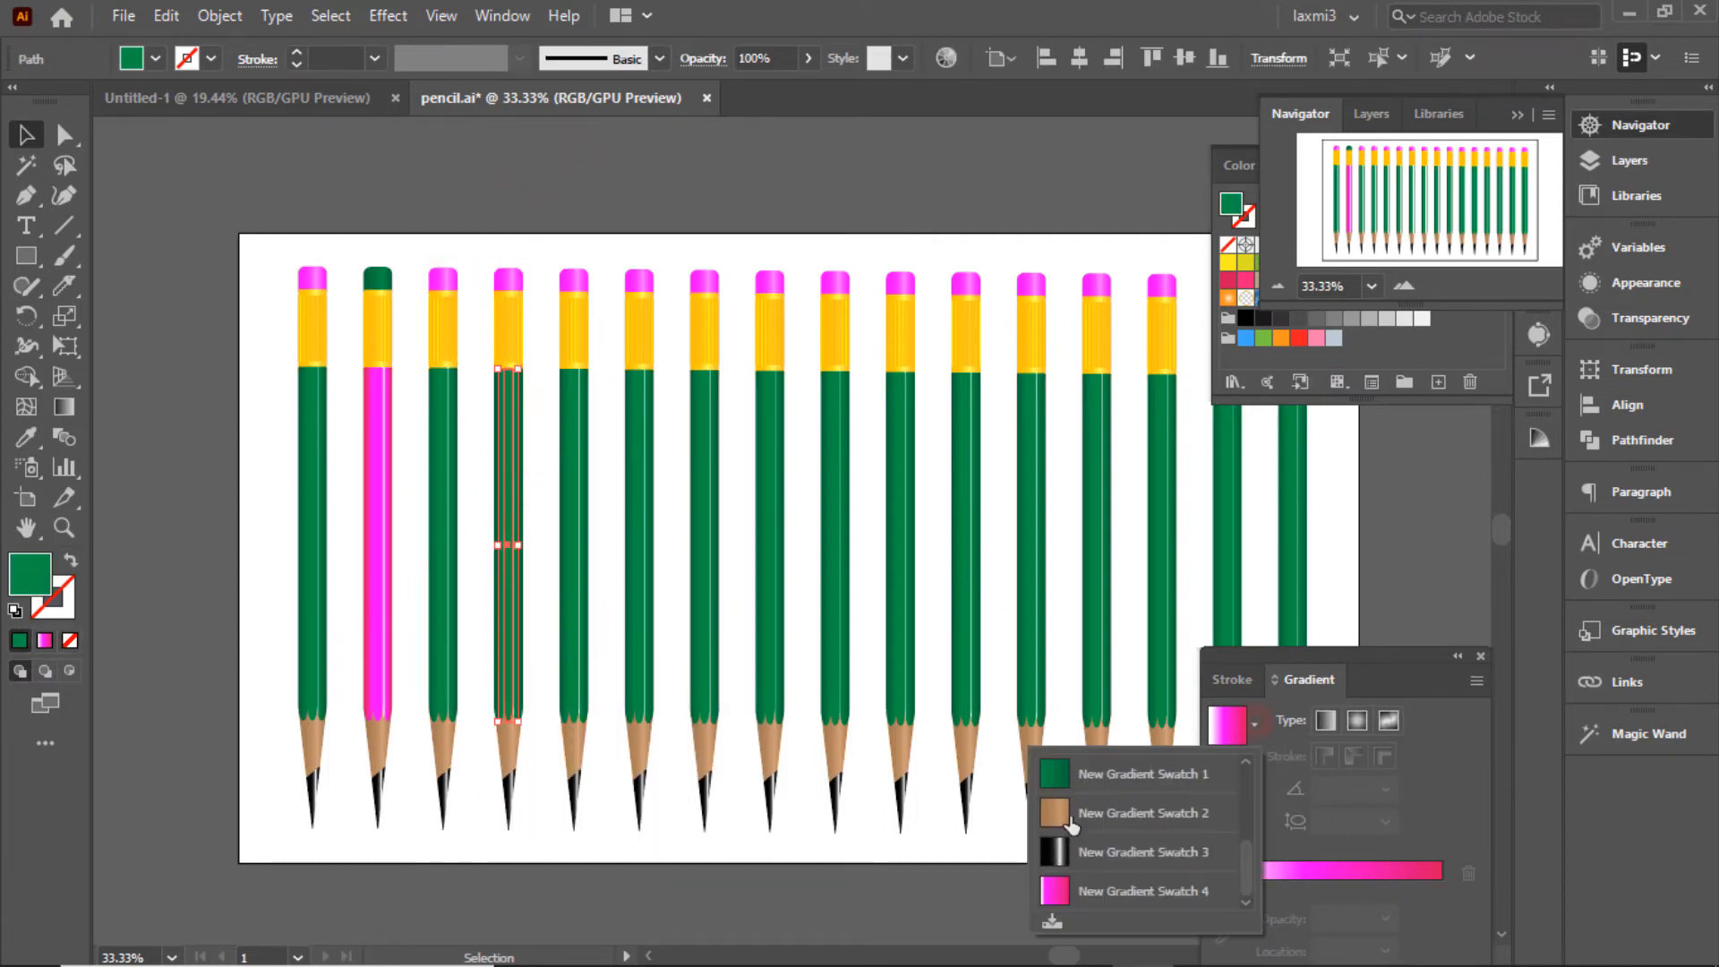
{"action": "left_click", "coordinate": [155, 58]}
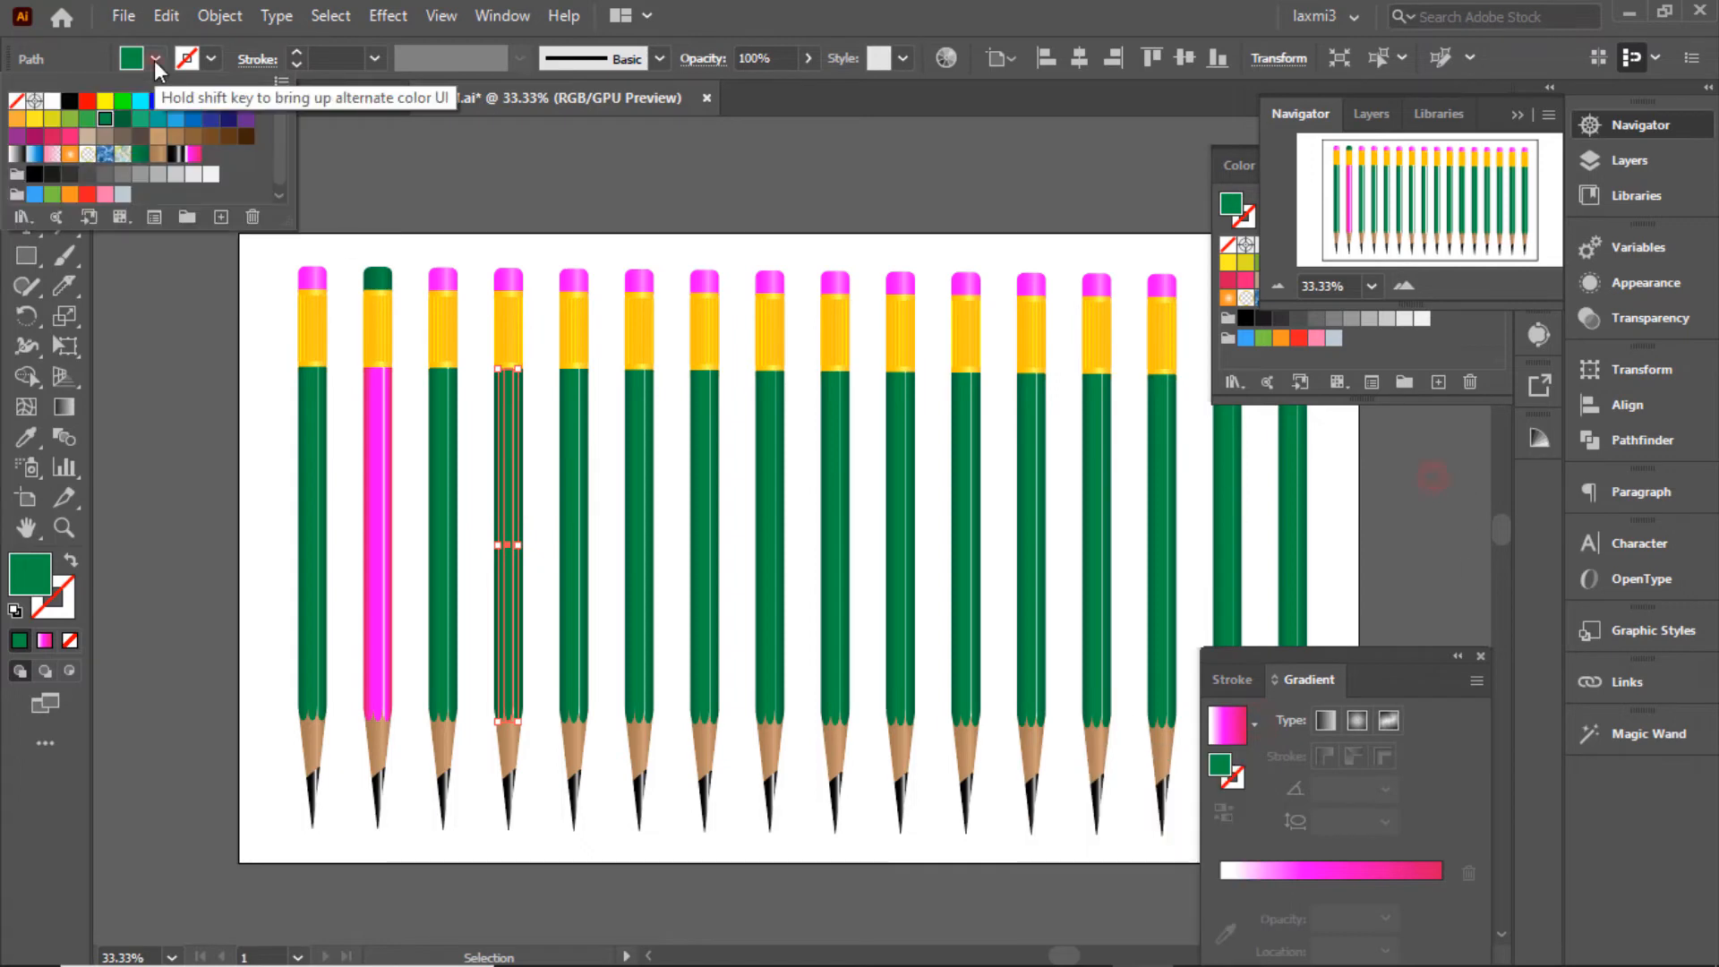
{"action": "left_click", "coordinate": [88, 104]}
{"action": "left_click", "coordinate": [489, 180]}
{"action": "left_click", "coordinate": [541, 203]}
Set the middle gradient stop of the fourth pencil's right body strip to red and the right stop to a darker red.
{"action": "left_click", "coordinate": [519, 630]}
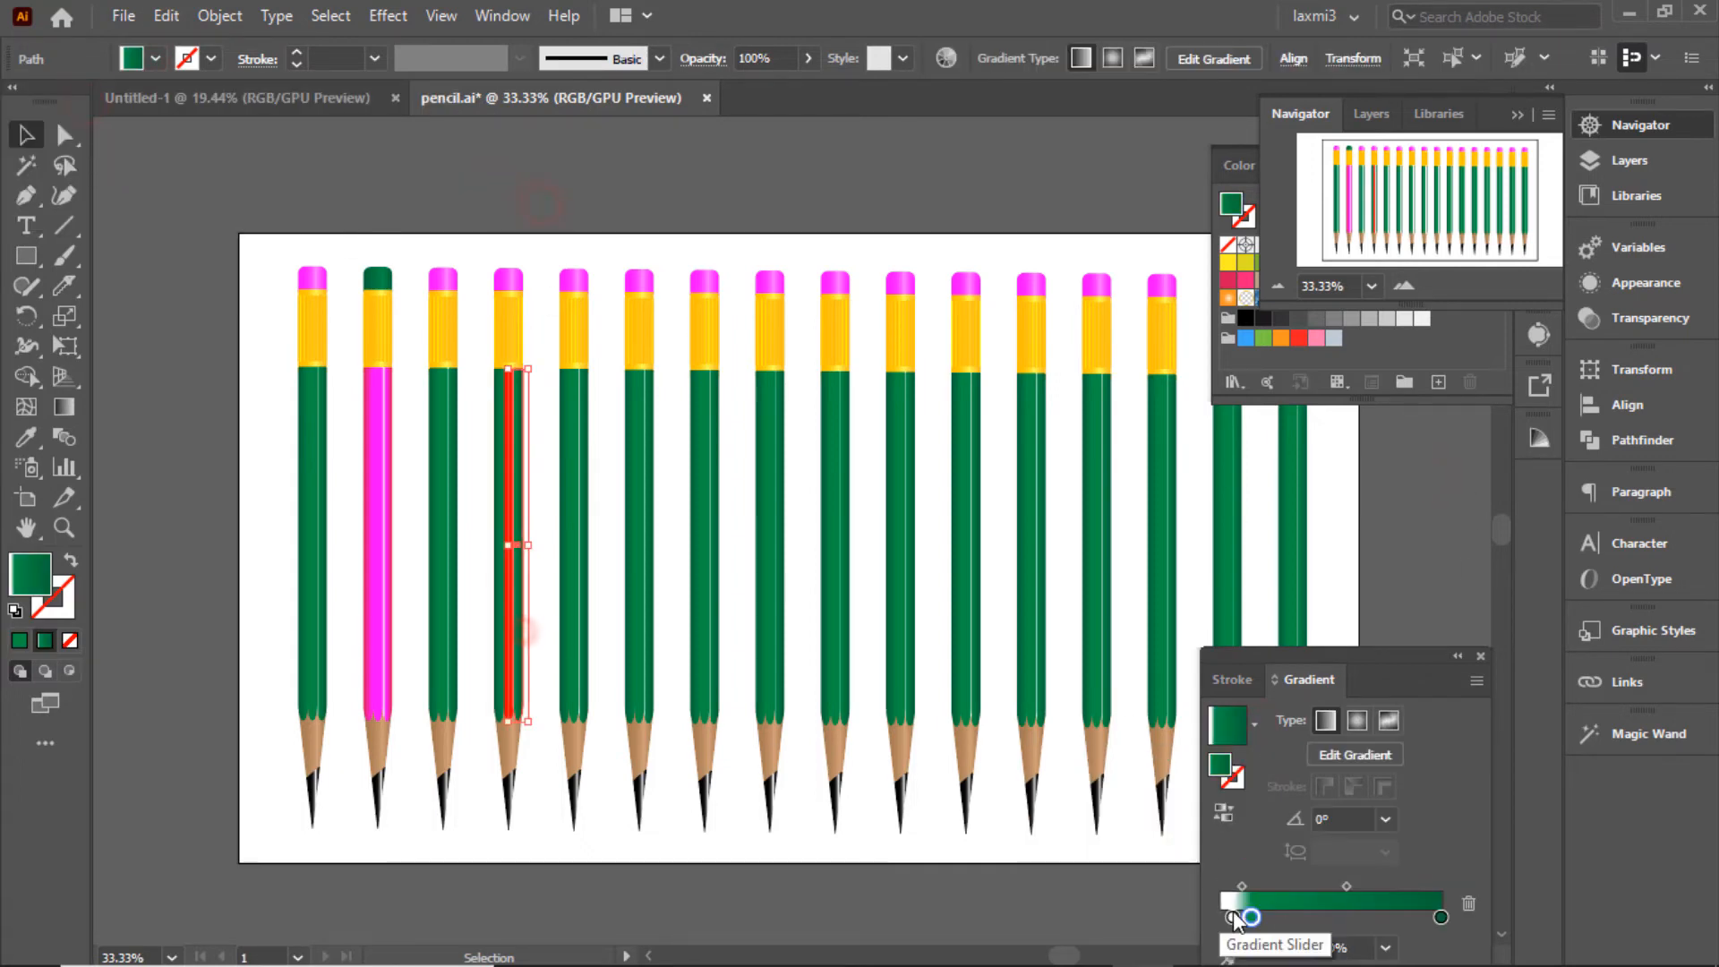
{"action": "double_click", "coordinate": [1236, 917]}
{"action": "left_click", "coordinate": [1457, 818]}
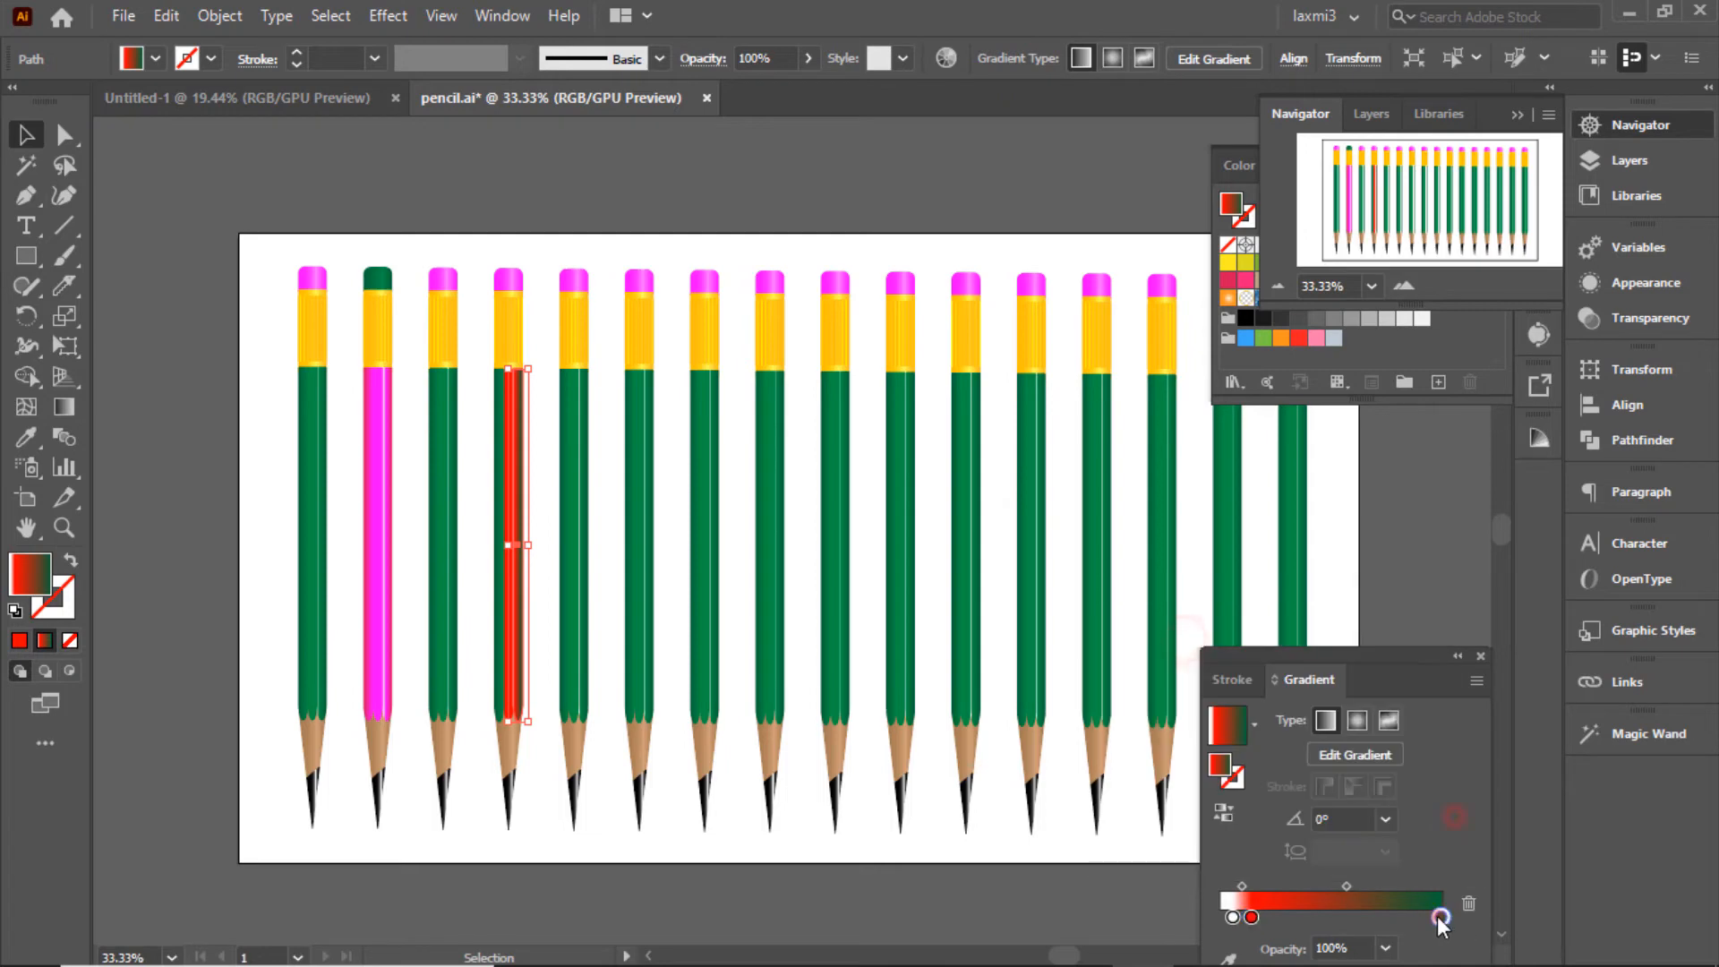
{"action": "double_click", "coordinate": [1441, 917]}
{"action": "left_click", "coordinate": [1395, 491]}
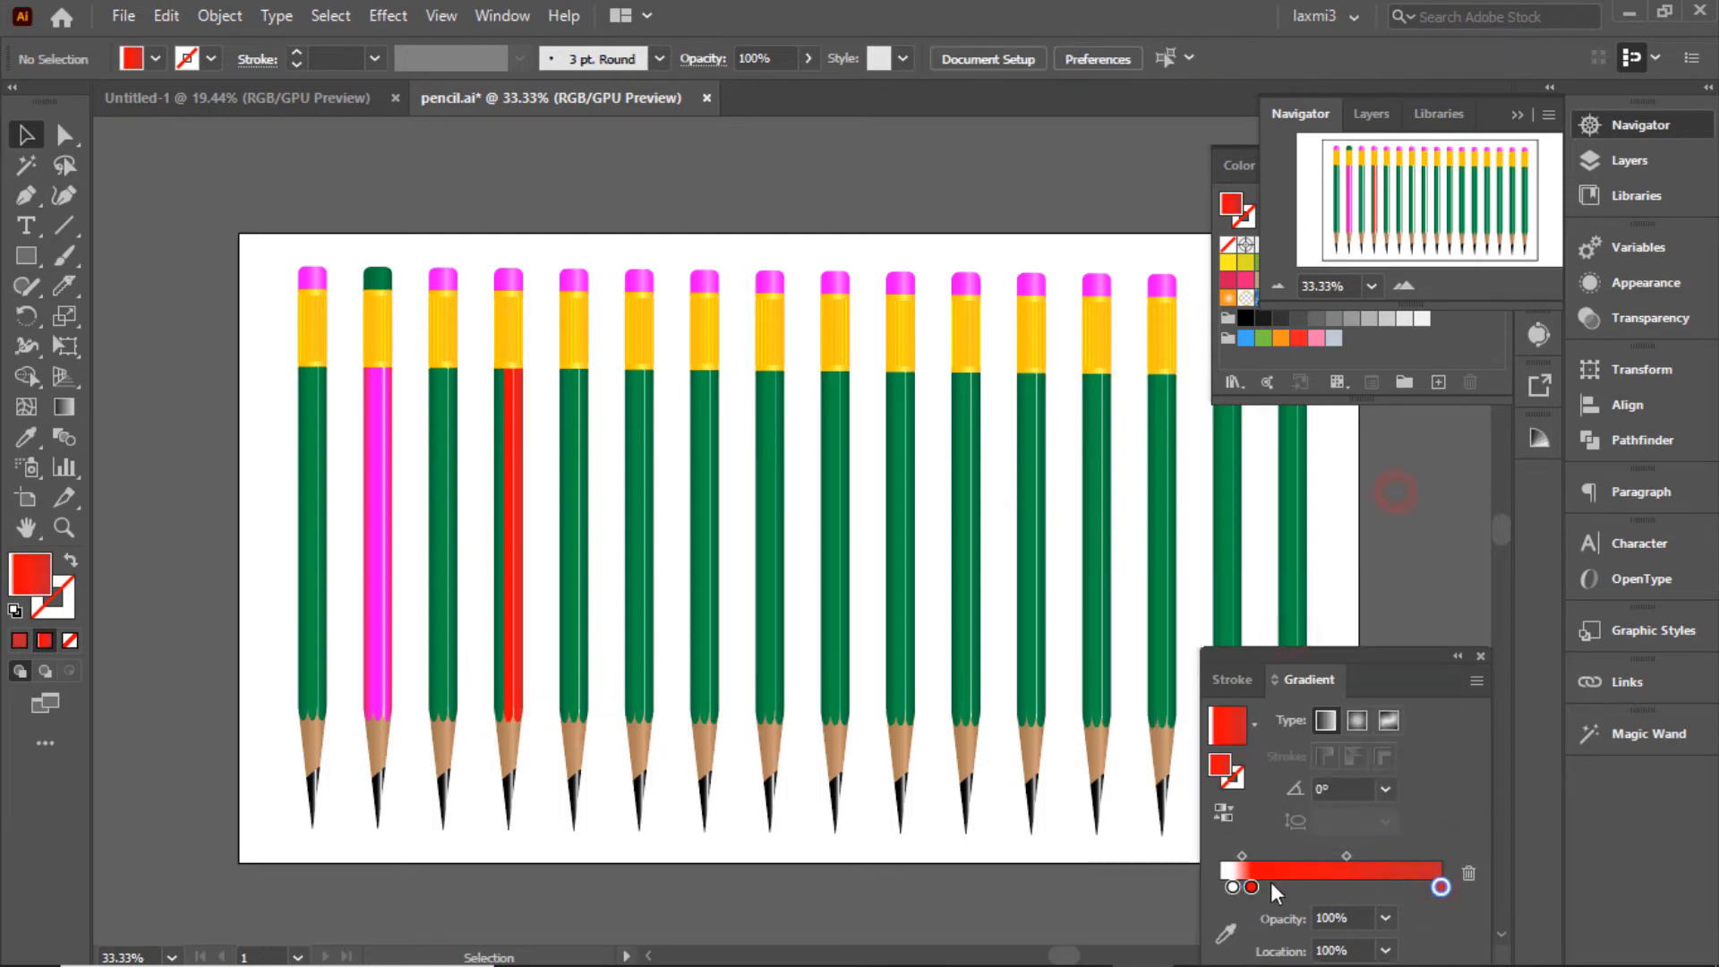
Rework the right strip's gradient into white, red and darker red stops and save it as a new gradient swatch.
{"action": "left_click", "coordinate": [522, 670]}
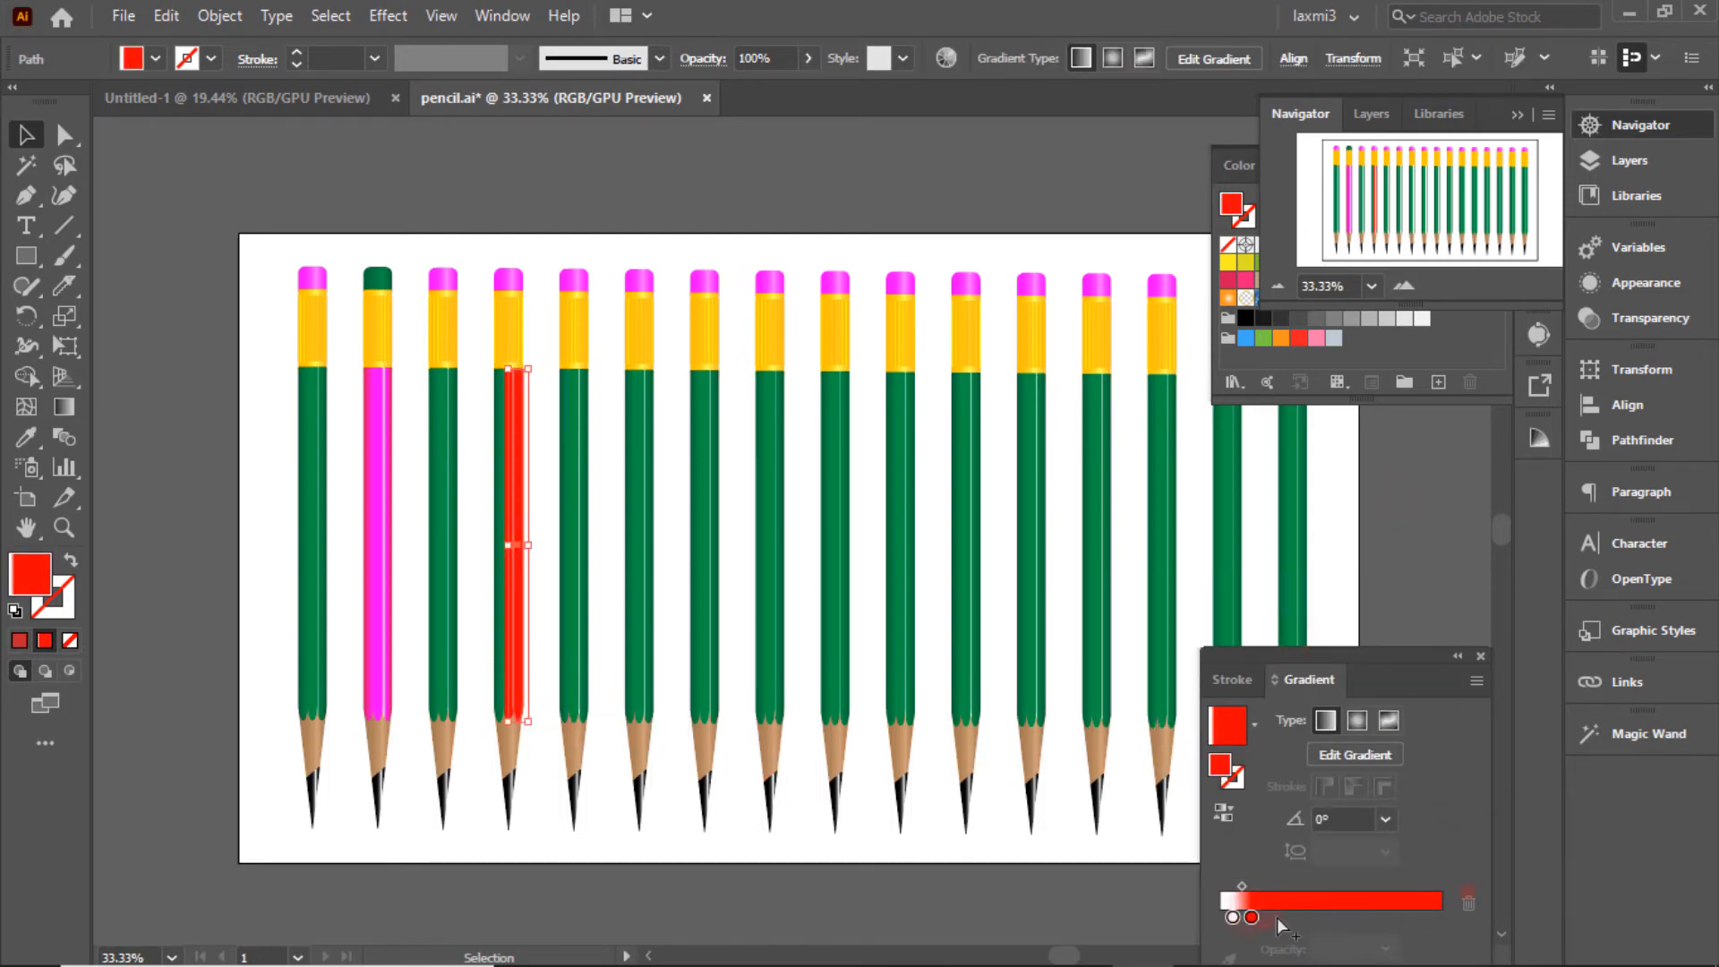
{"action": "left_click", "coordinate": [1412, 466]}
{"action": "left_click", "coordinate": [498, 687]}
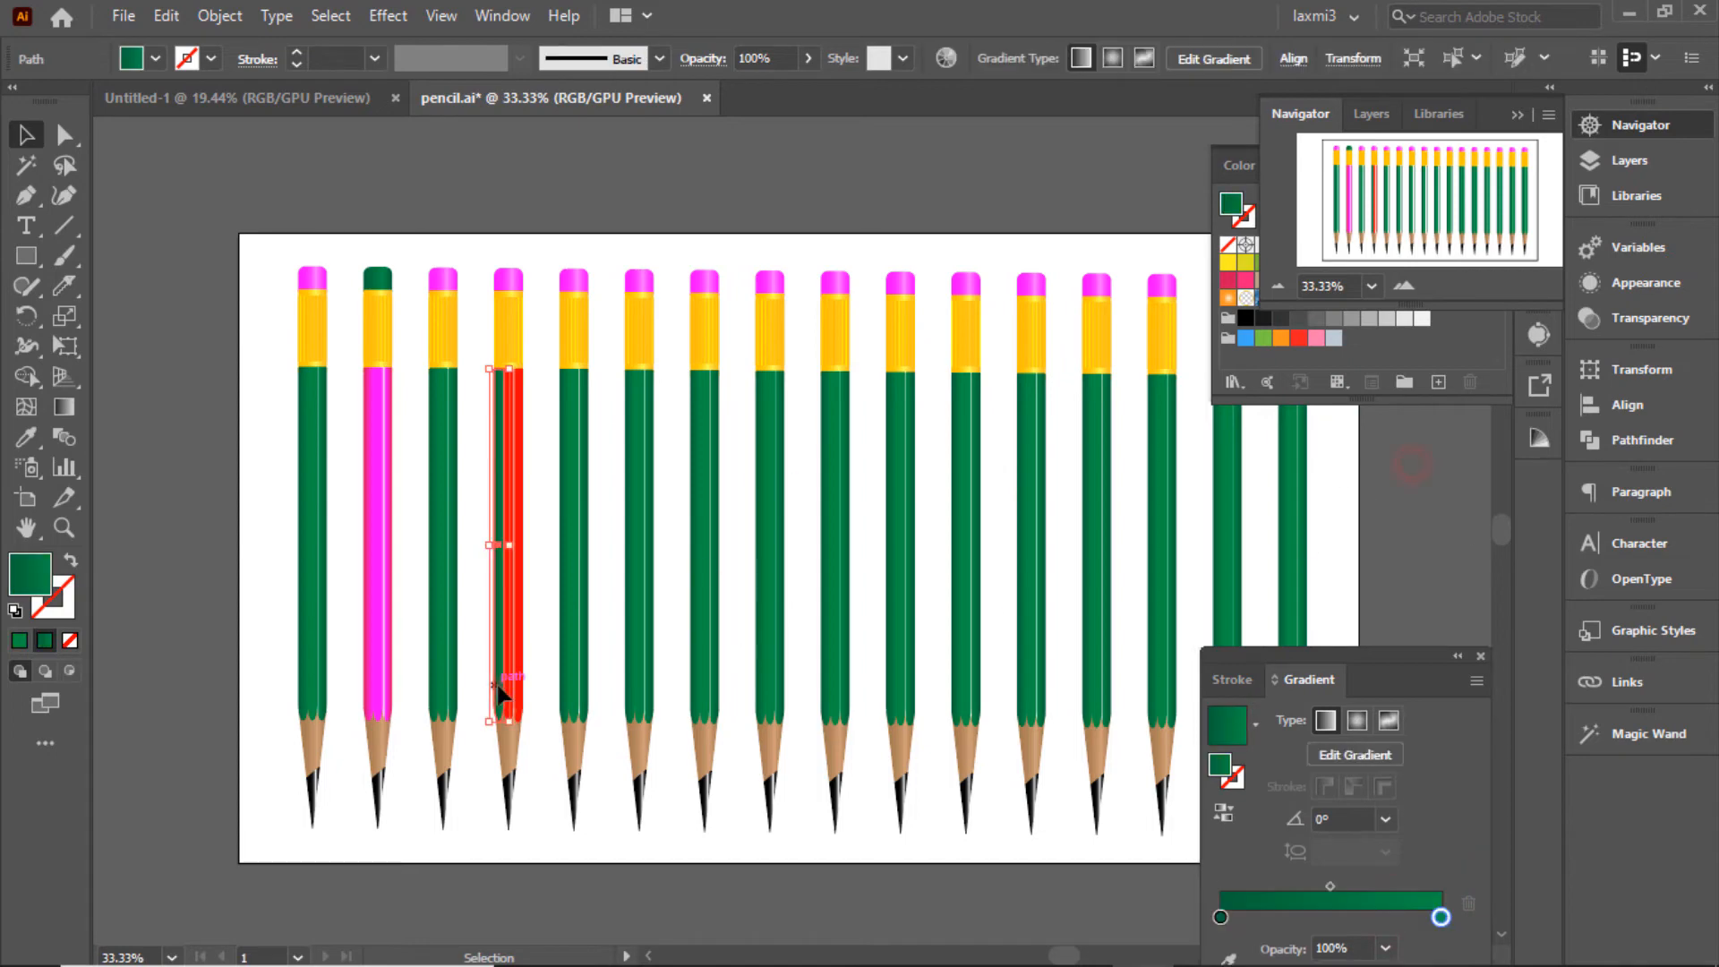
{"action": "left_click", "coordinate": [1256, 724]}
{"action": "left_click", "coordinate": [519, 577]}
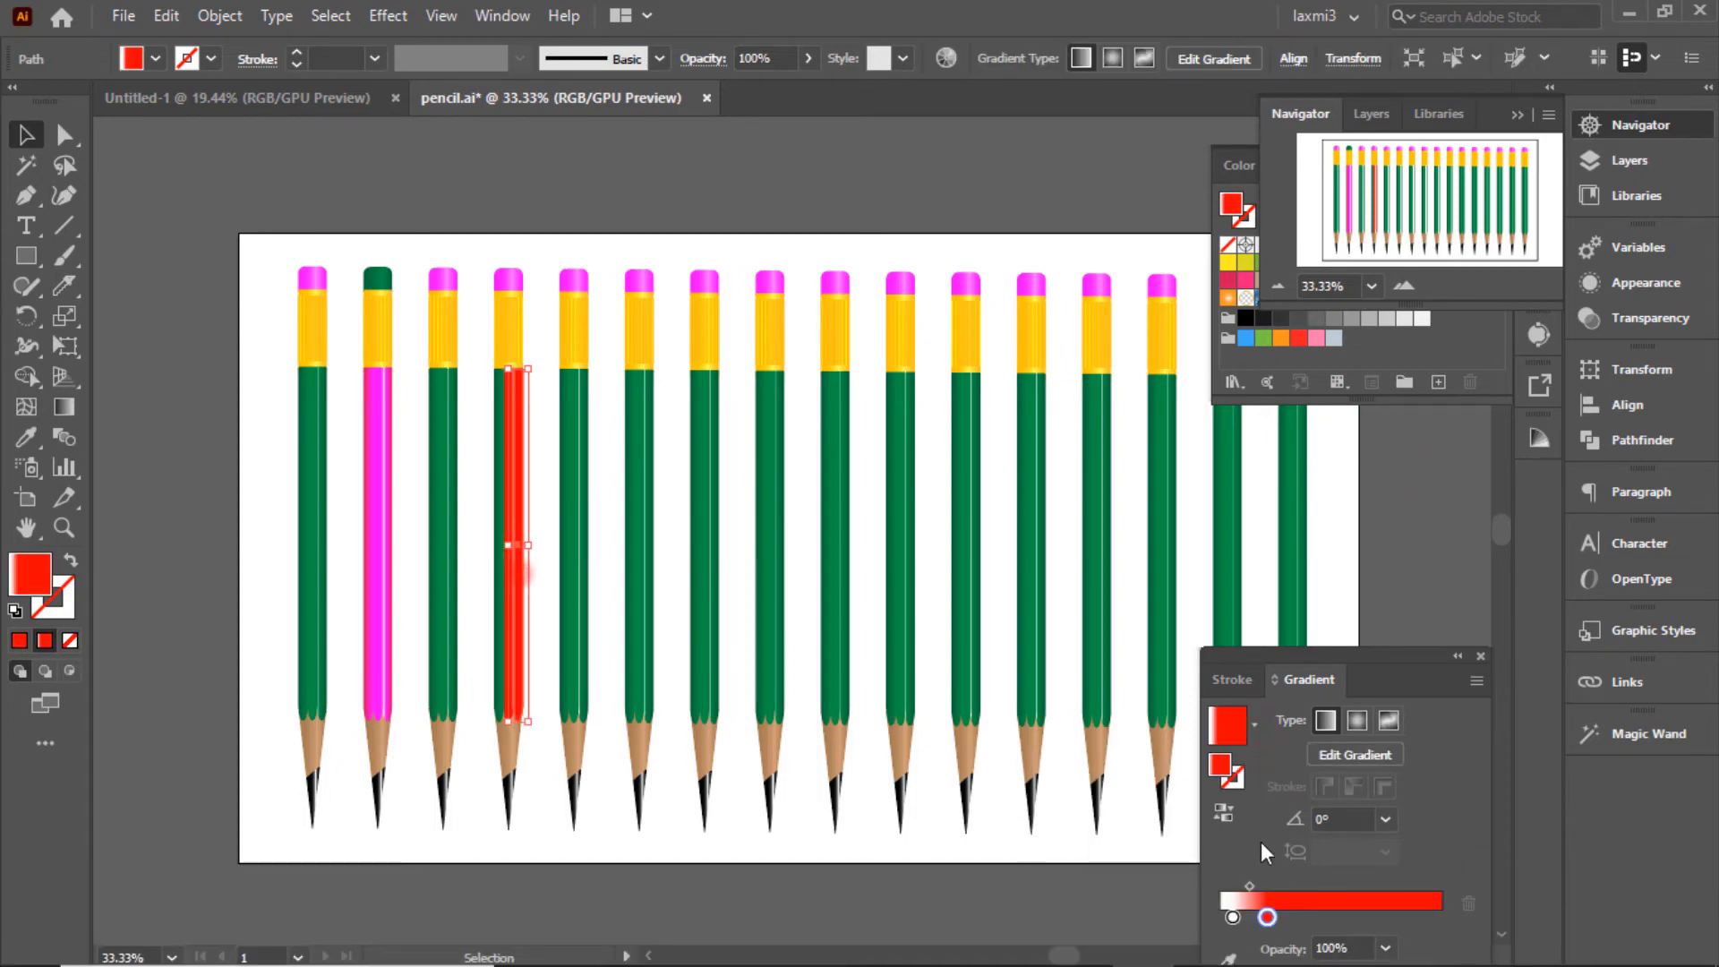
{"action": "left_click", "coordinate": [1254, 724]}
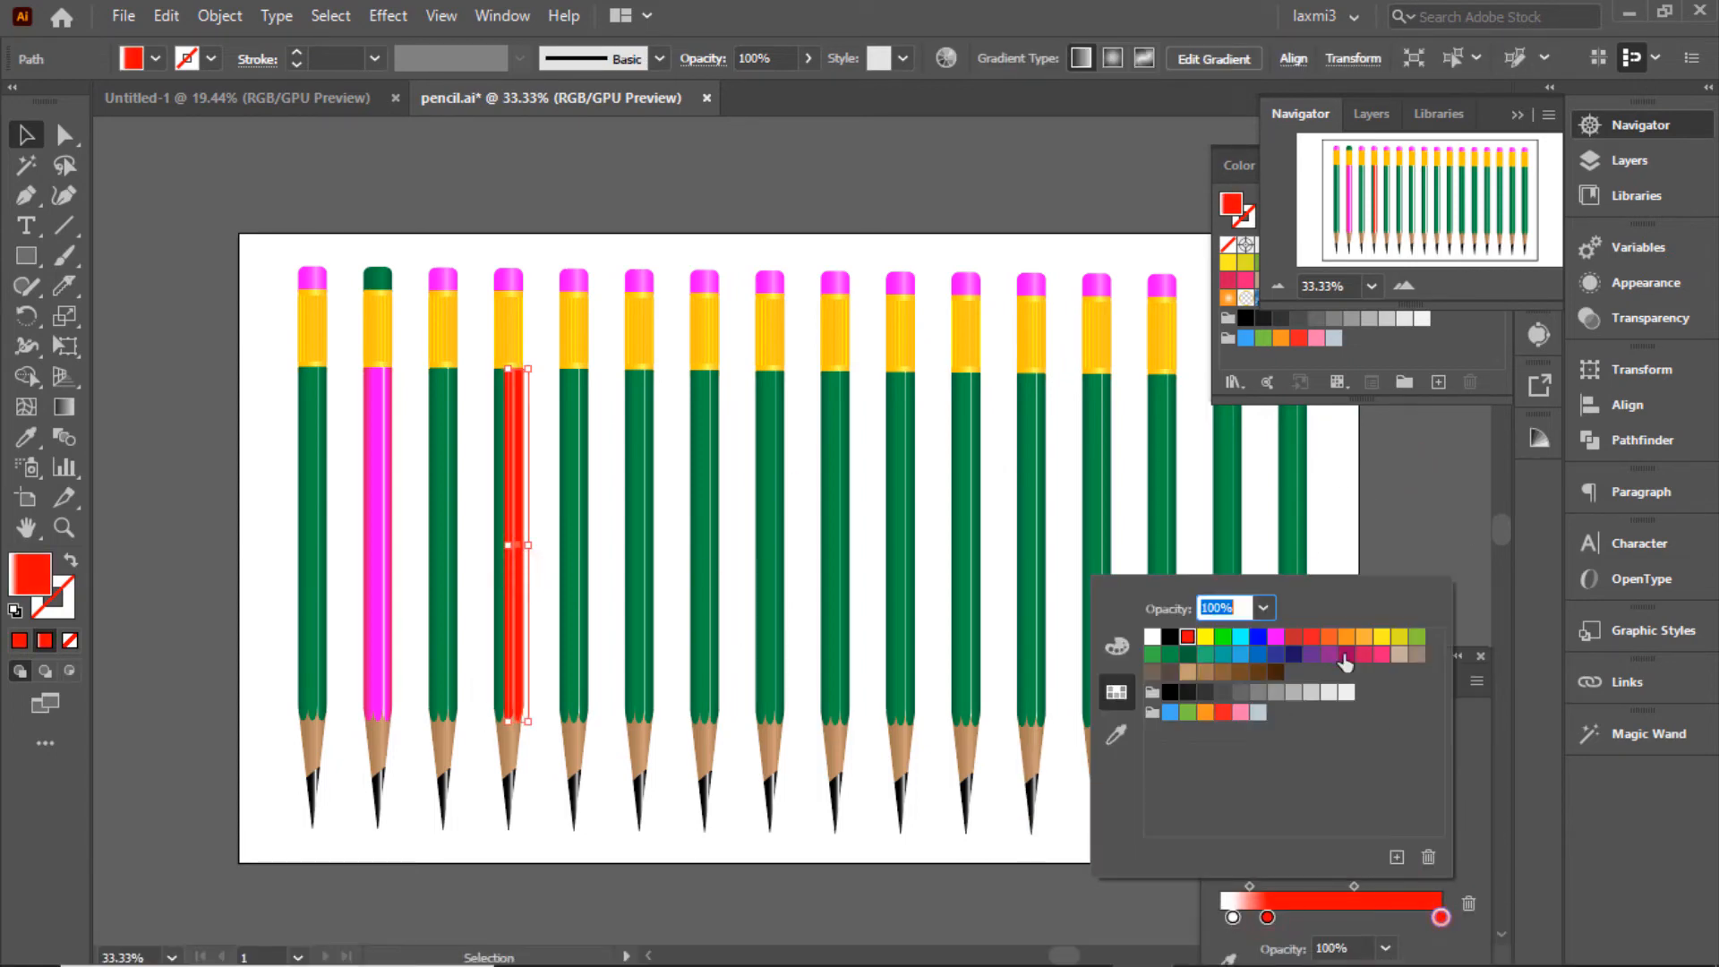
{"action": "left_click", "coordinate": [1257, 724]}
{"action": "left_click", "coordinate": [1257, 724]}
{"action": "left_click", "coordinate": [1054, 923]}
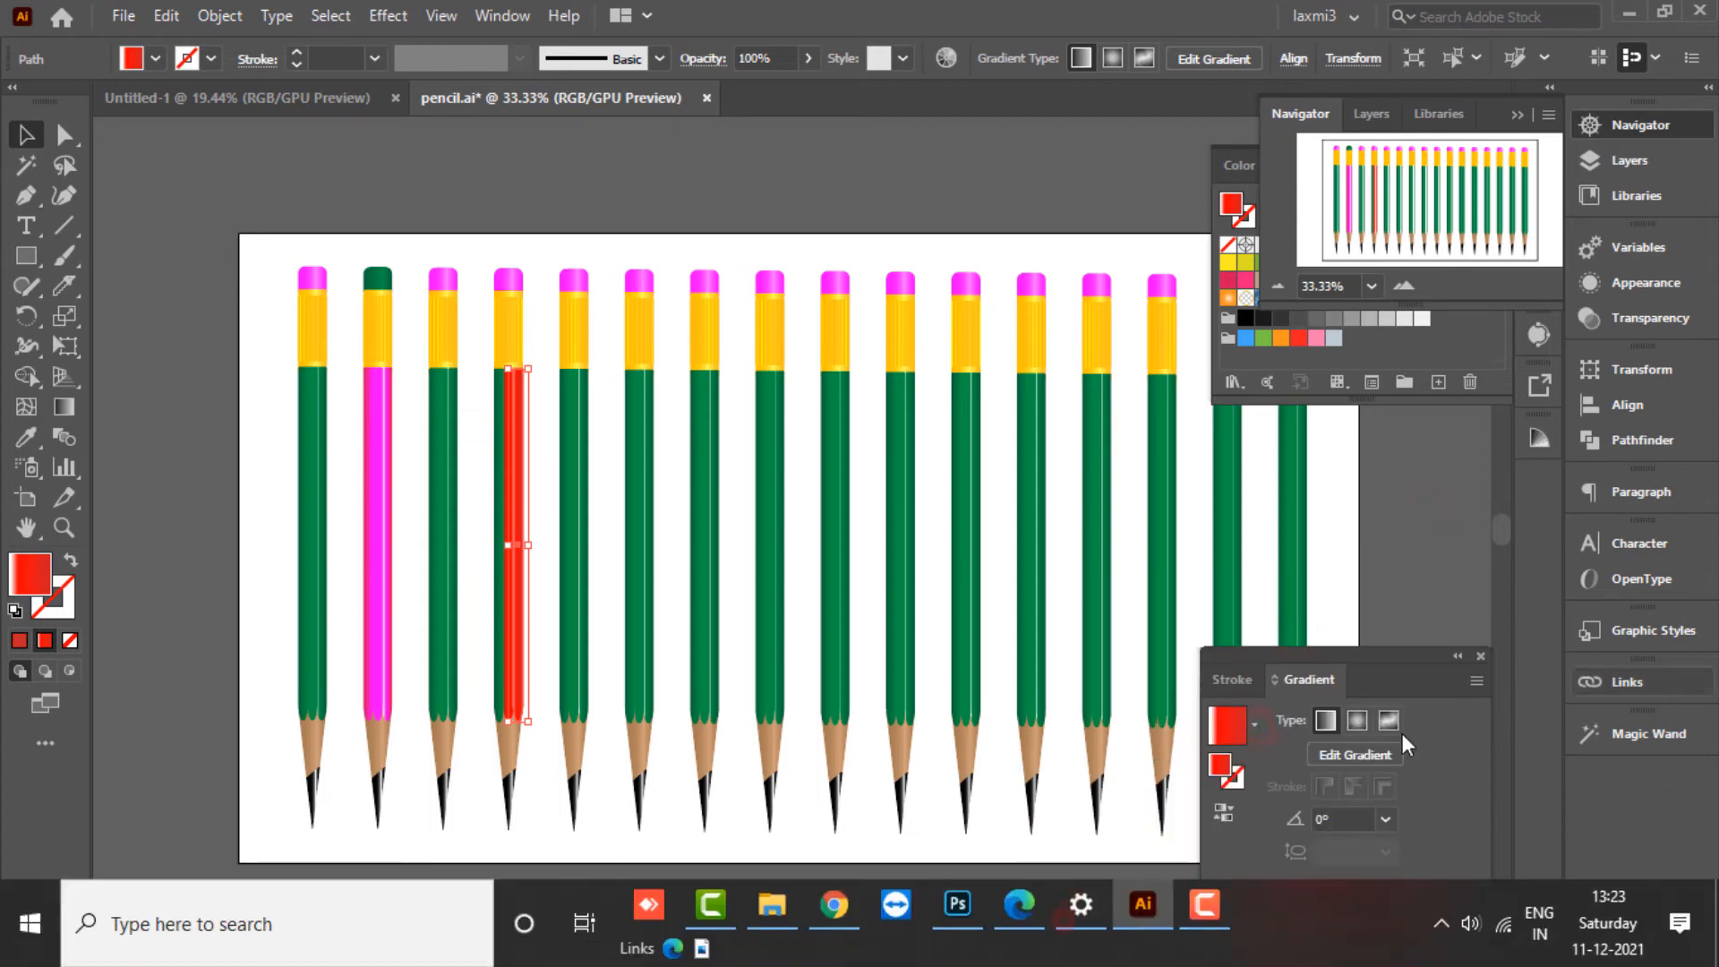
Apply New Gradient Swatch 5 to the fourth pencil's left body strip and reverse the gradient's direction.
{"action": "left_click", "coordinate": [498, 617]}
{"action": "left_click", "coordinate": [1255, 723]}
{"action": "left_click", "coordinate": [1078, 891]}
{"action": "left_click", "coordinate": [1222, 815]}
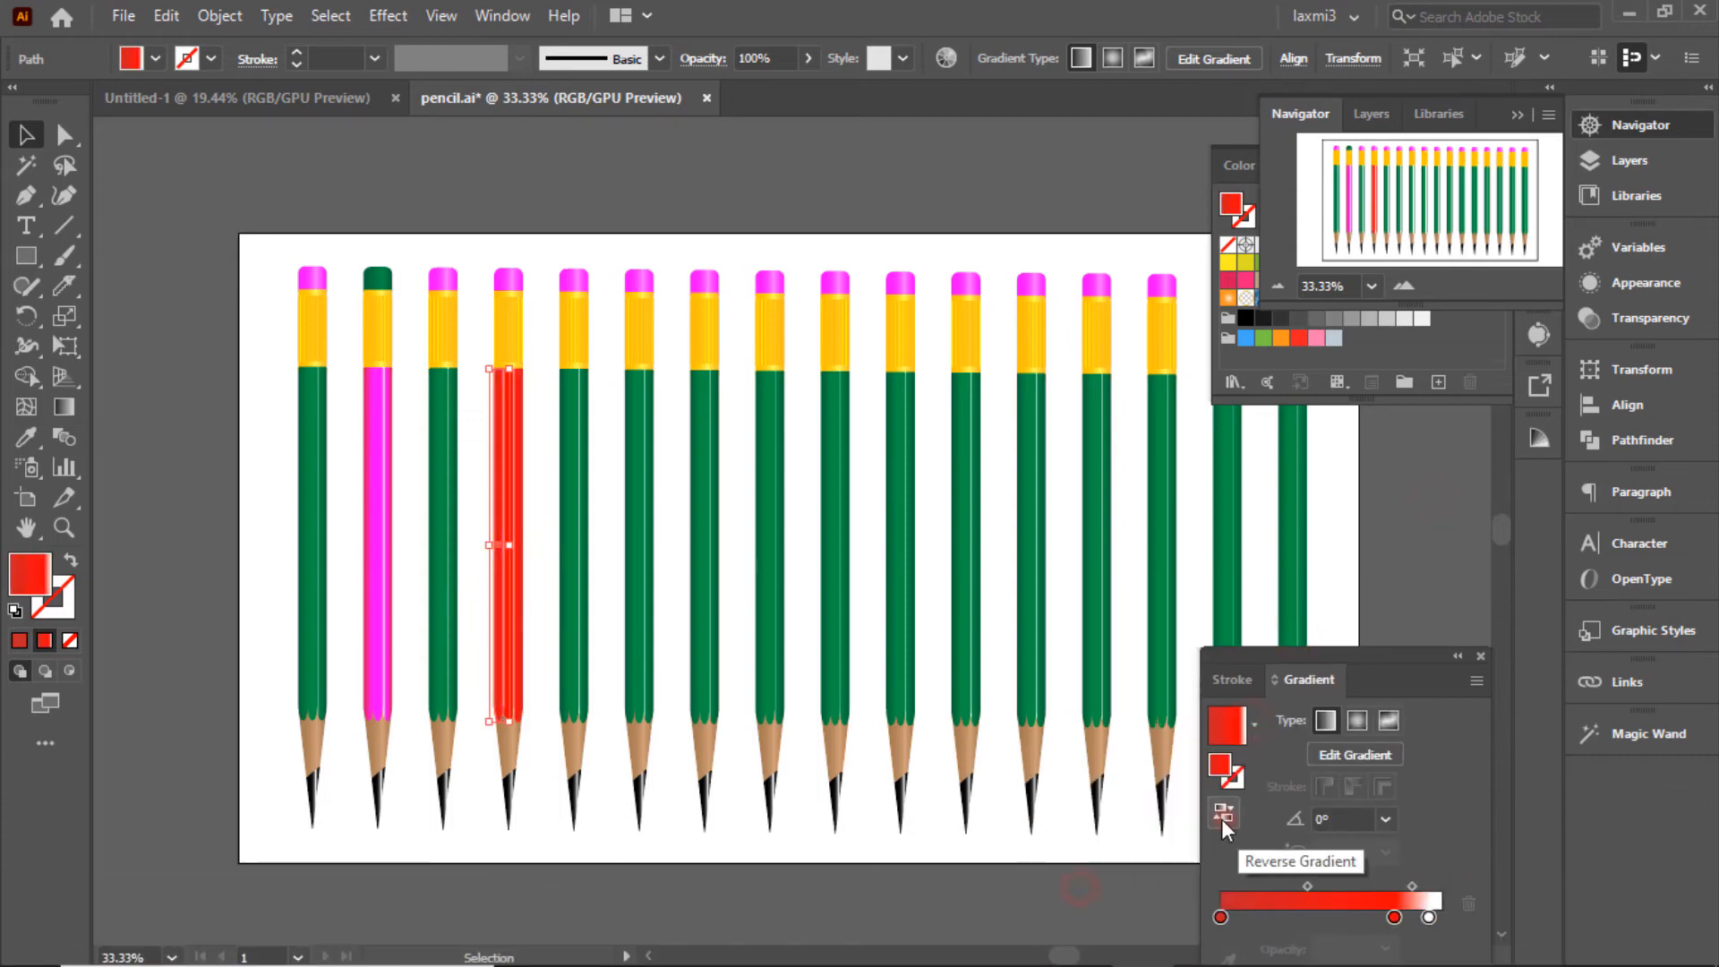
Remove the white stop from the left strip's red gradient and move the bright red stop to the gradient's right end.
{"action": "left_click", "coordinate": [1429, 918]}
{"action": "left_click", "coordinate": [1468, 907]}
{"action": "left_click_drag", "start_coordinate": [1394, 918], "coordinate": [1454, 917]}
{"action": "left_click", "coordinate": [1433, 585]}
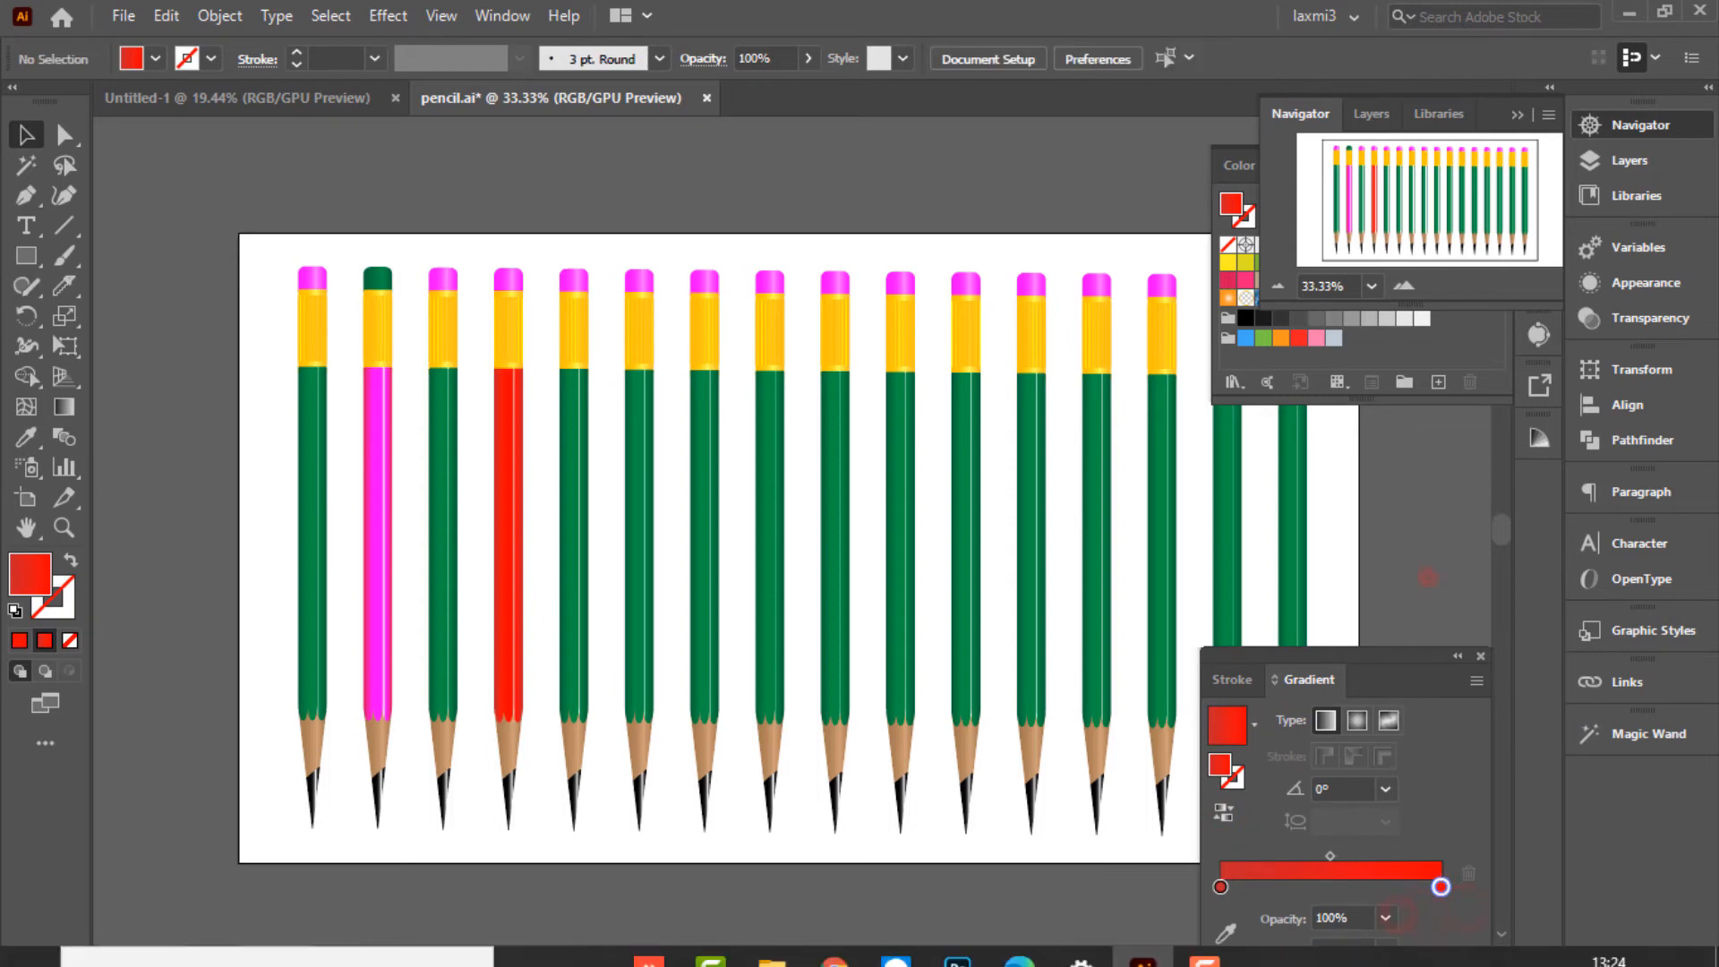
Fill the fourth pencil's eraser with the Sky gradient, rearranging it into blue stops with the middle one at about 71%.
{"action": "left_click", "coordinate": [512, 284]}
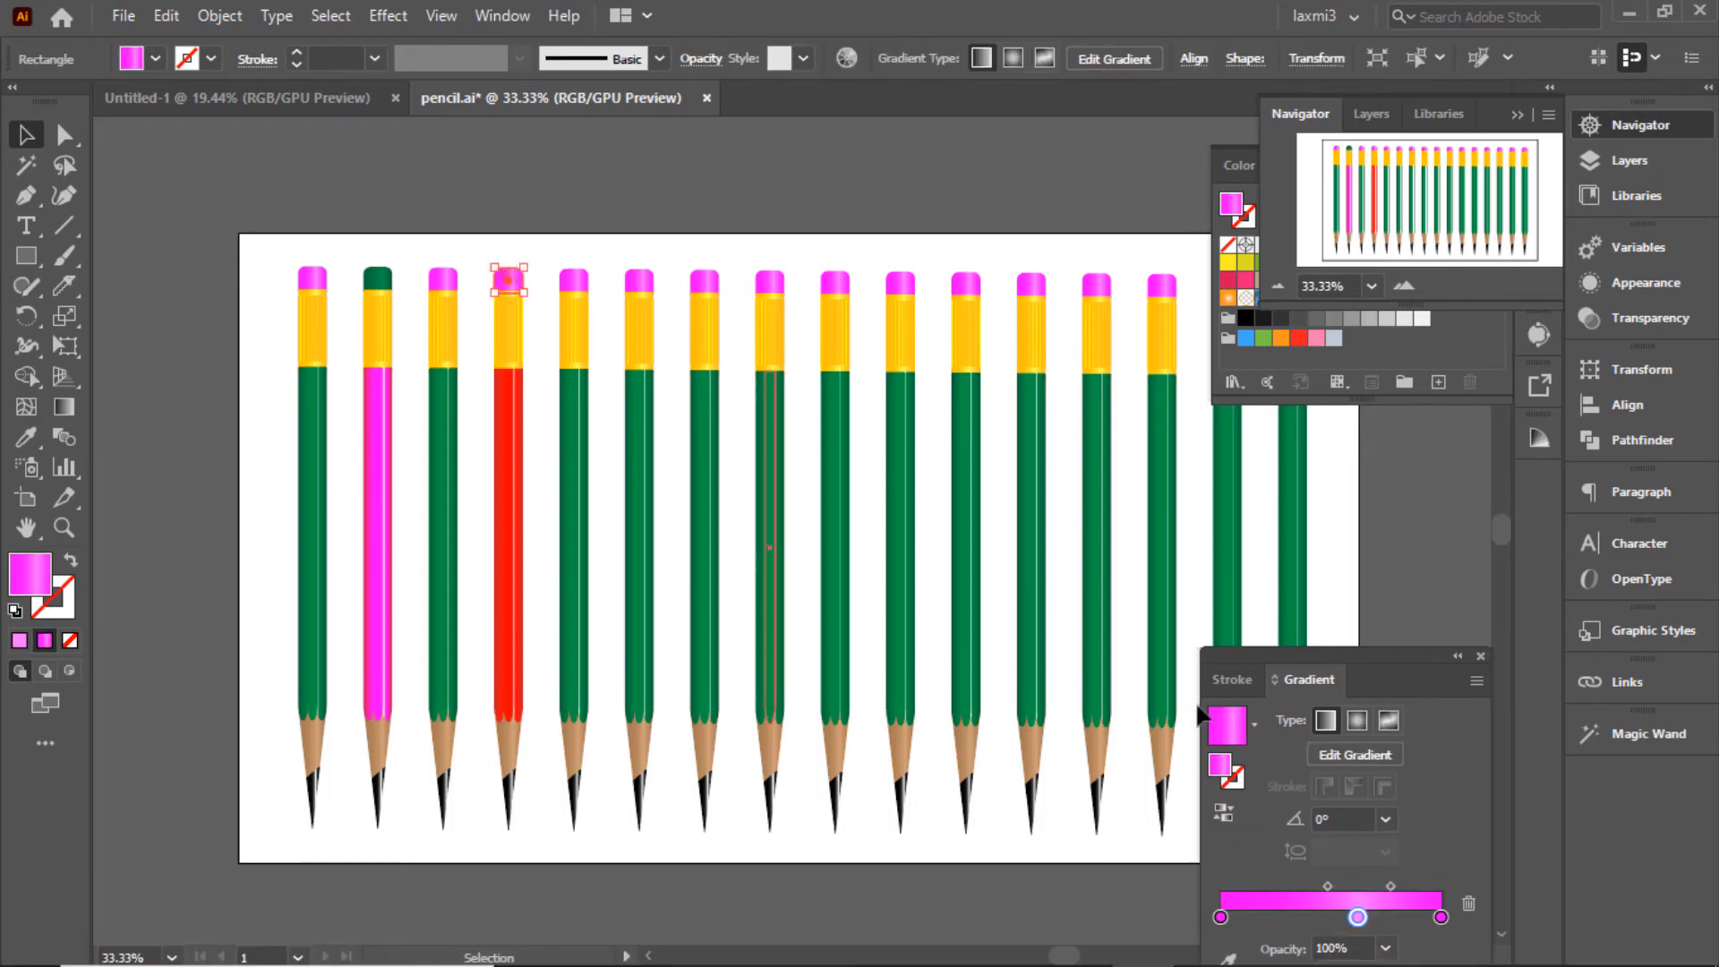
{"action": "left_click", "coordinate": [1252, 726]}
{"action": "scroll", "coordinate": [1109, 810], "scroll_direction": "up", "scroll_amount": 5}
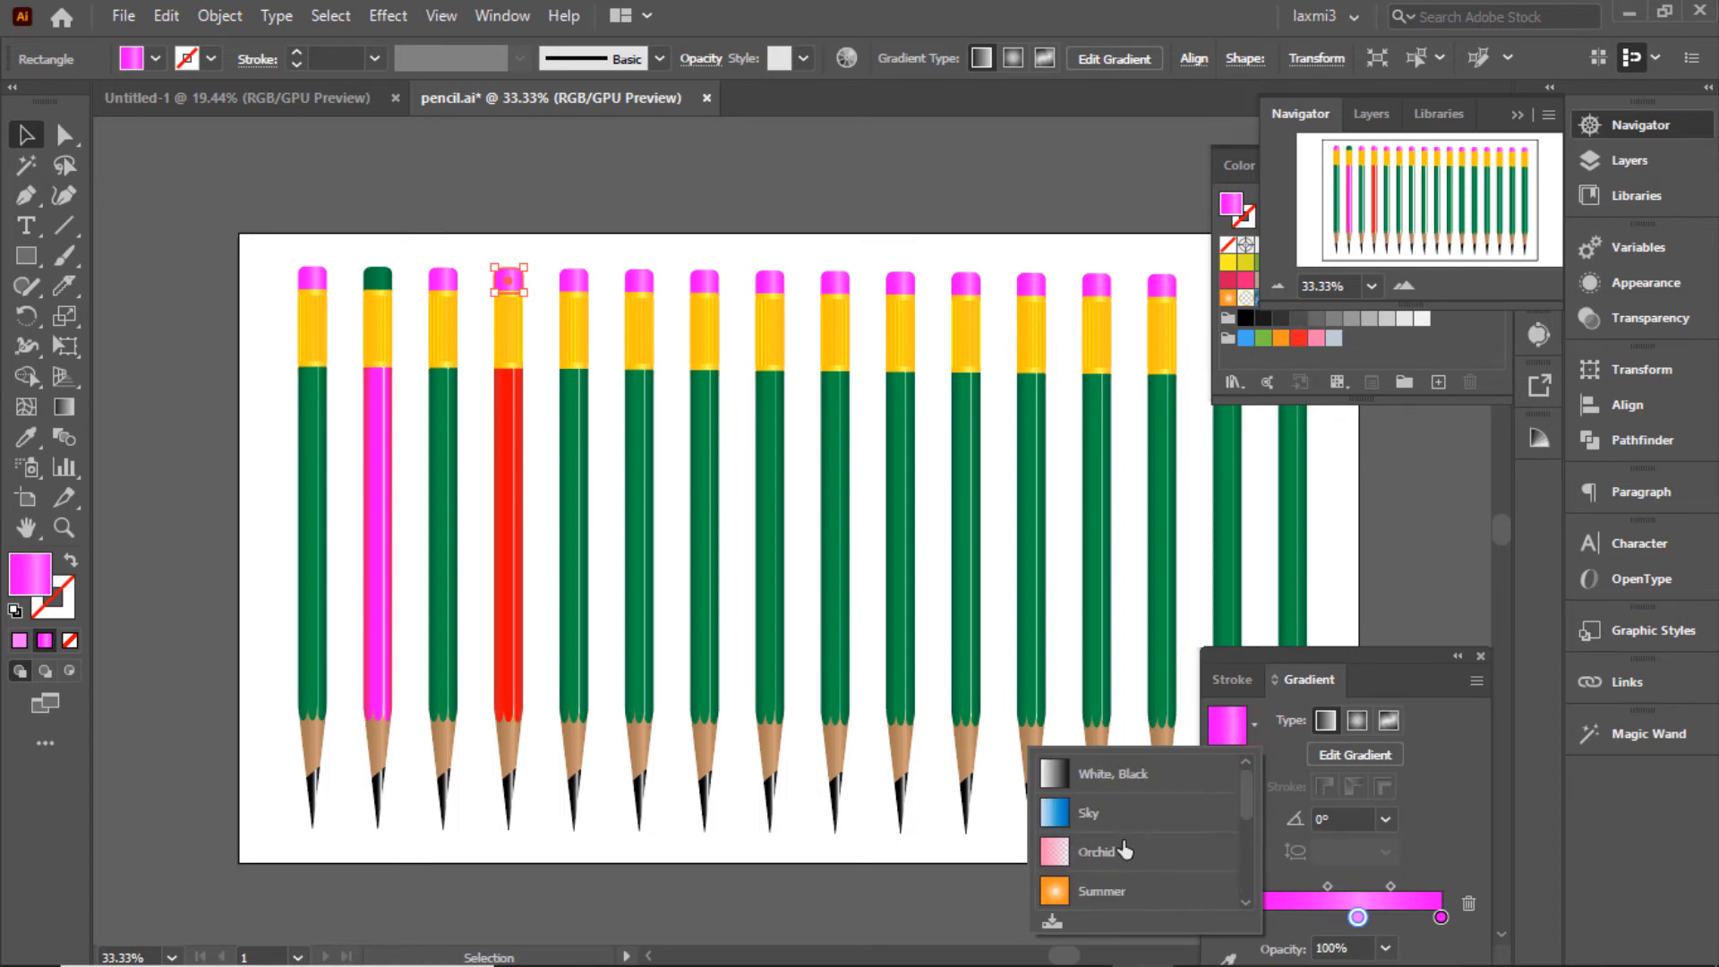
{"action": "left_click", "coordinate": [1073, 817]}
{"action": "left_click_drag", "start_coordinate": [1412, 918], "coordinate": [1220, 917]}
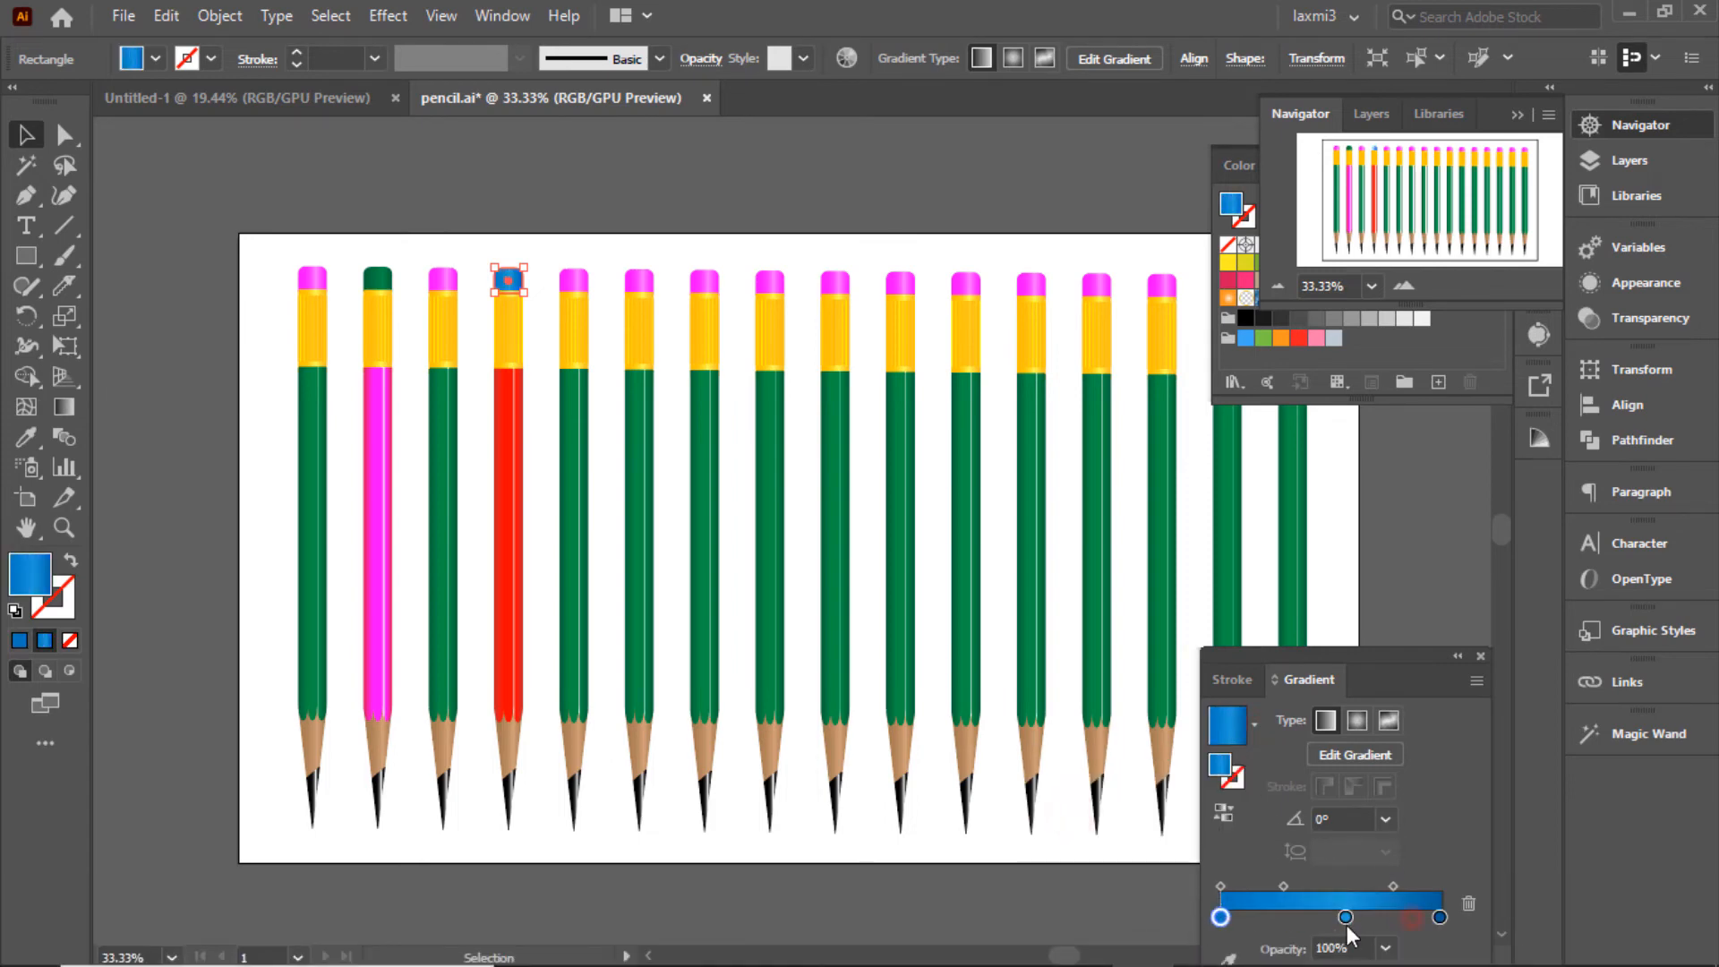
{"action": "left_click_drag", "start_coordinate": [1397, 678], "coordinate": [296, 235]}
{"action": "left_click_drag", "start_coordinate": [295, 235], "coordinate": [312, 218]}
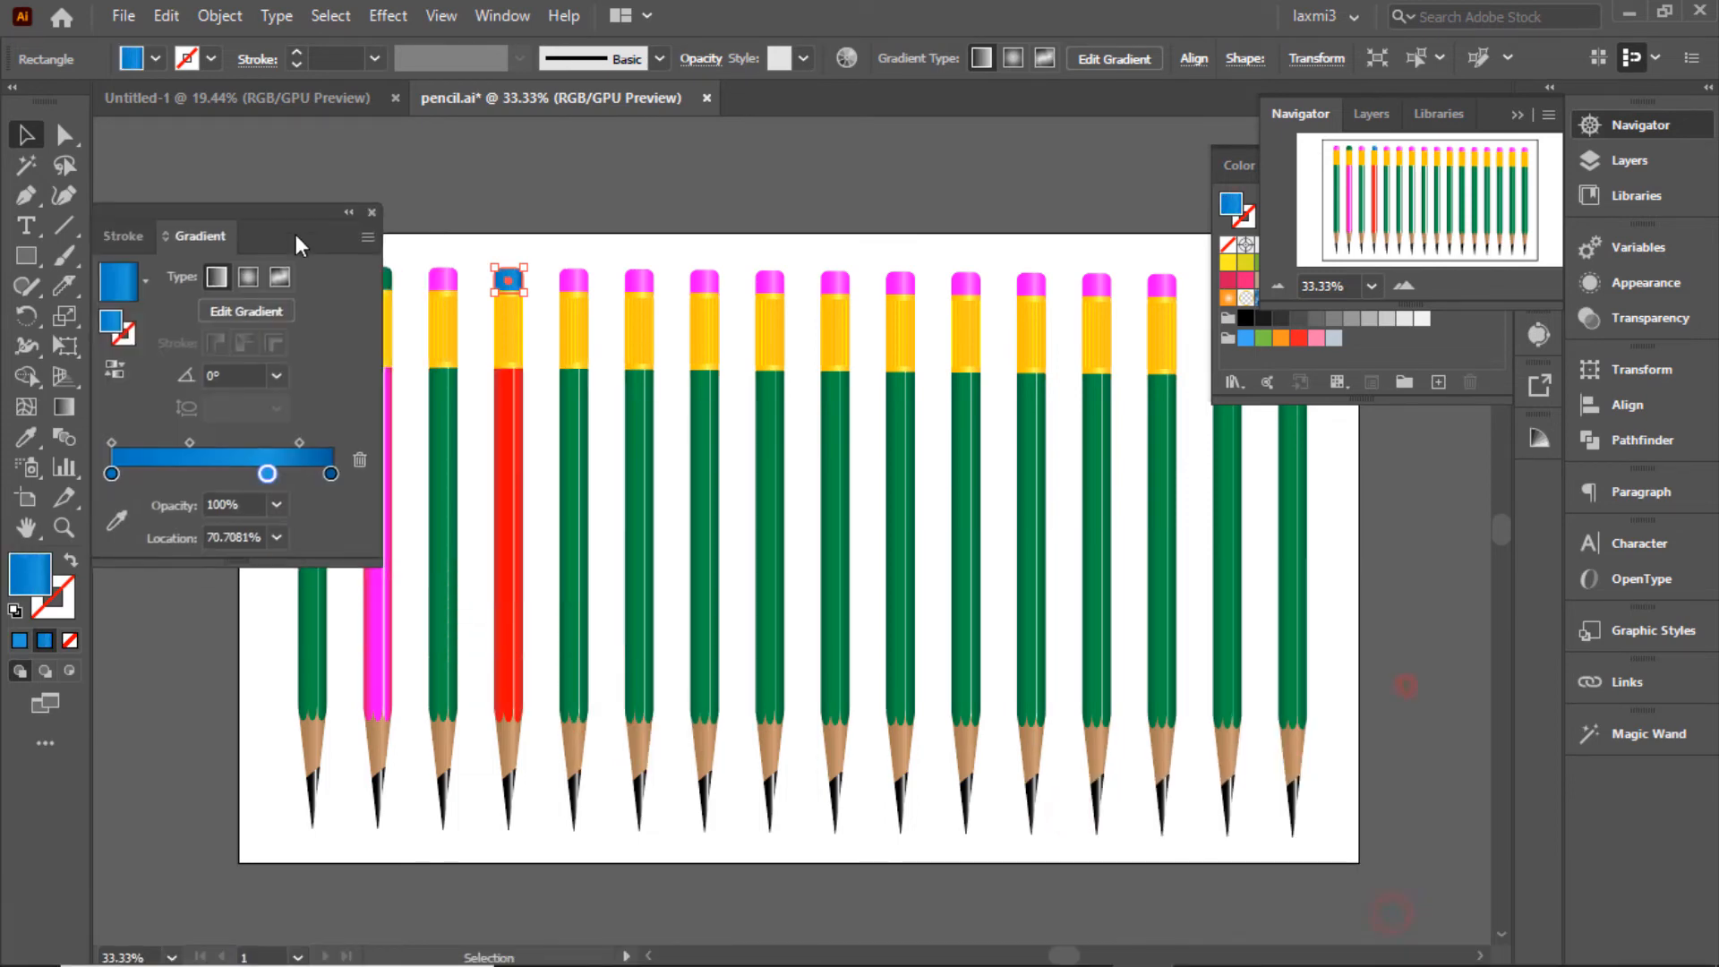
{"action": "left_click", "coordinate": [584, 174]}
Ungroup the sixth pencil.
{"action": "right_click", "coordinate": [629, 316]}
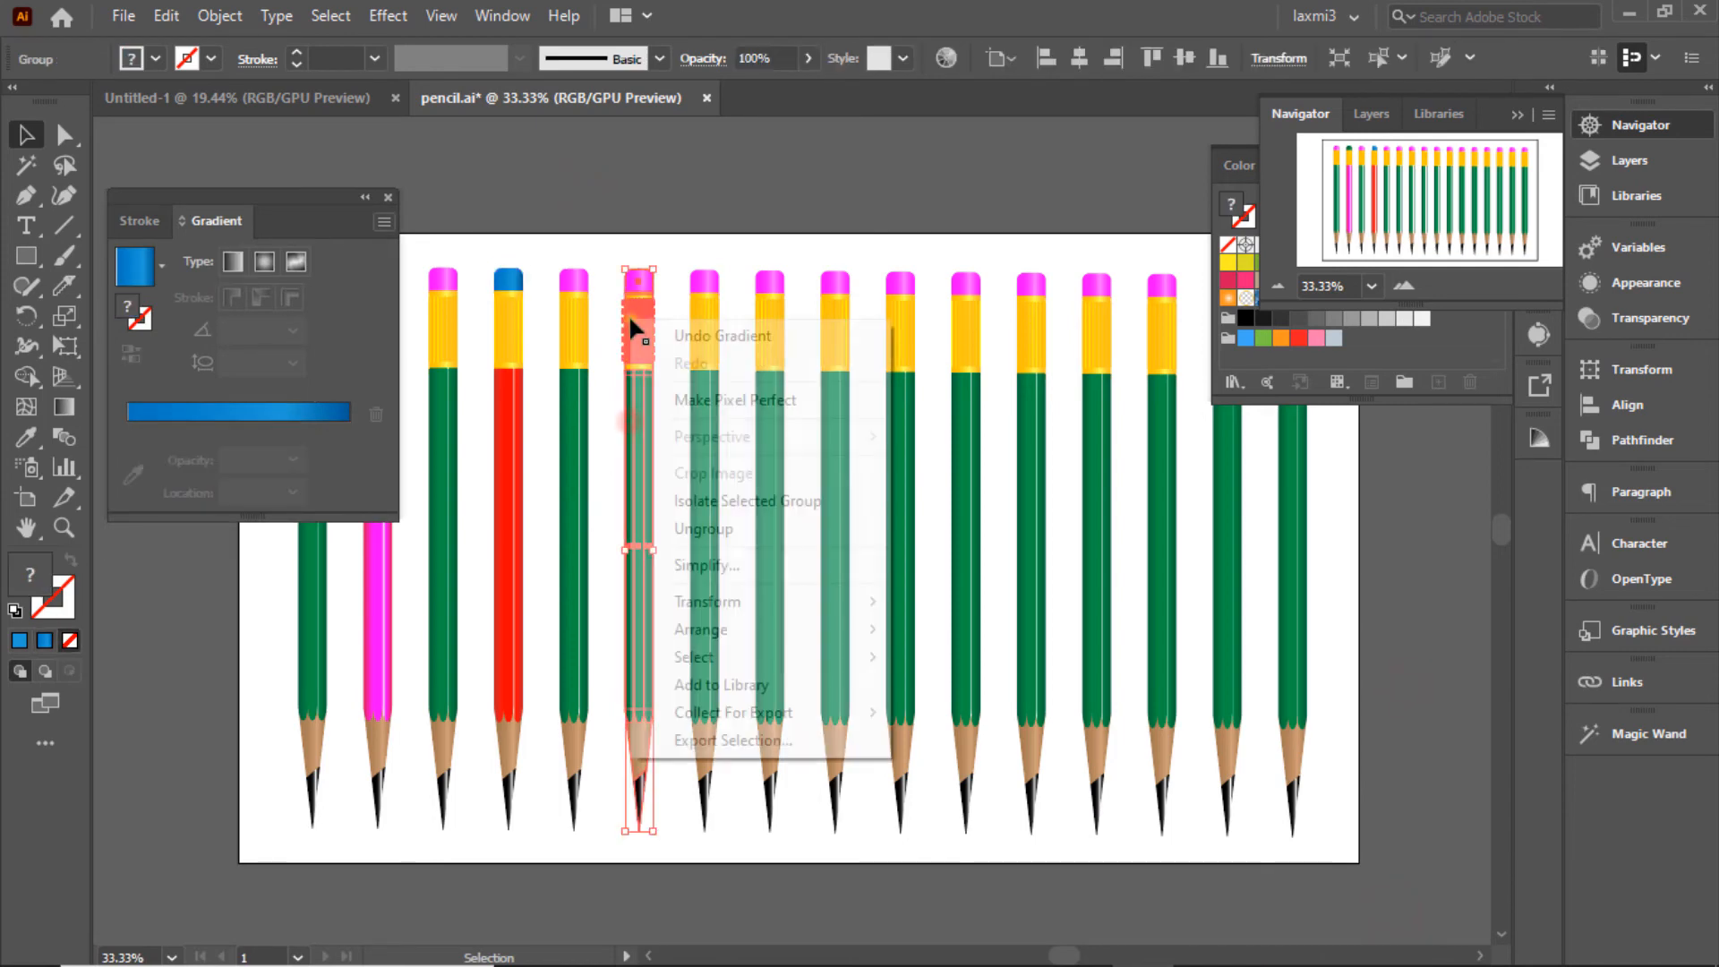
{"action": "left_click", "coordinate": [695, 532]}
{"action": "left_click", "coordinate": [609, 215]}
Try New Gradient Swatch 3 and then New Gradient Swatch 5, without its white stop, on the sixth pencil's eraser.
{"action": "left_click", "coordinate": [639, 283]}
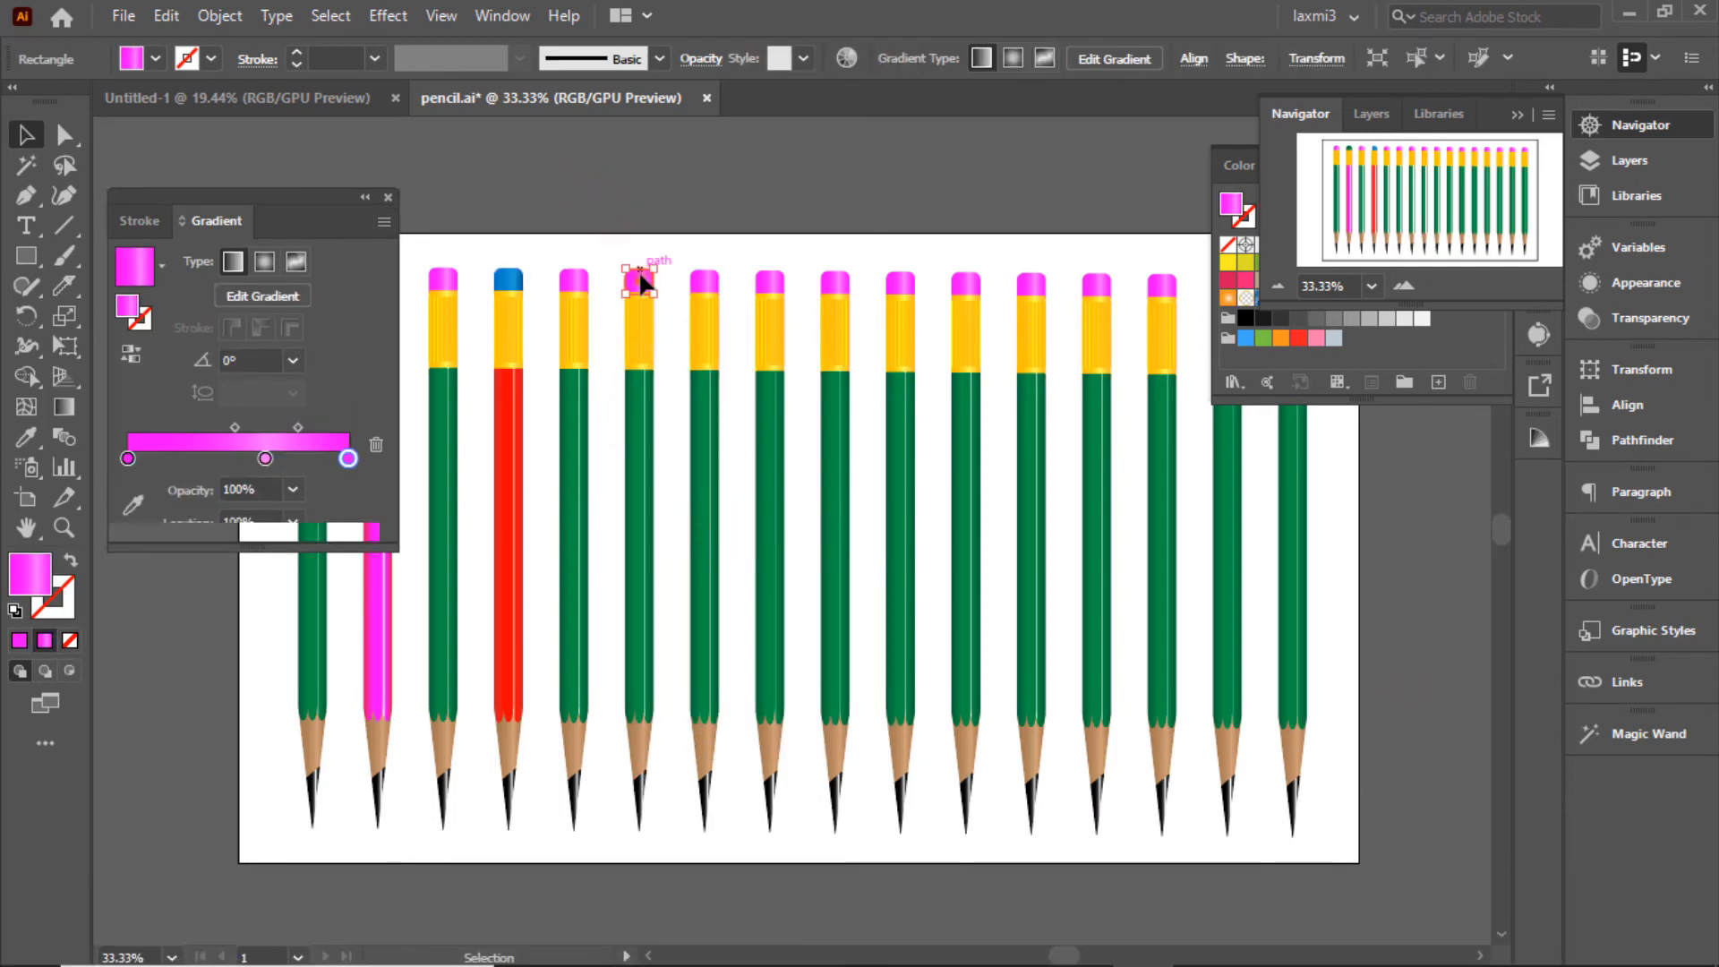
{"action": "left_click", "coordinate": [161, 267]}
{"action": "left_click", "coordinate": [163, 267]}
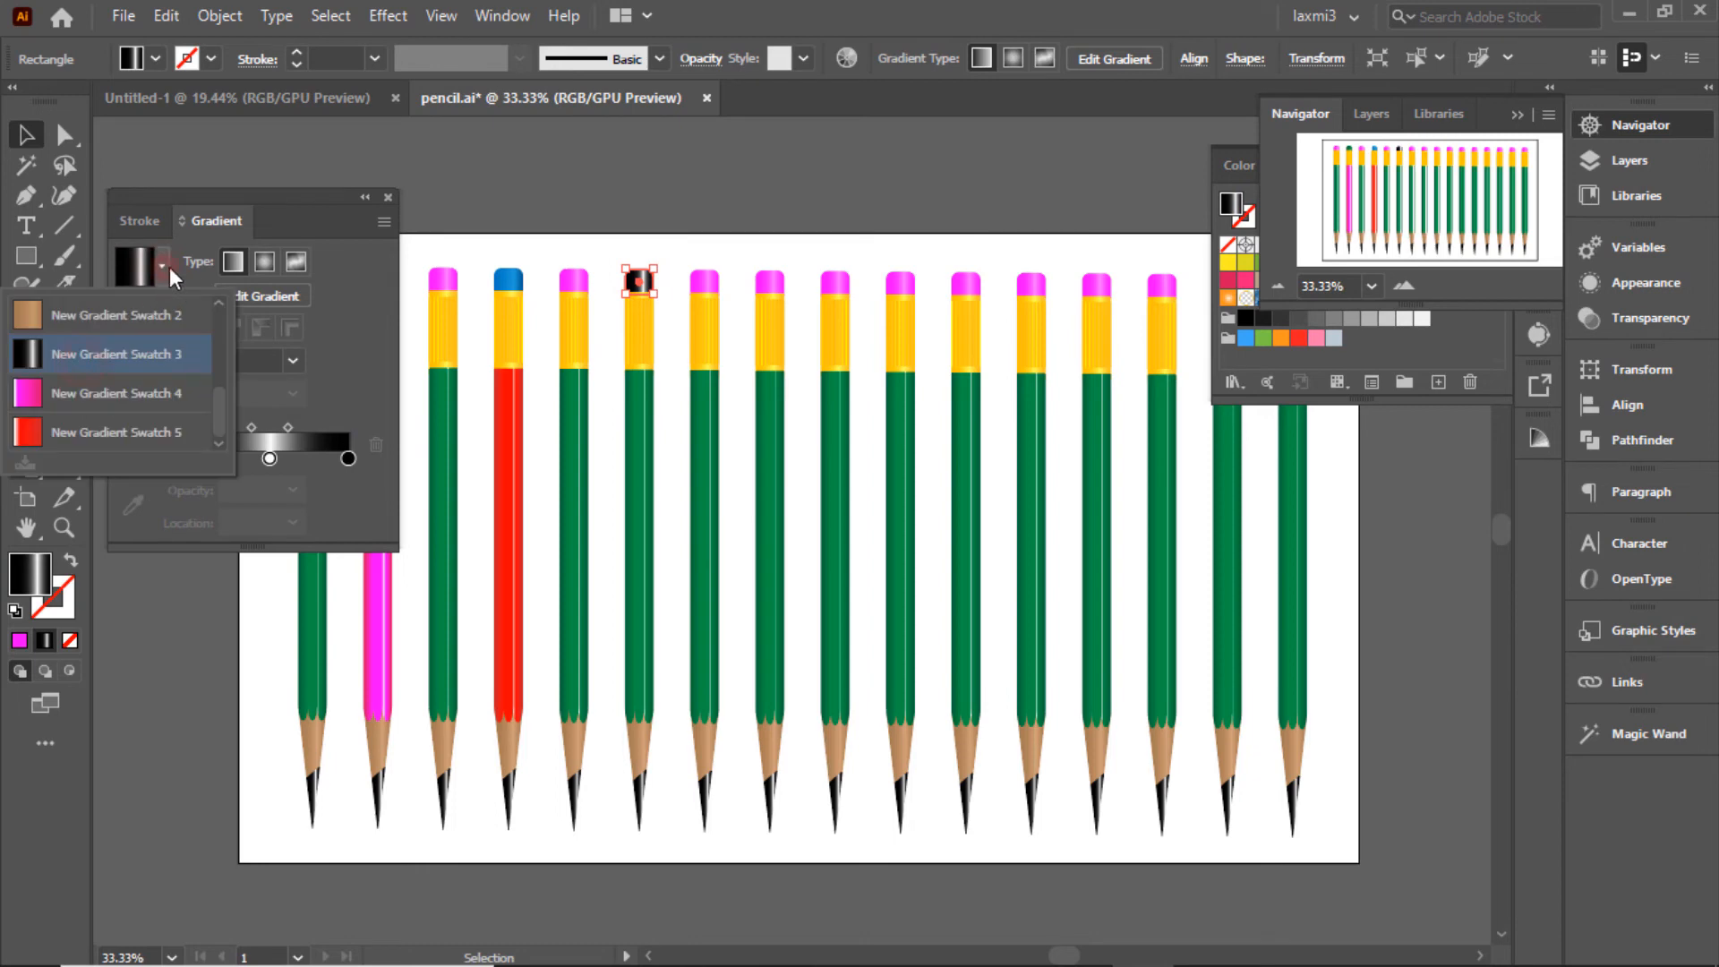
{"action": "left_click", "coordinate": [73, 434]}
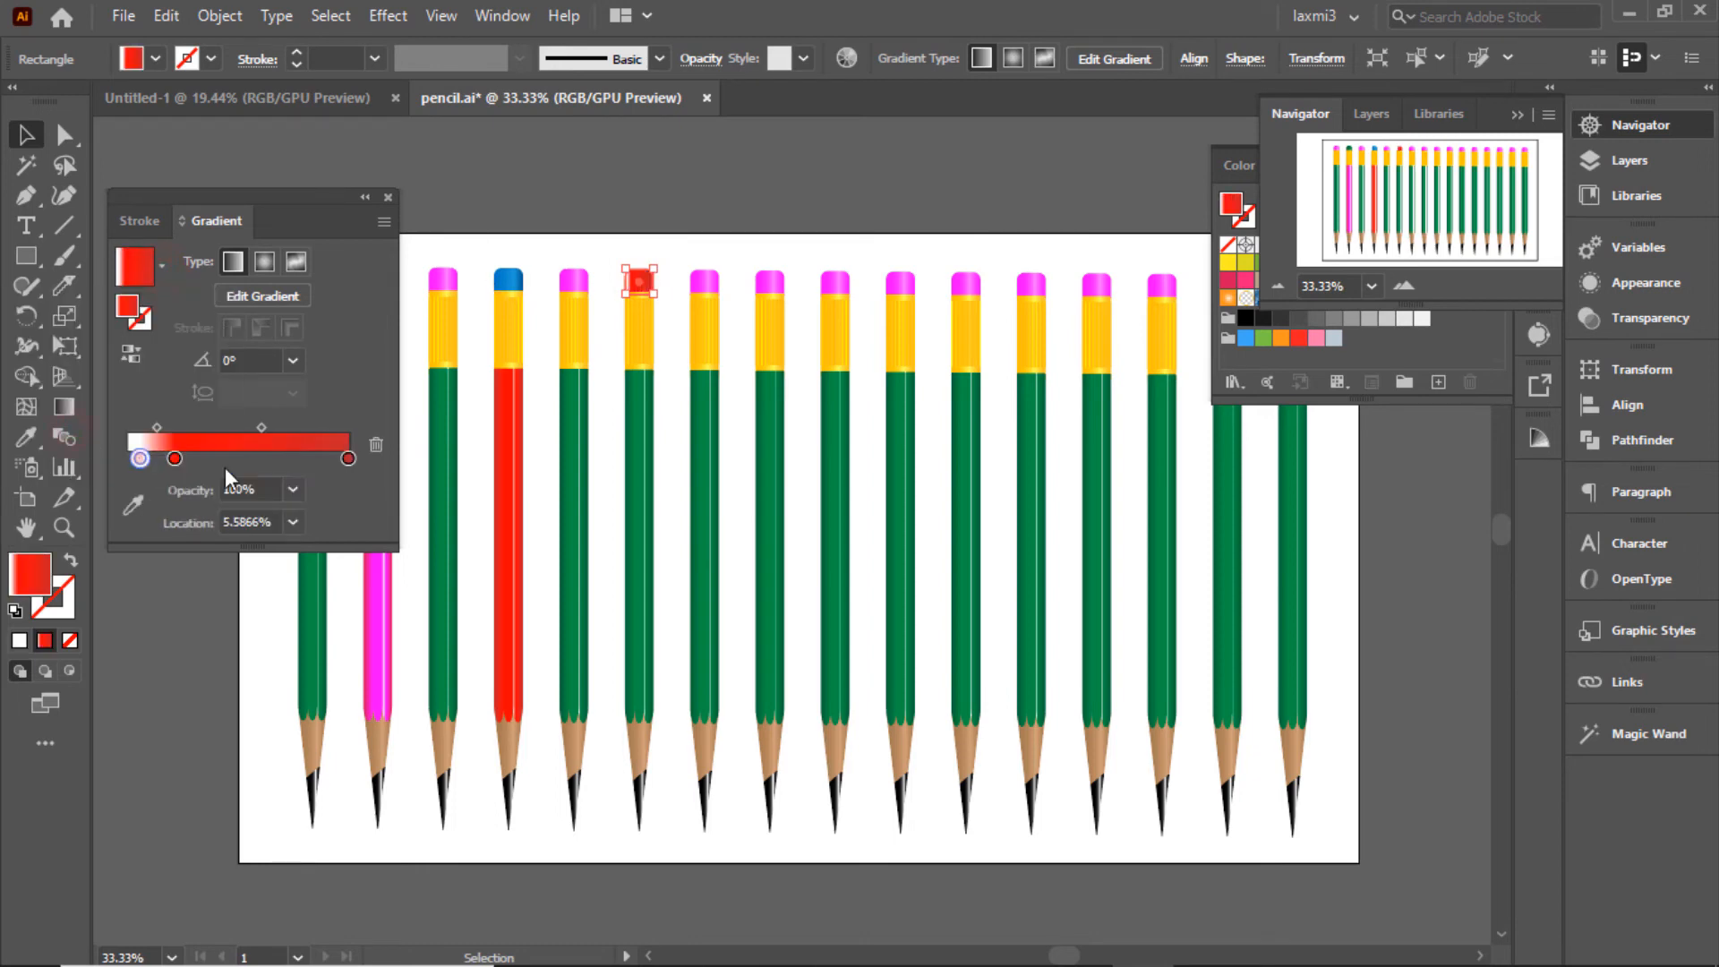
Fill the sixth pencil's eraser with purple and turn it into a gradient with purple stops at both ends.
{"action": "left_click", "coordinate": [126, 61]}
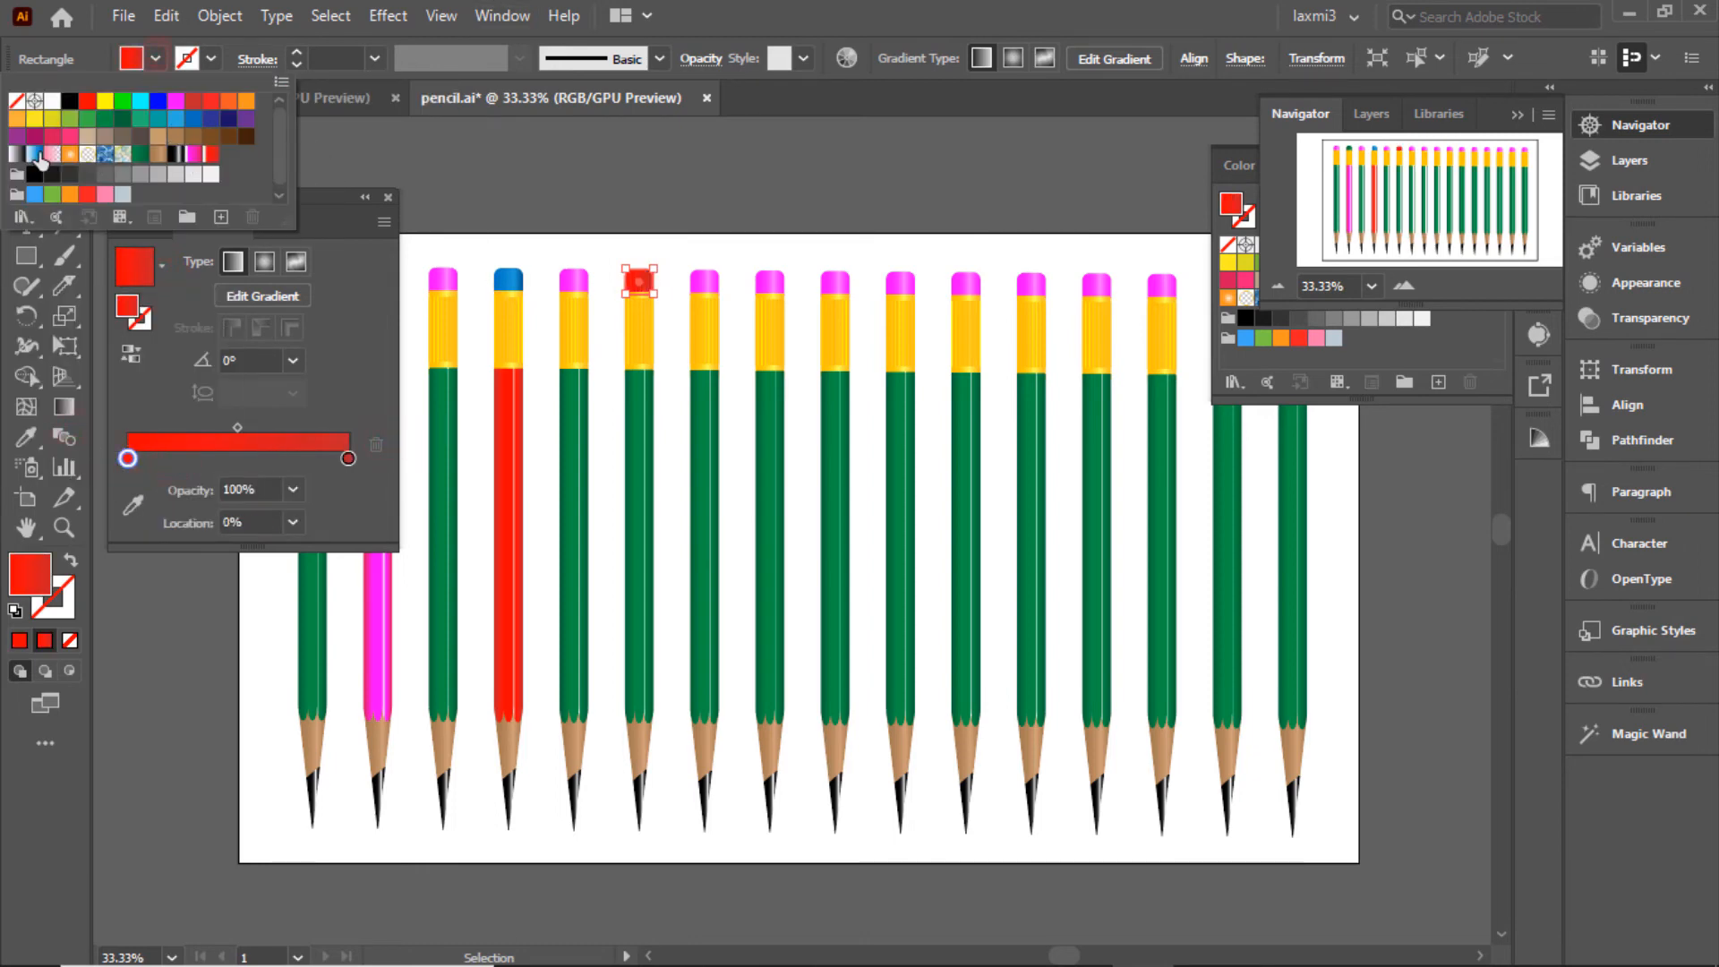
{"action": "left_click", "coordinate": [247, 123]}
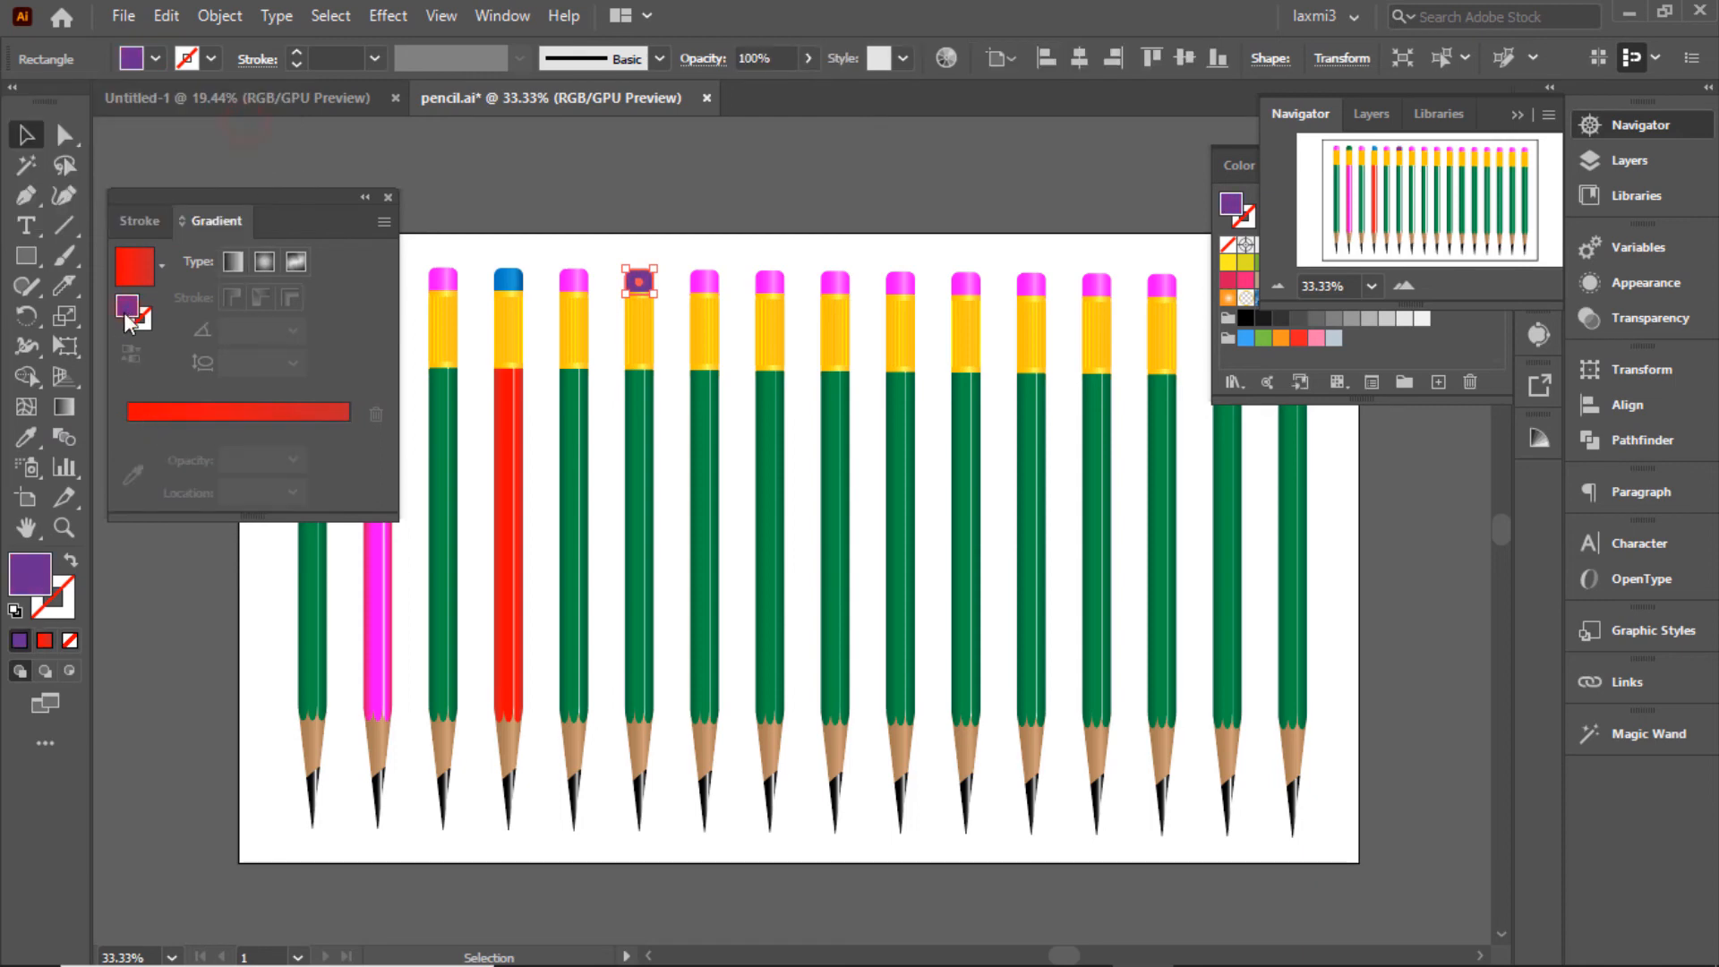
{"action": "left_click_drag", "start_coordinate": [128, 459], "coordinate": [142, 460]}
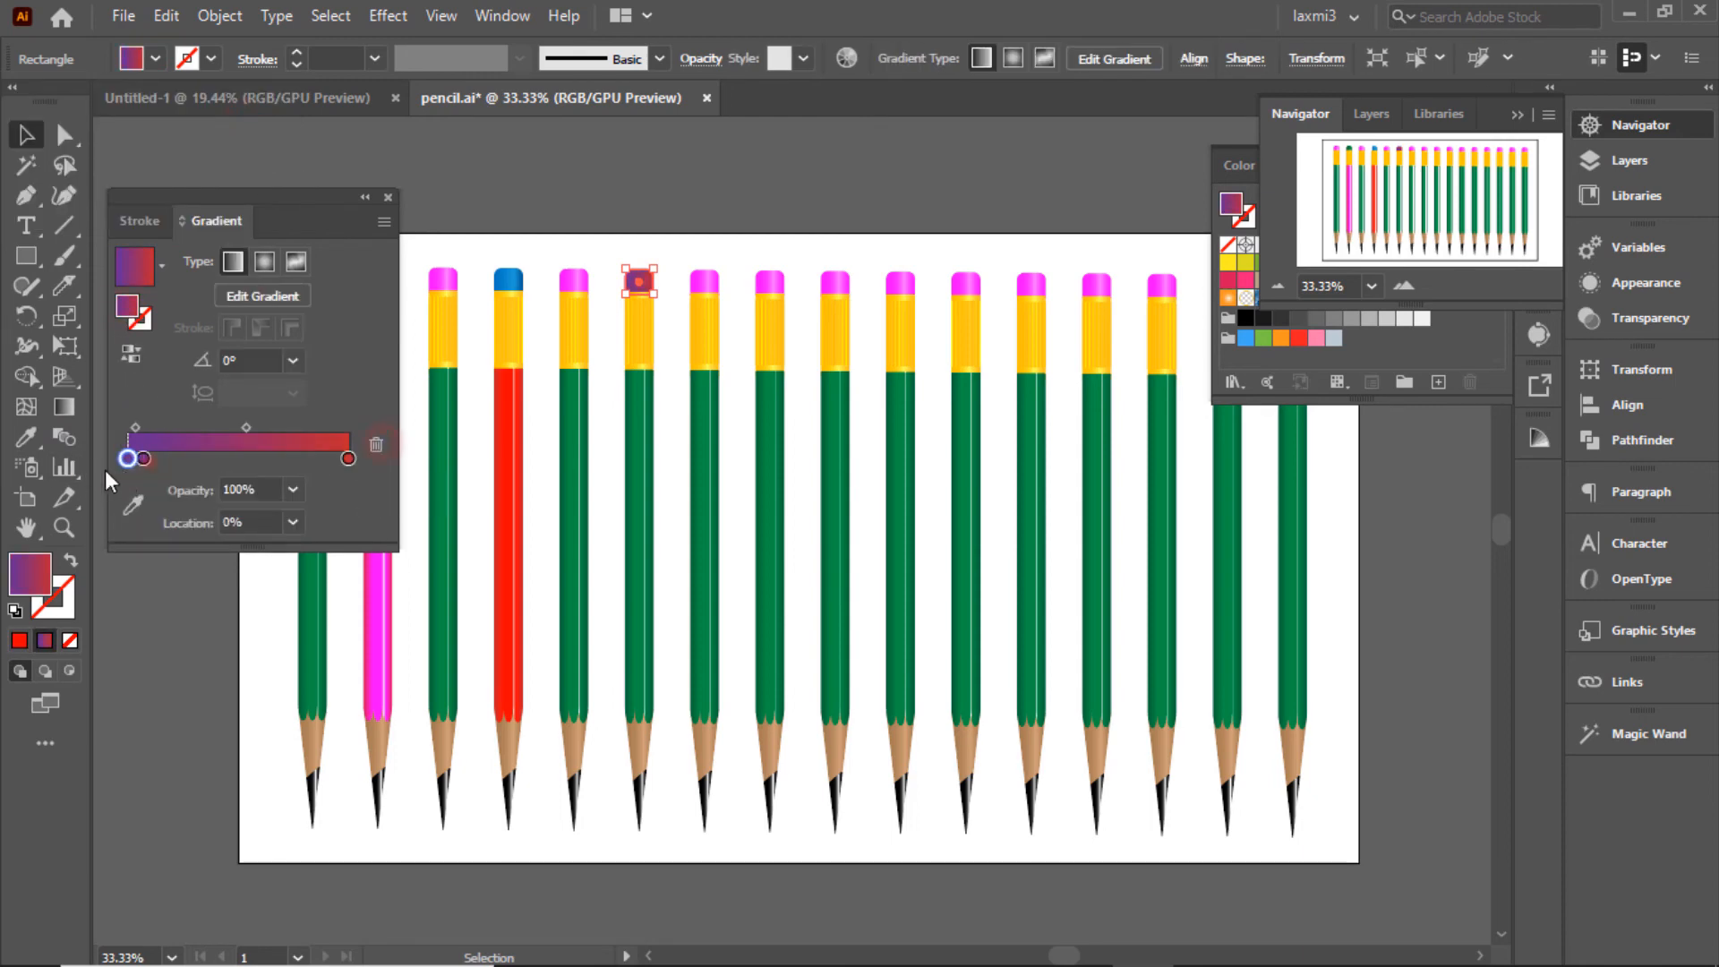
{"action": "left_click_drag", "start_coordinate": [311, 458], "coordinate": [347, 458]}
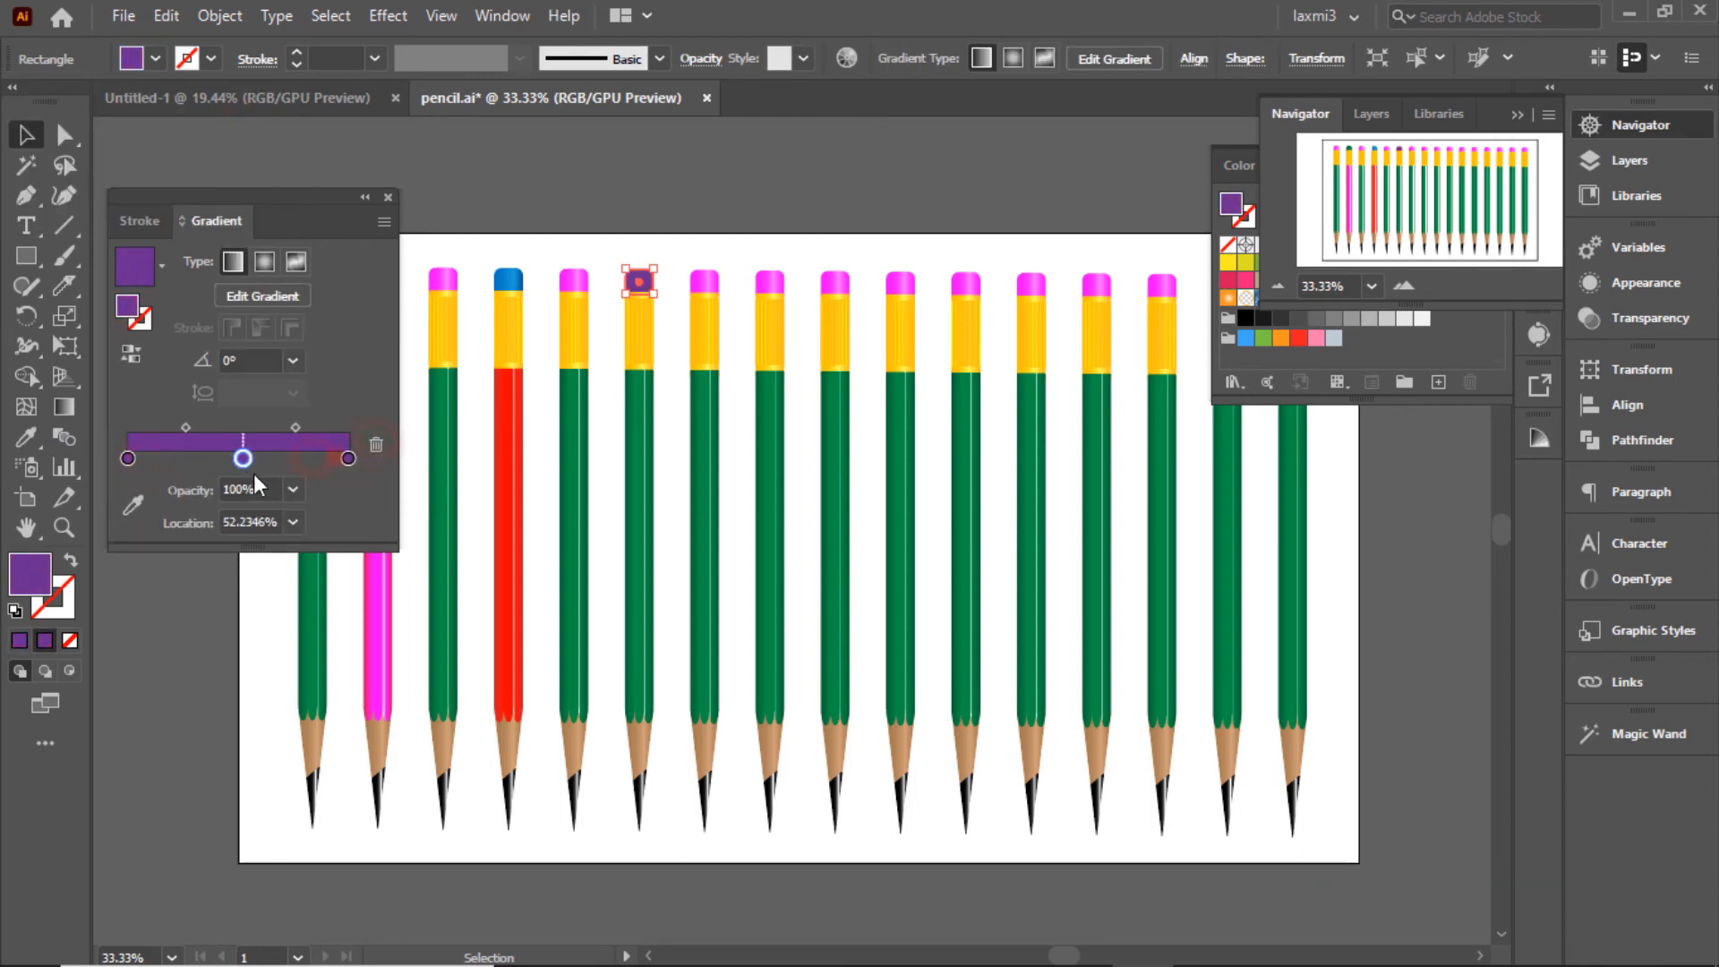
Place the eraser gradient's middle stop right of centre and set its colour to the lighter purple 665191.
{"action": "double_click", "coordinate": [284, 459]}
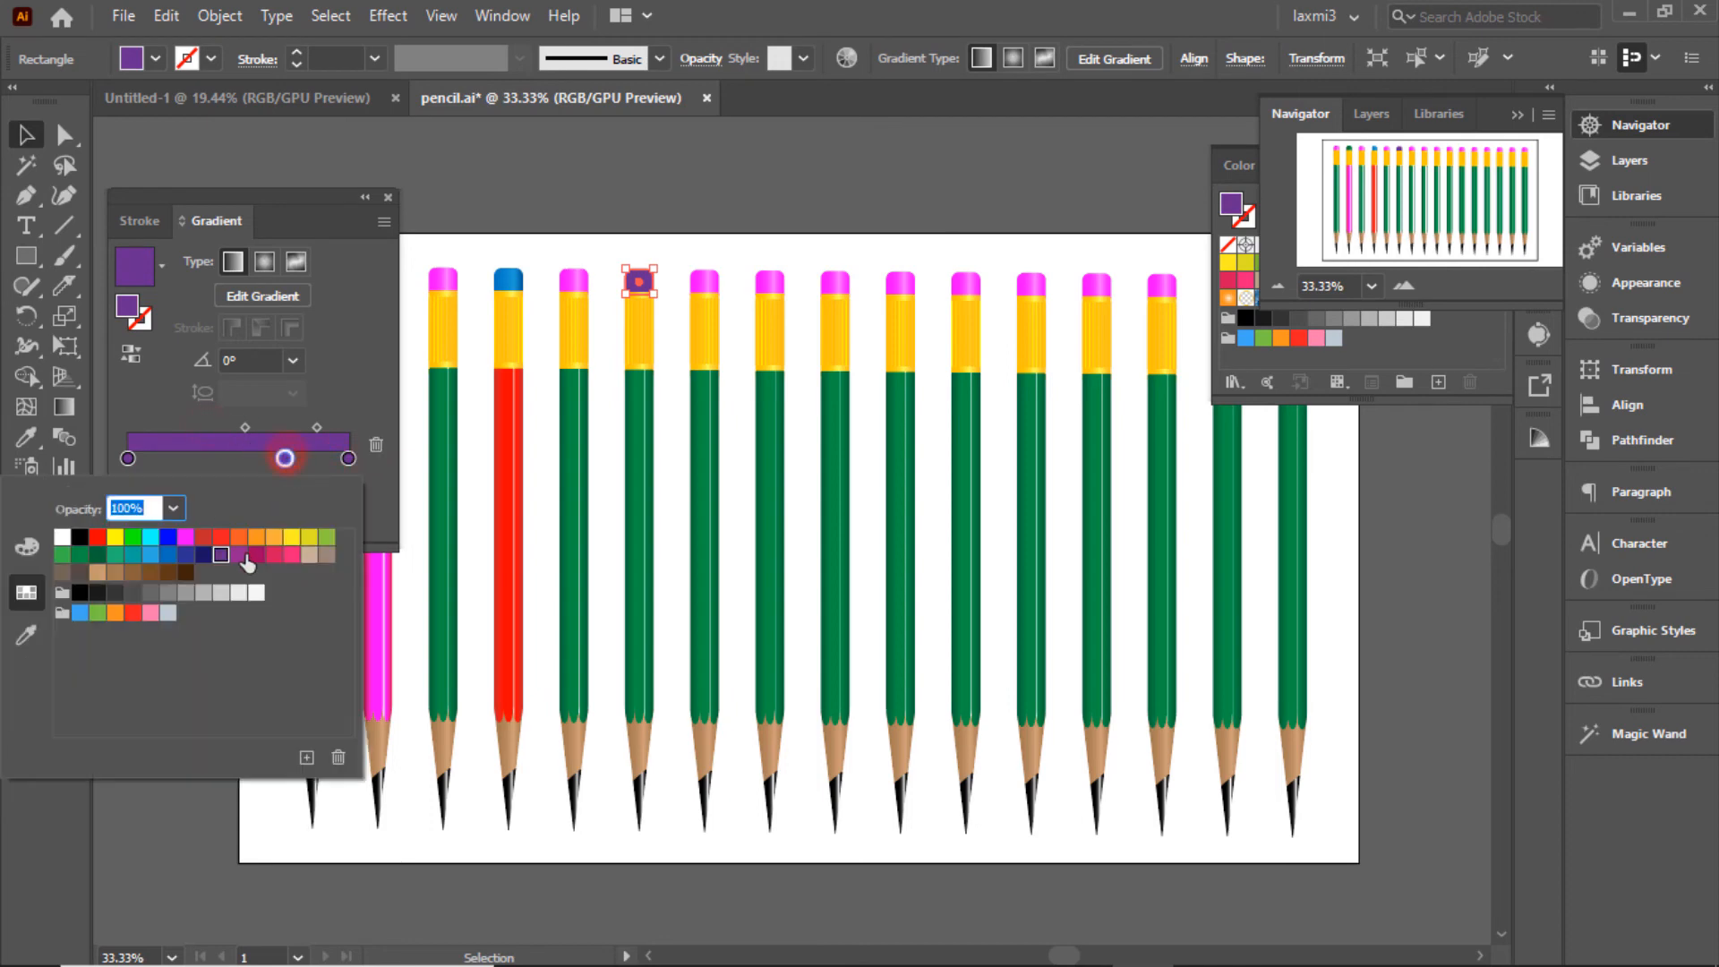
{"action": "left_click", "coordinate": [26, 546]}
{"action": "left_click", "coordinate": [185, 593]}
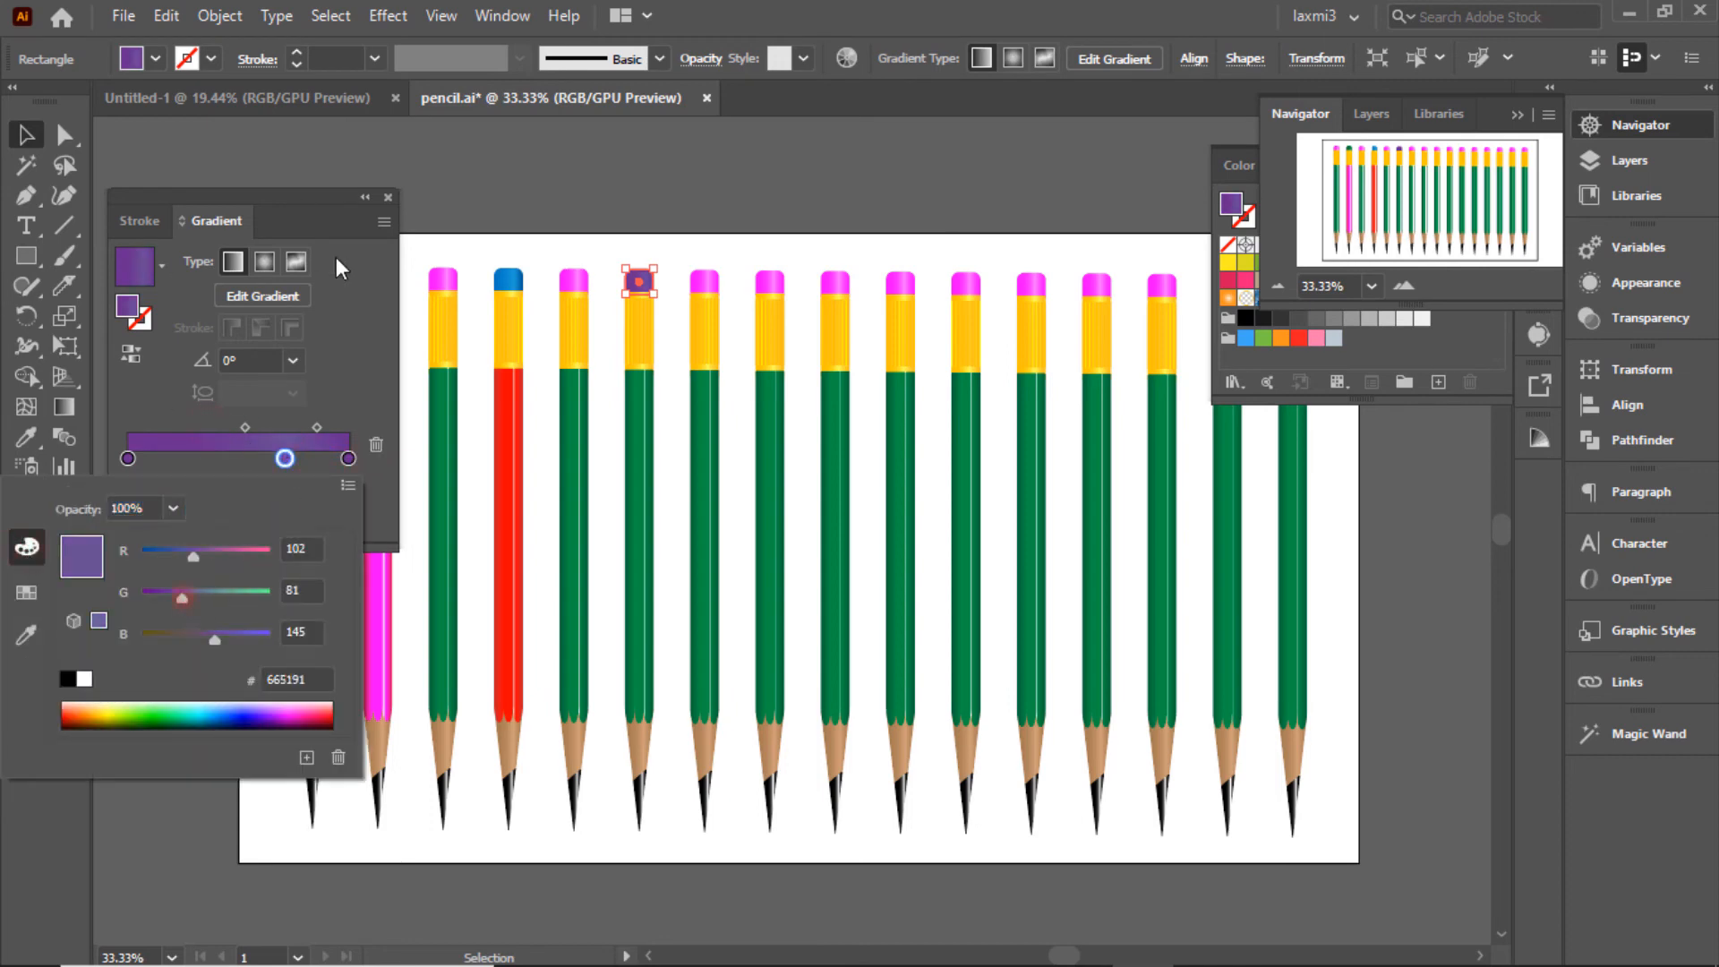
{"action": "left_click", "coordinate": [450, 194]}
Set the left gradient stop of the sixth pencil's left body strip to a dark navy blue swatch.
{"action": "left_click", "coordinate": [638, 502]}
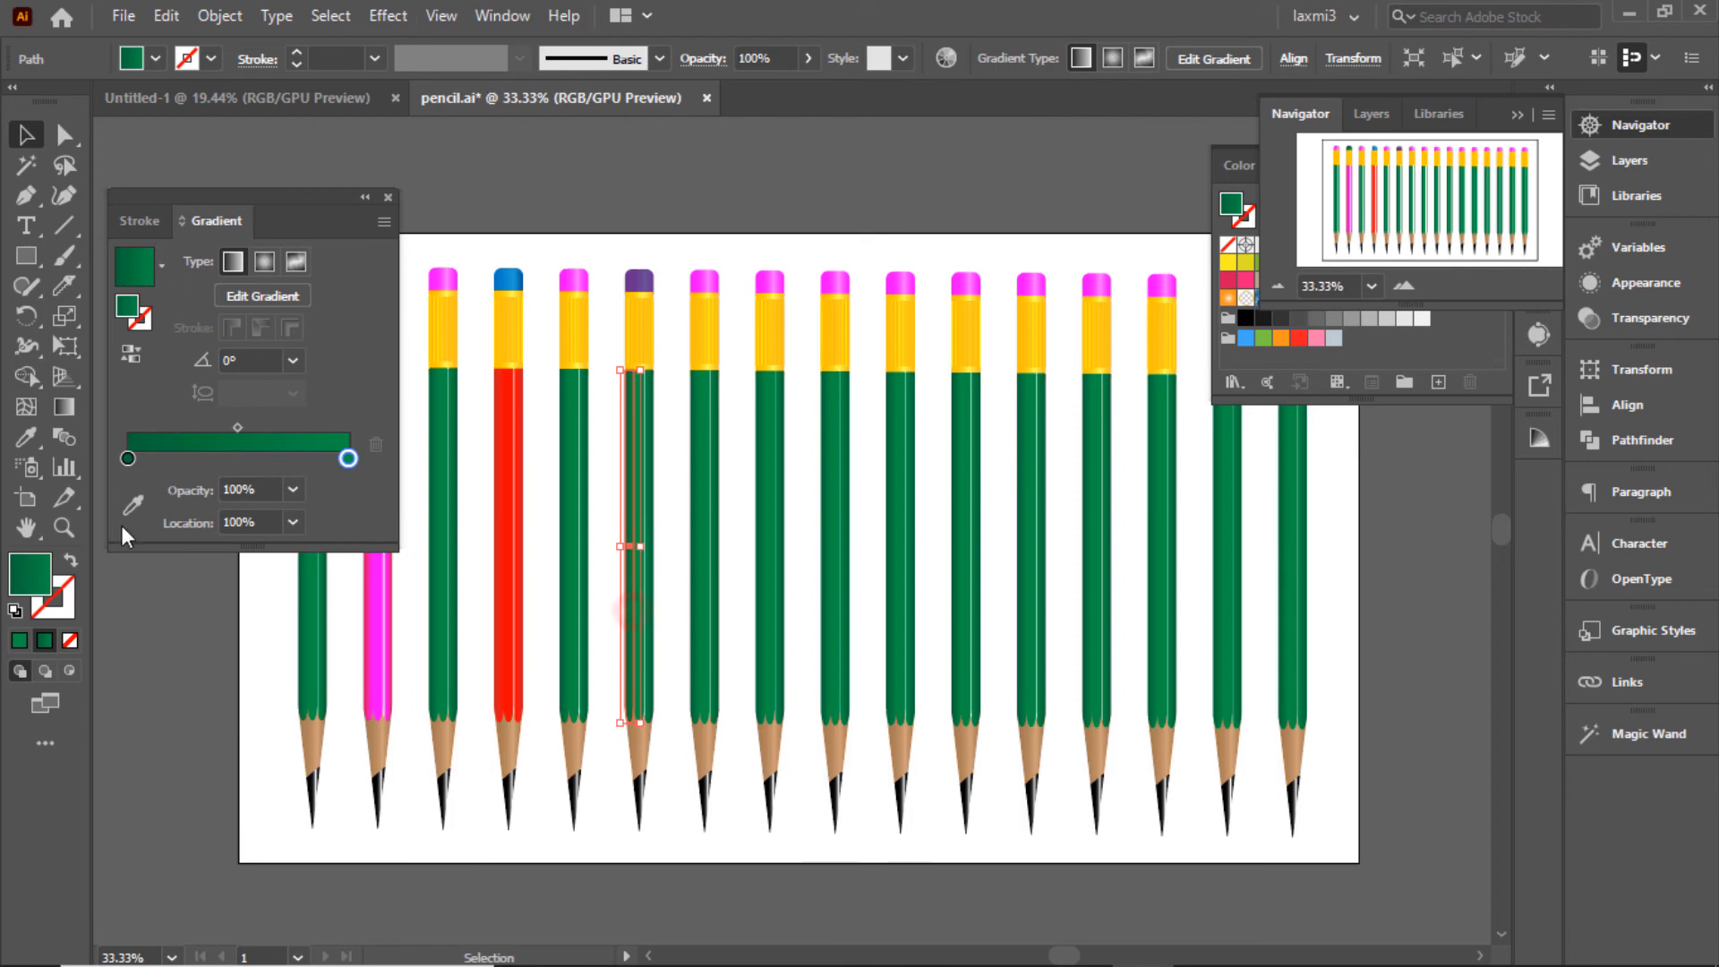
{"action": "double_click", "coordinate": [127, 459]}
{"action": "left_click", "coordinate": [26, 592]}
{"action": "left_click", "coordinate": [203, 555]}
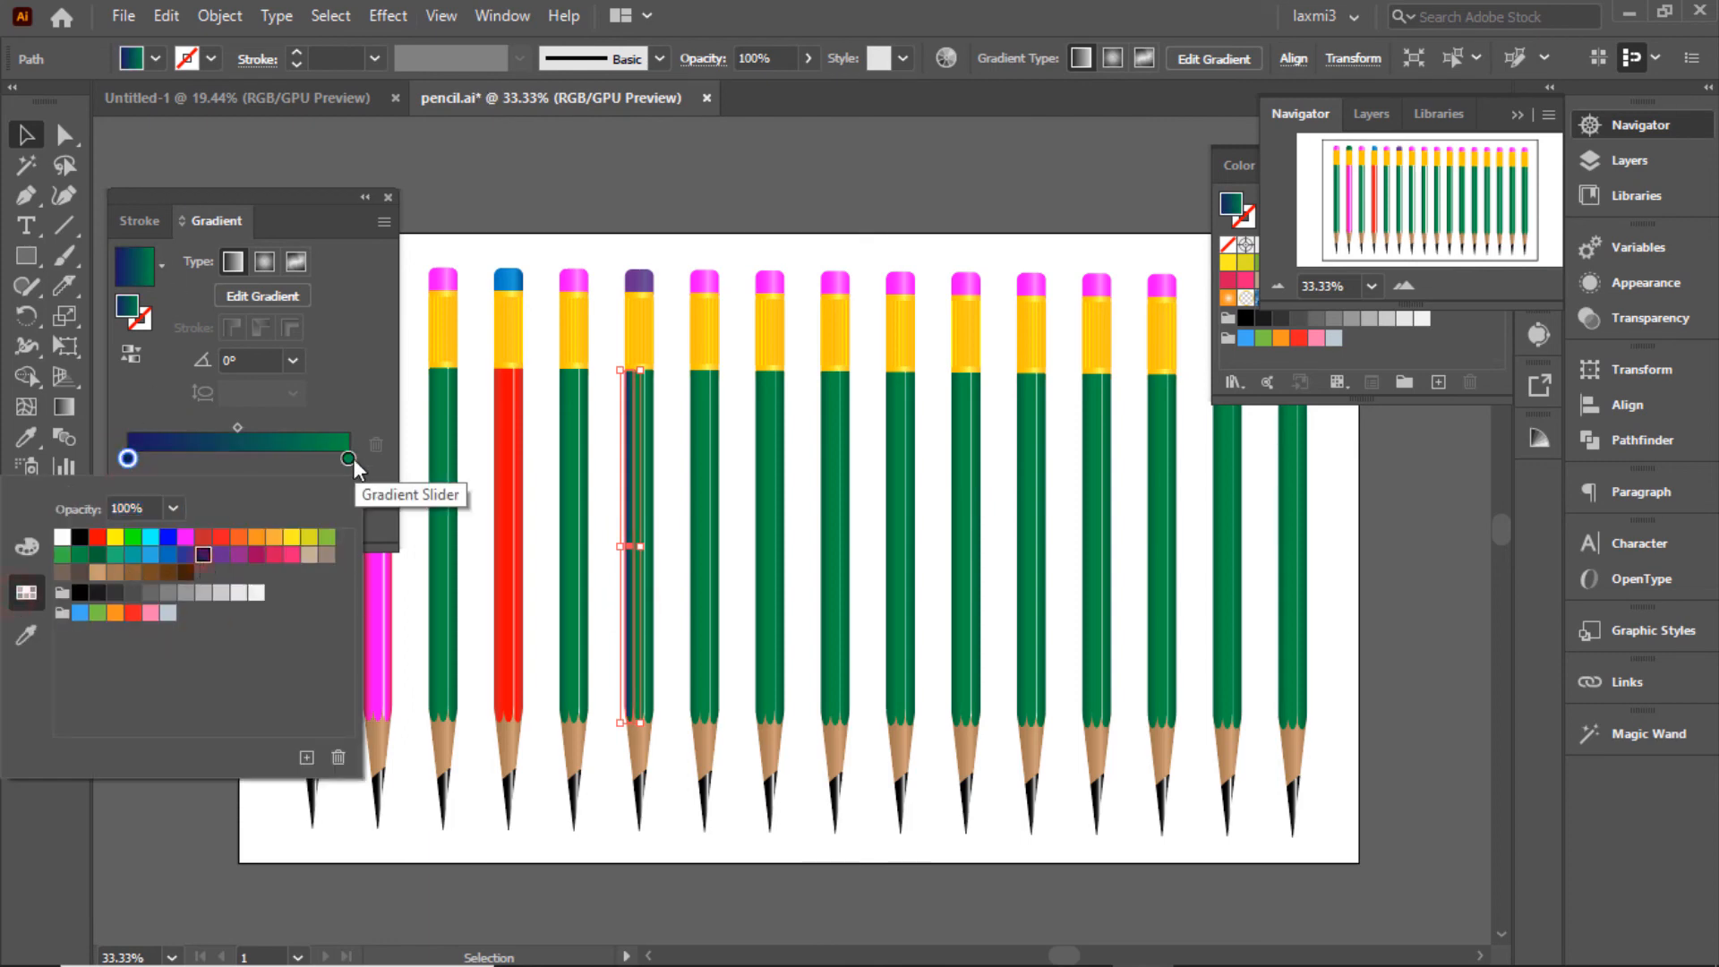
Set the right gradient stop of the sixth pencil's left body strip to the bright blue swatch.
{"action": "double_click", "coordinate": [348, 459]}
{"action": "left_click", "coordinate": [167, 536]}
{"action": "left_click", "coordinate": [538, 179]}
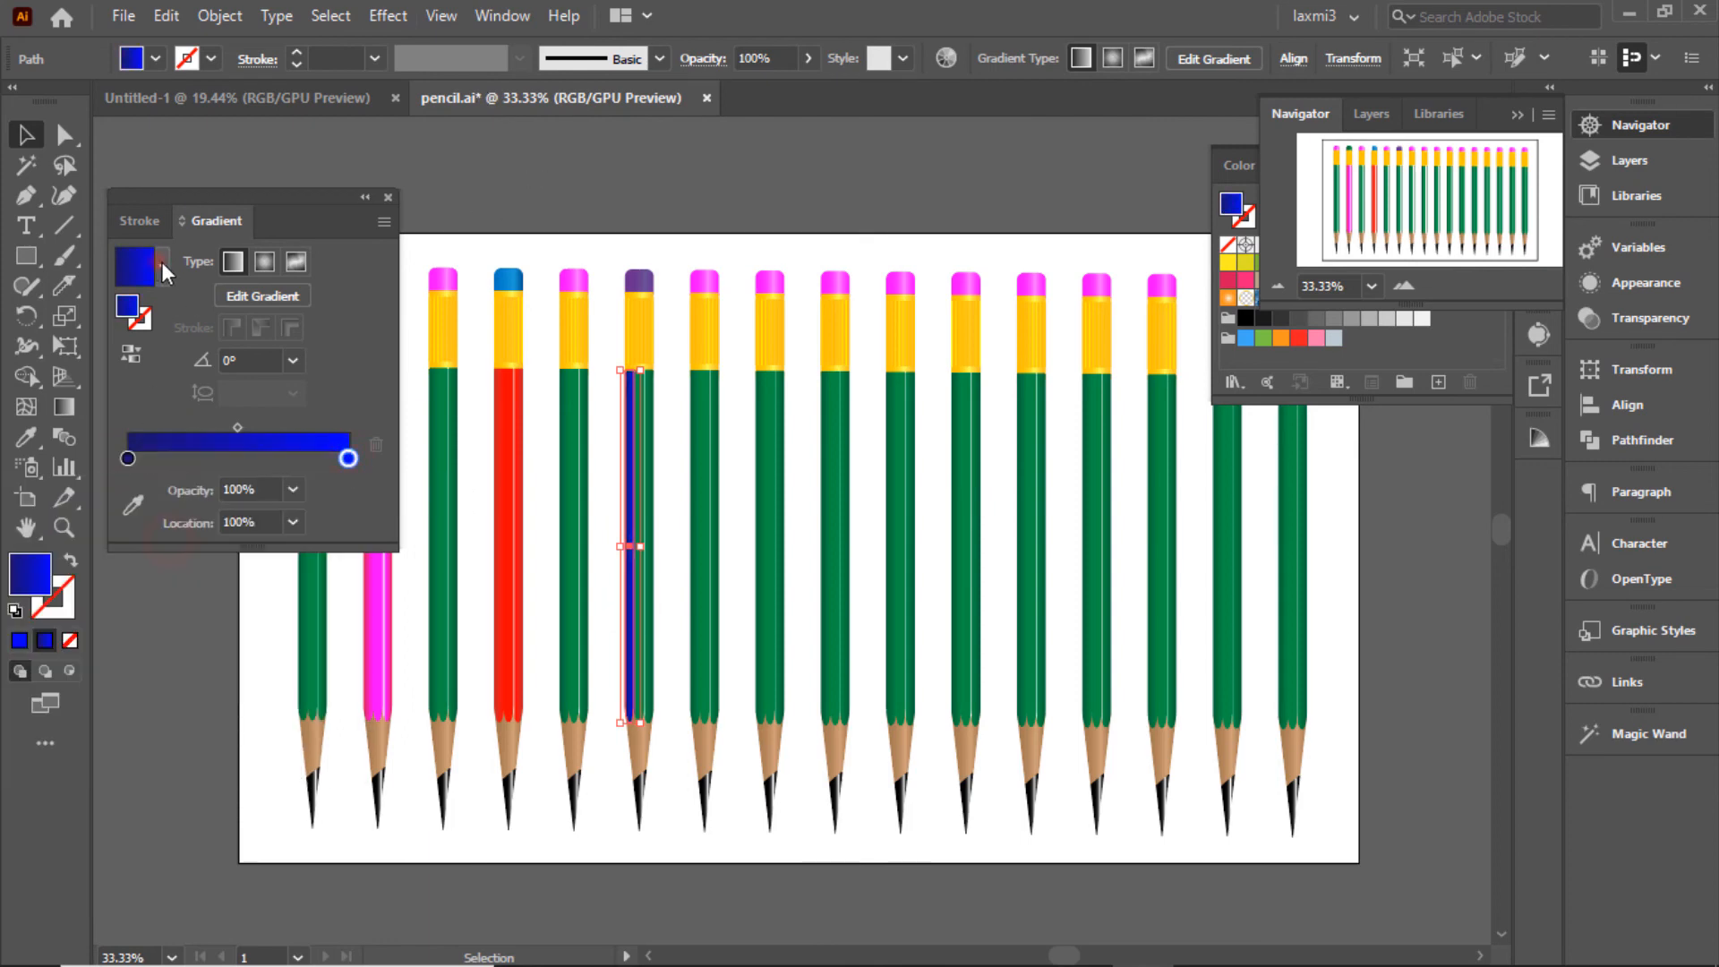
{"action": "left_click", "coordinate": [555, 149]}
Apply the same navy-to-blue gradient to the middle and right body strips of the sixth pencil.
{"action": "left_click", "coordinate": [640, 566]}
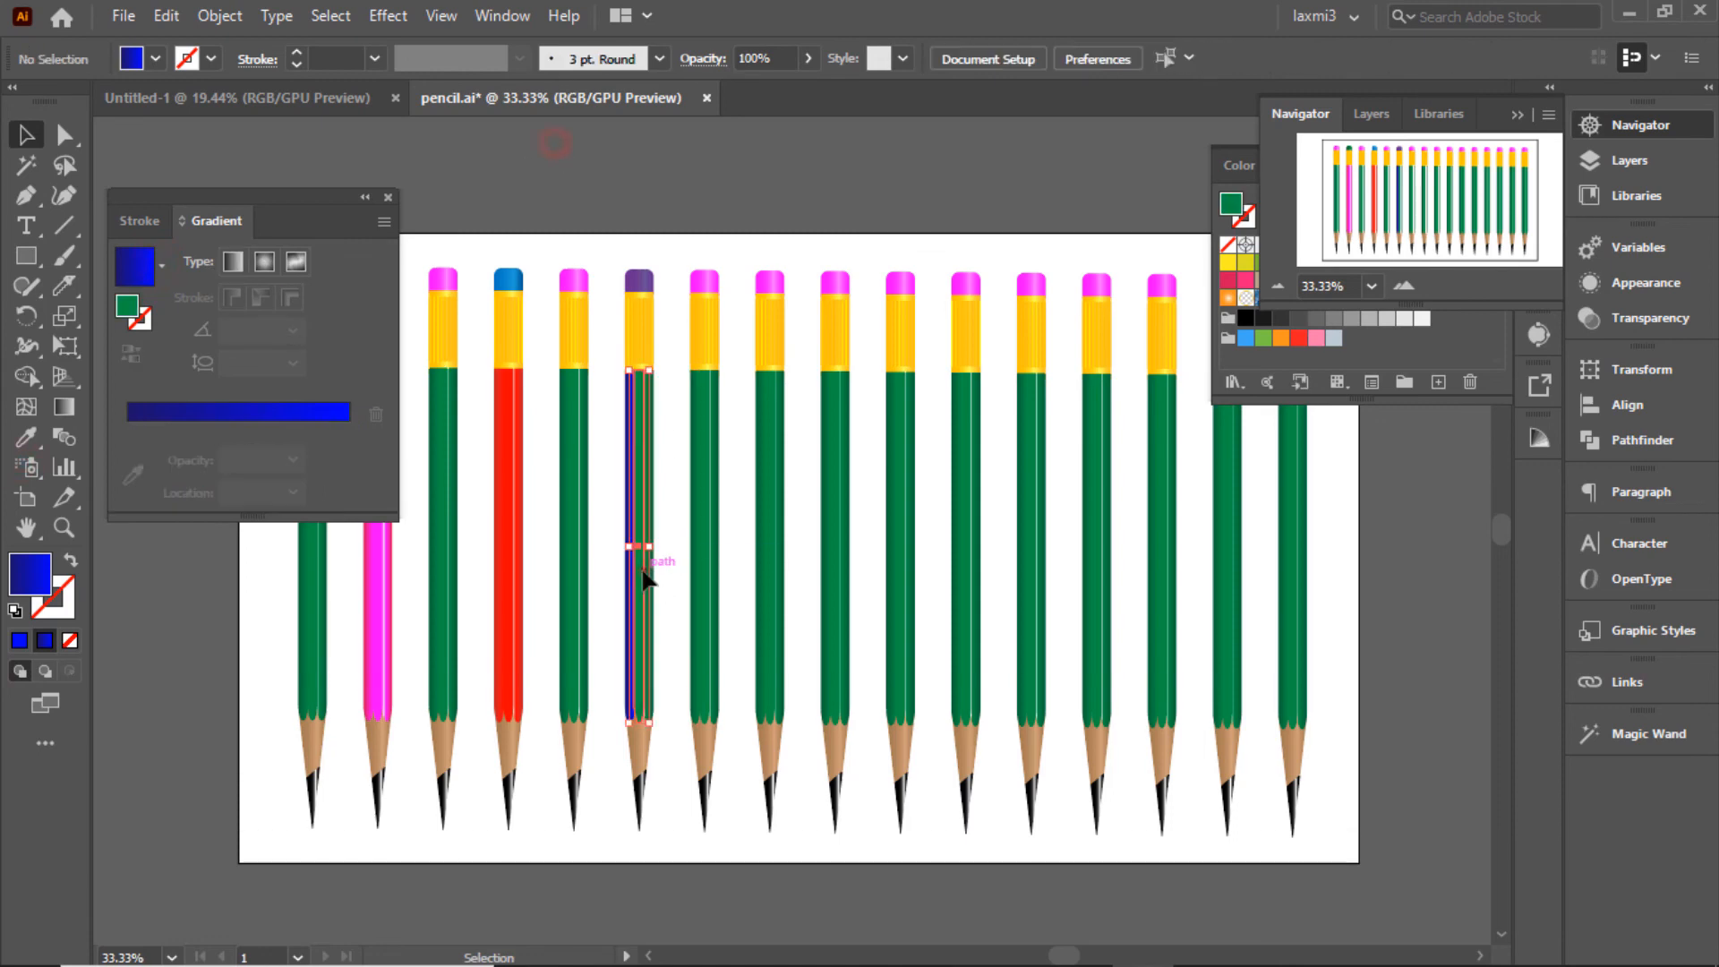
{"action": "left_click", "coordinate": [155, 59]}
{"action": "left_click", "coordinate": [155, 101]}
{"action": "left_click", "coordinate": [632, 179]}
{"action": "left_click", "coordinate": [657, 548]}
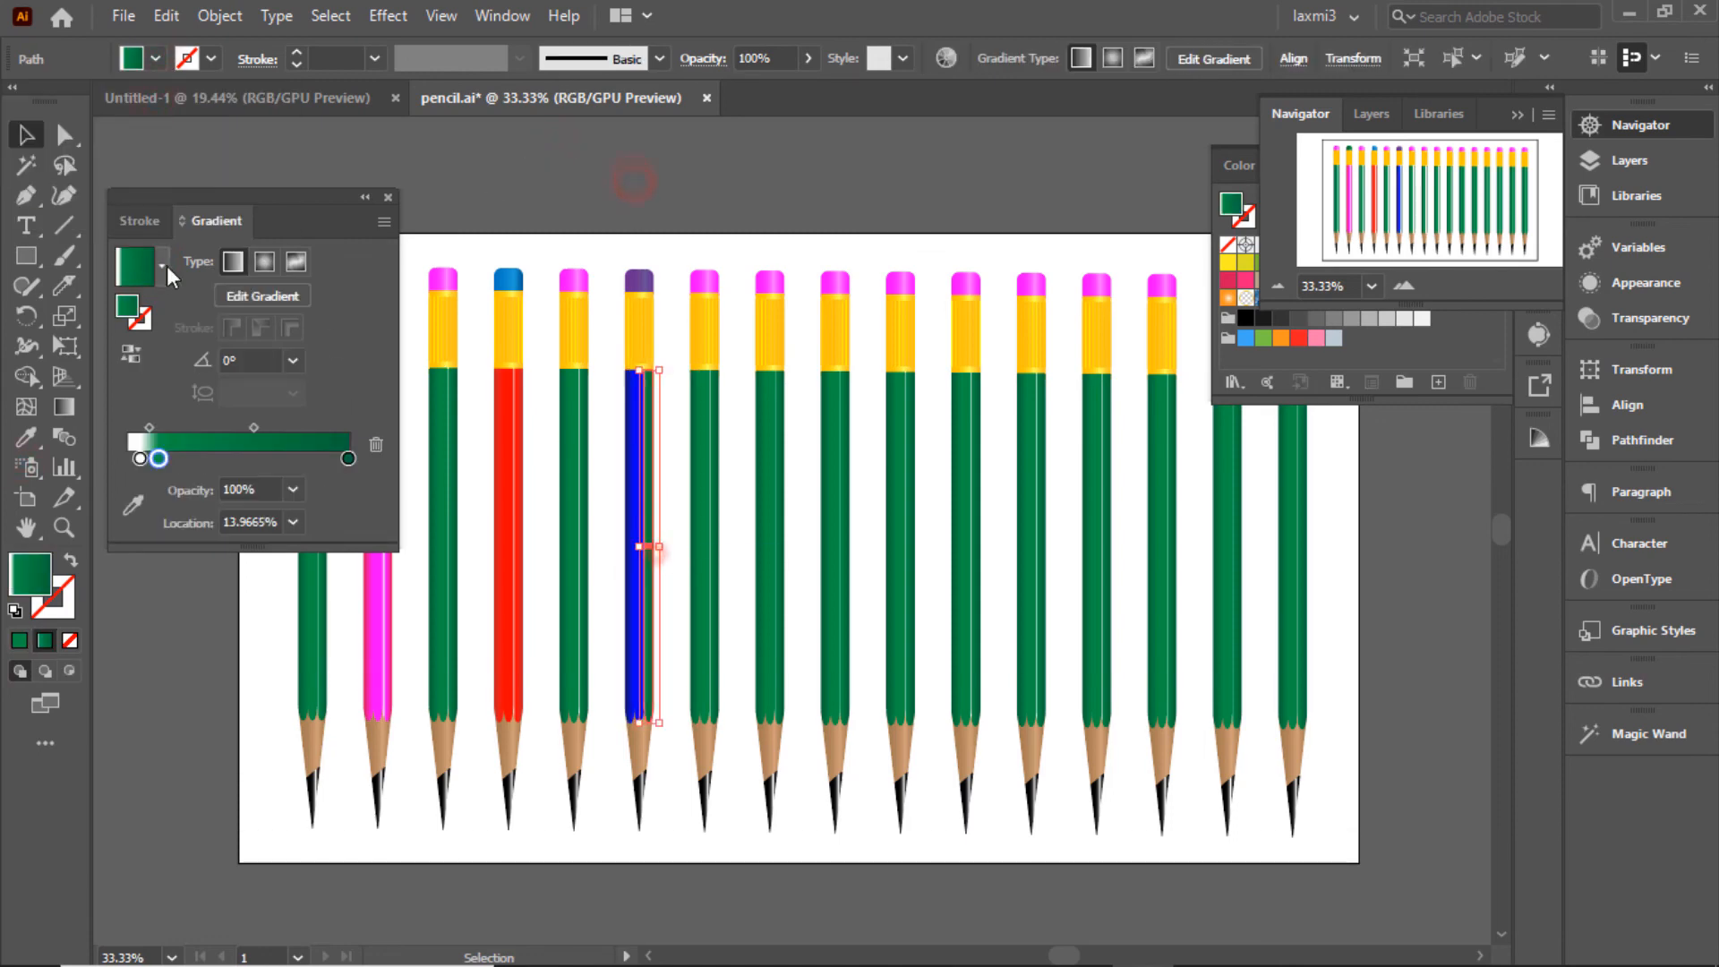
{"action": "left_click", "coordinate": [157, 265]}
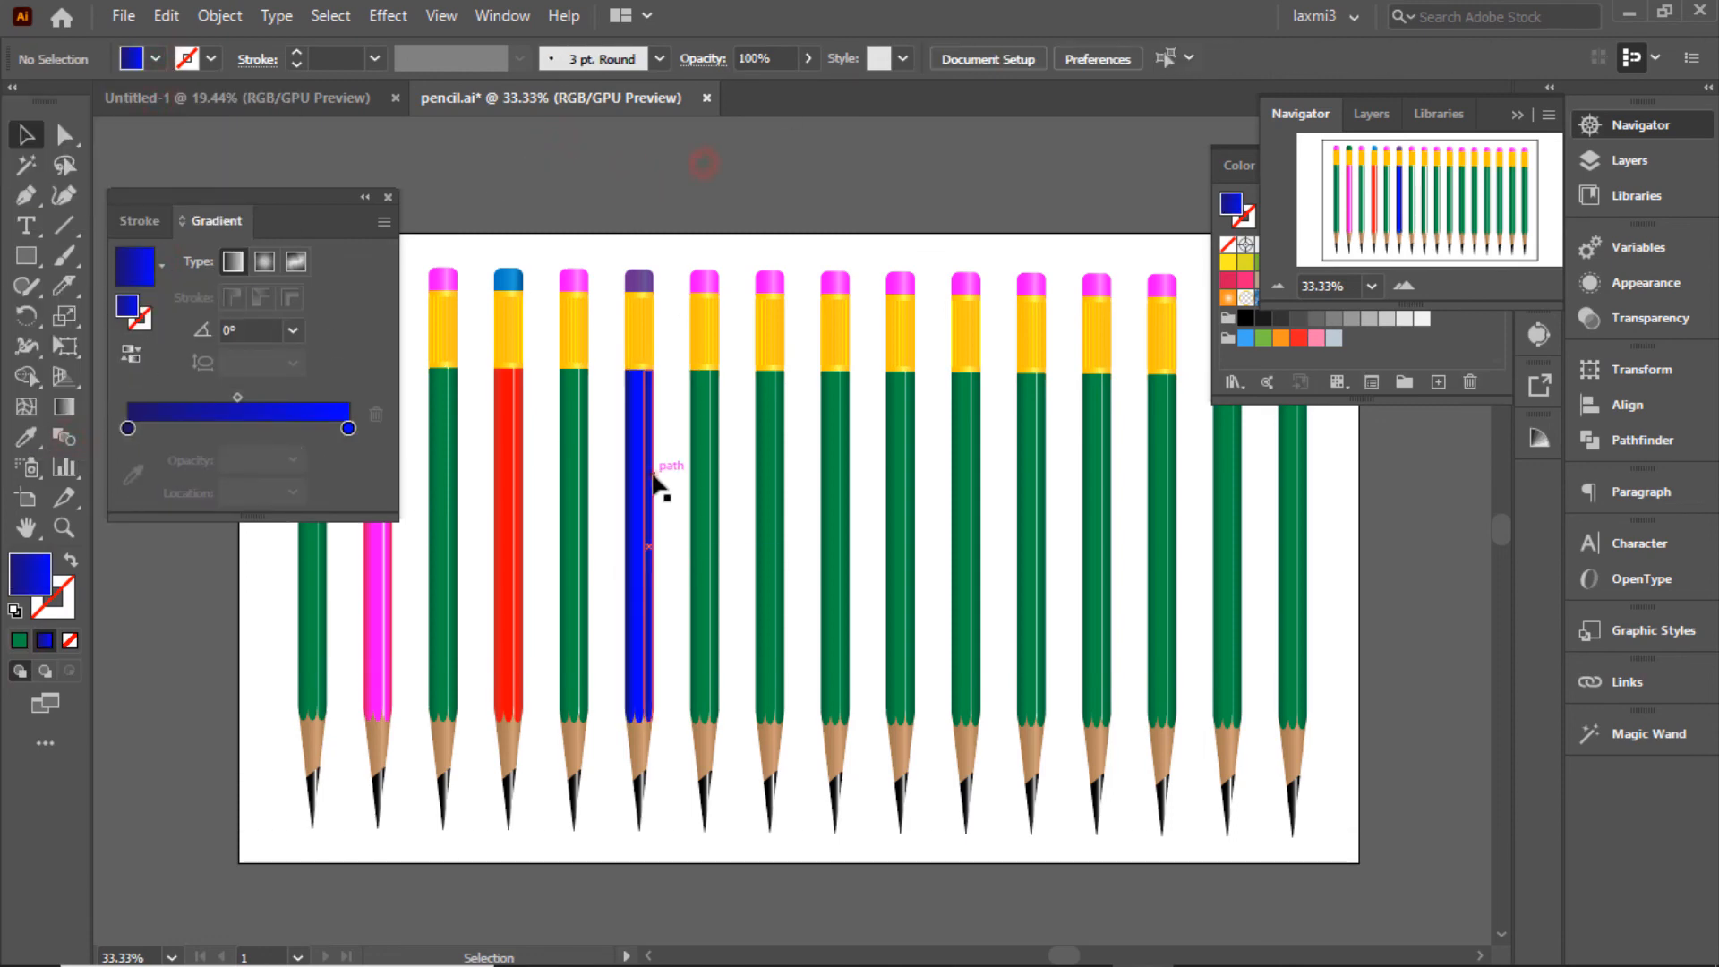
Reverse the gradient on the sixth pencil's right body strip and set its left stop to white, with the blue stop at about 20%.
{"action": "left_click", "coordinate": [130, 354]}
{"action": "left_click", "coordinate": [128, 459]}
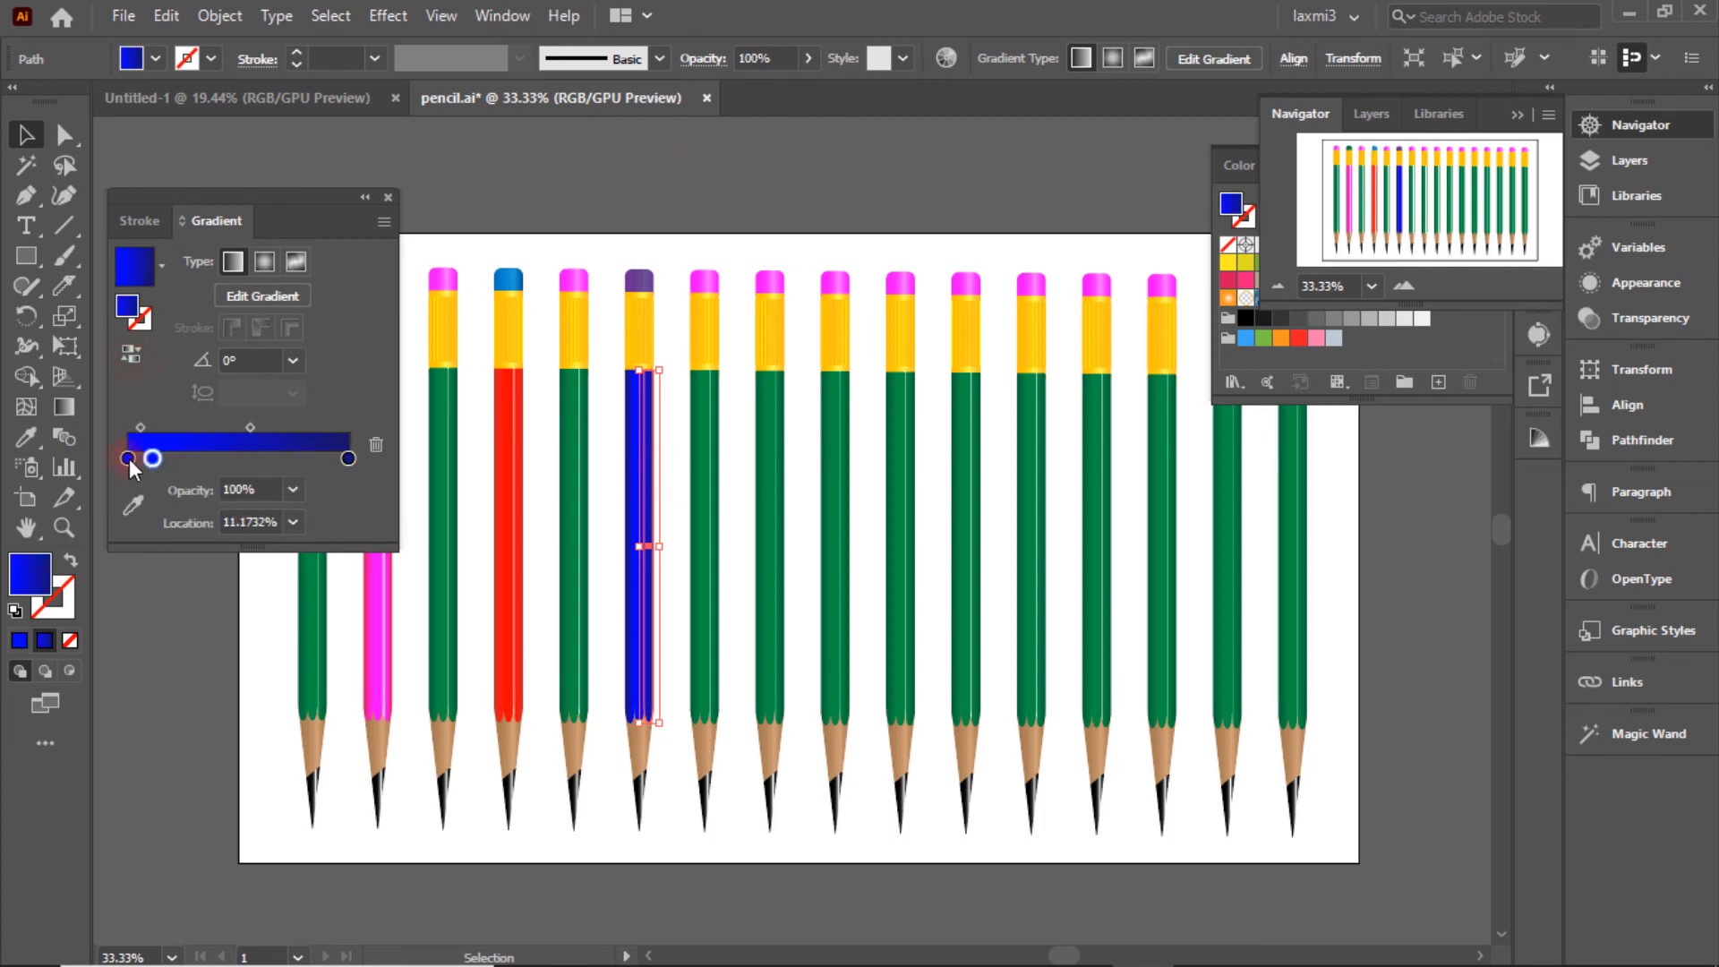
{"action": "double_click", "coordinate": [128, 460]}
{"action": "left_click_drag", "start_coordinate": [158, 458], "coordinate": [178, 458]}
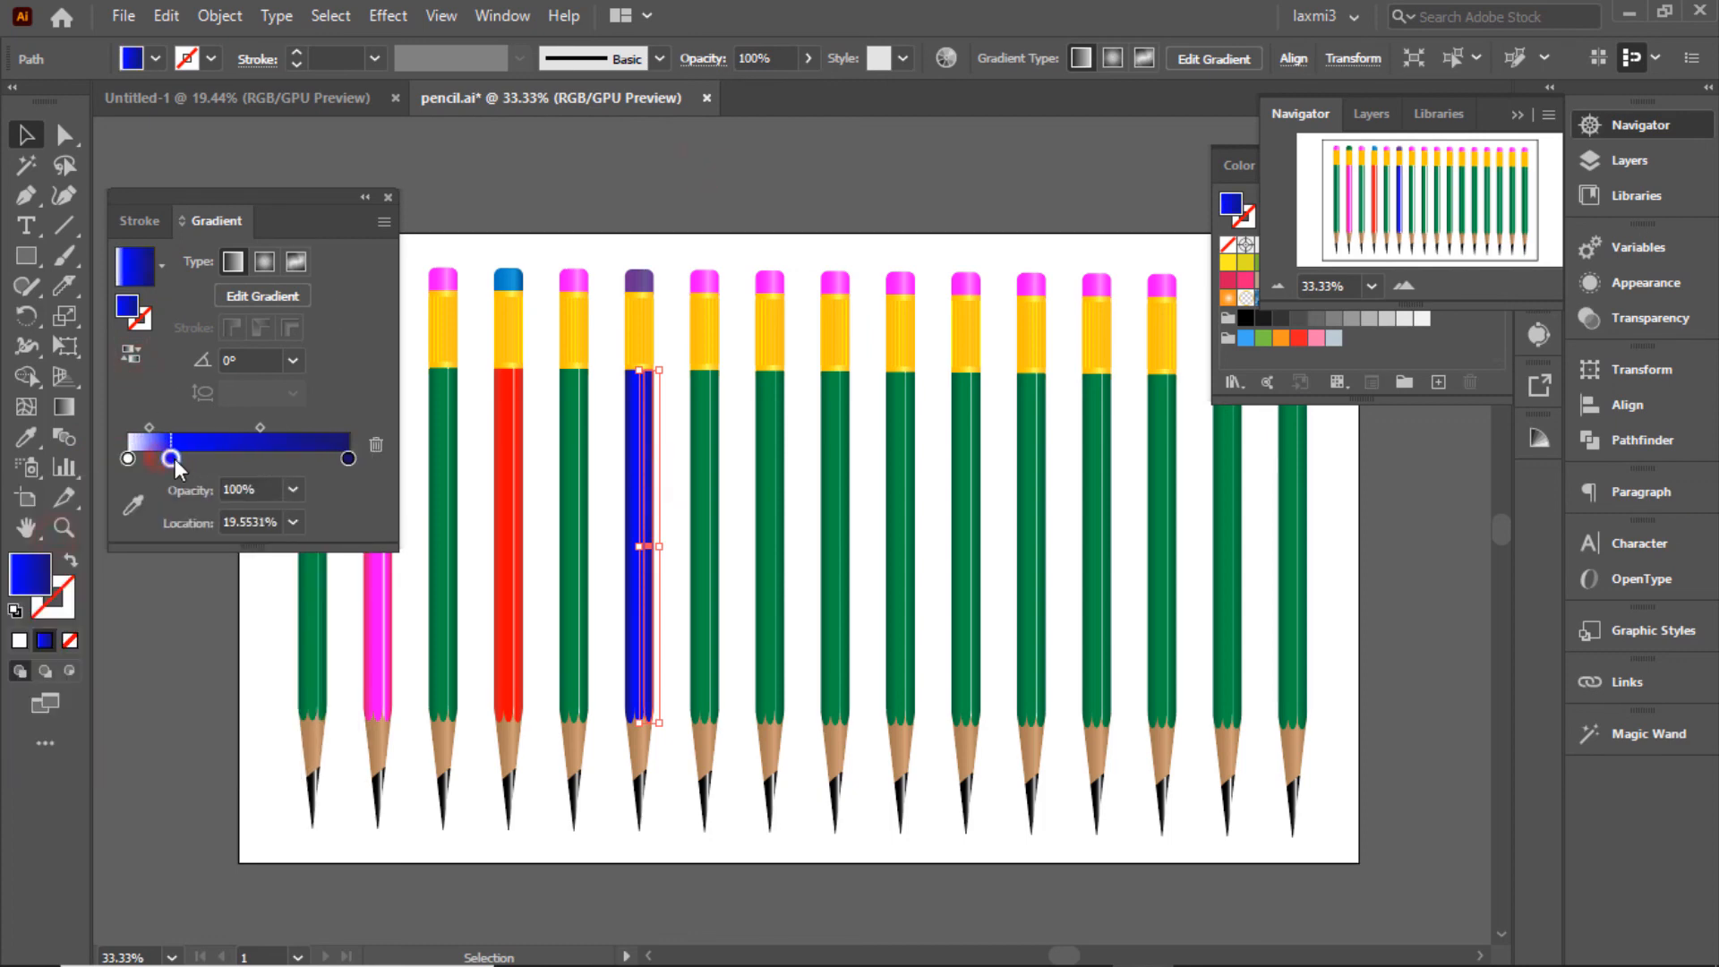
{"action": "left_click", "coordinate": [505, 164]}
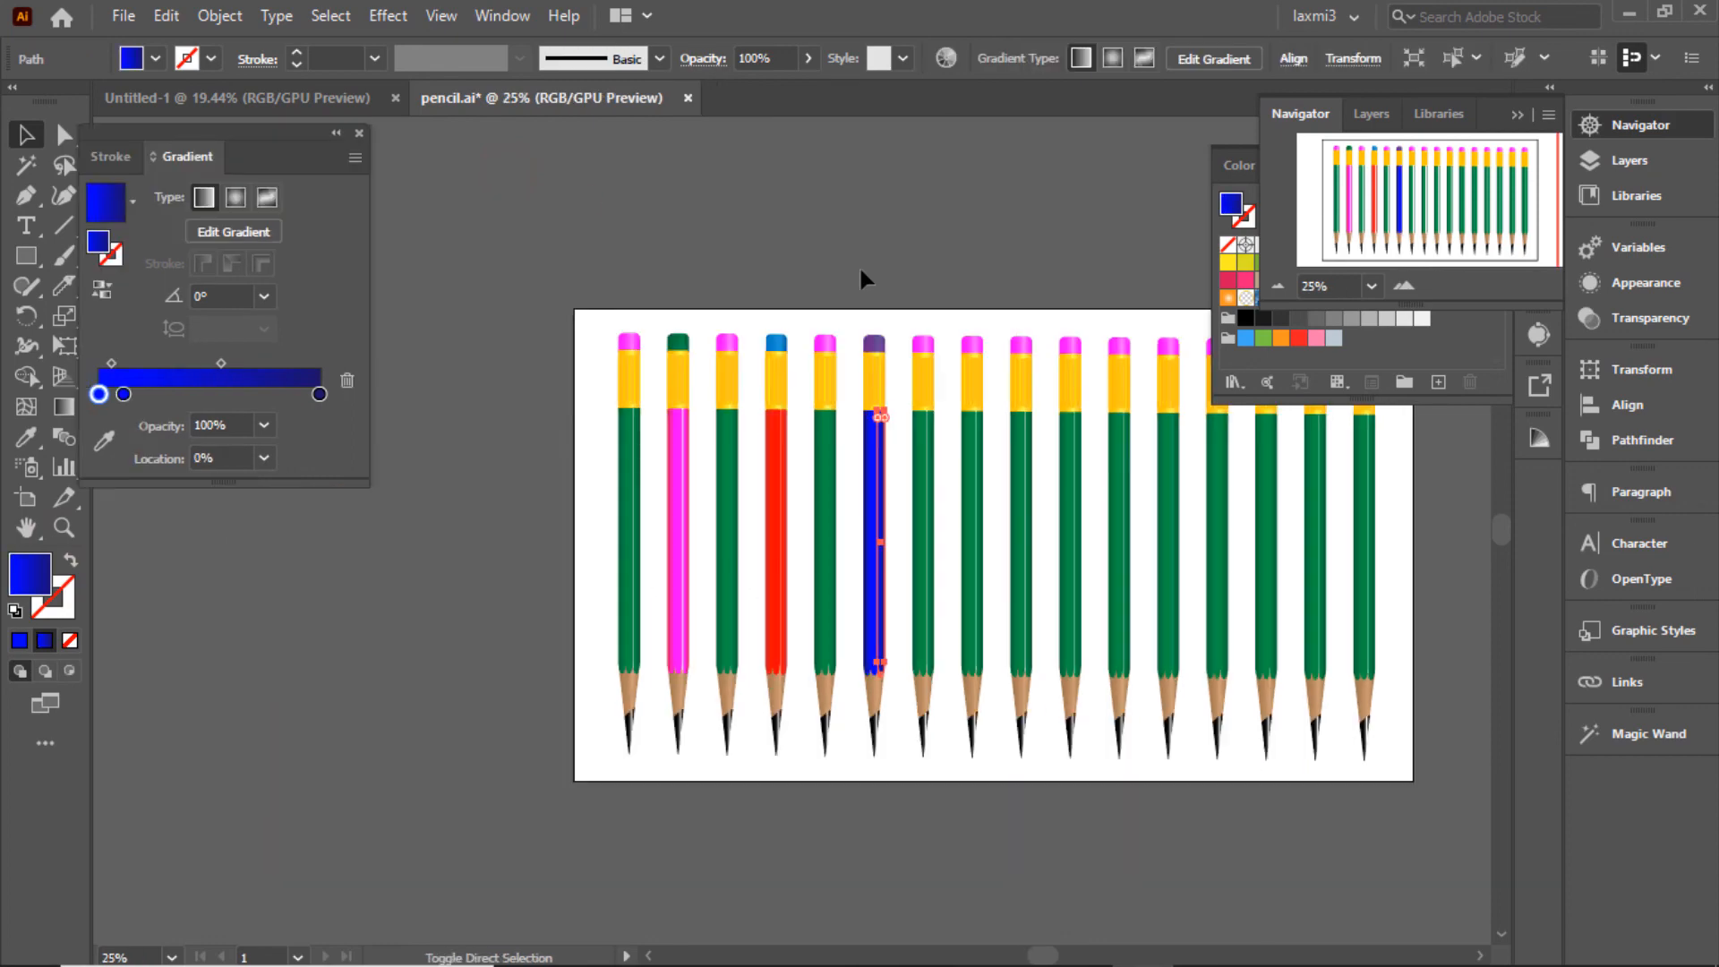
{"action": "left_click", "coordinate": [858, 265]}
Select the fifth pencil's green left body strip.
{"action": "left_click", "coordinate": [824, 556]}
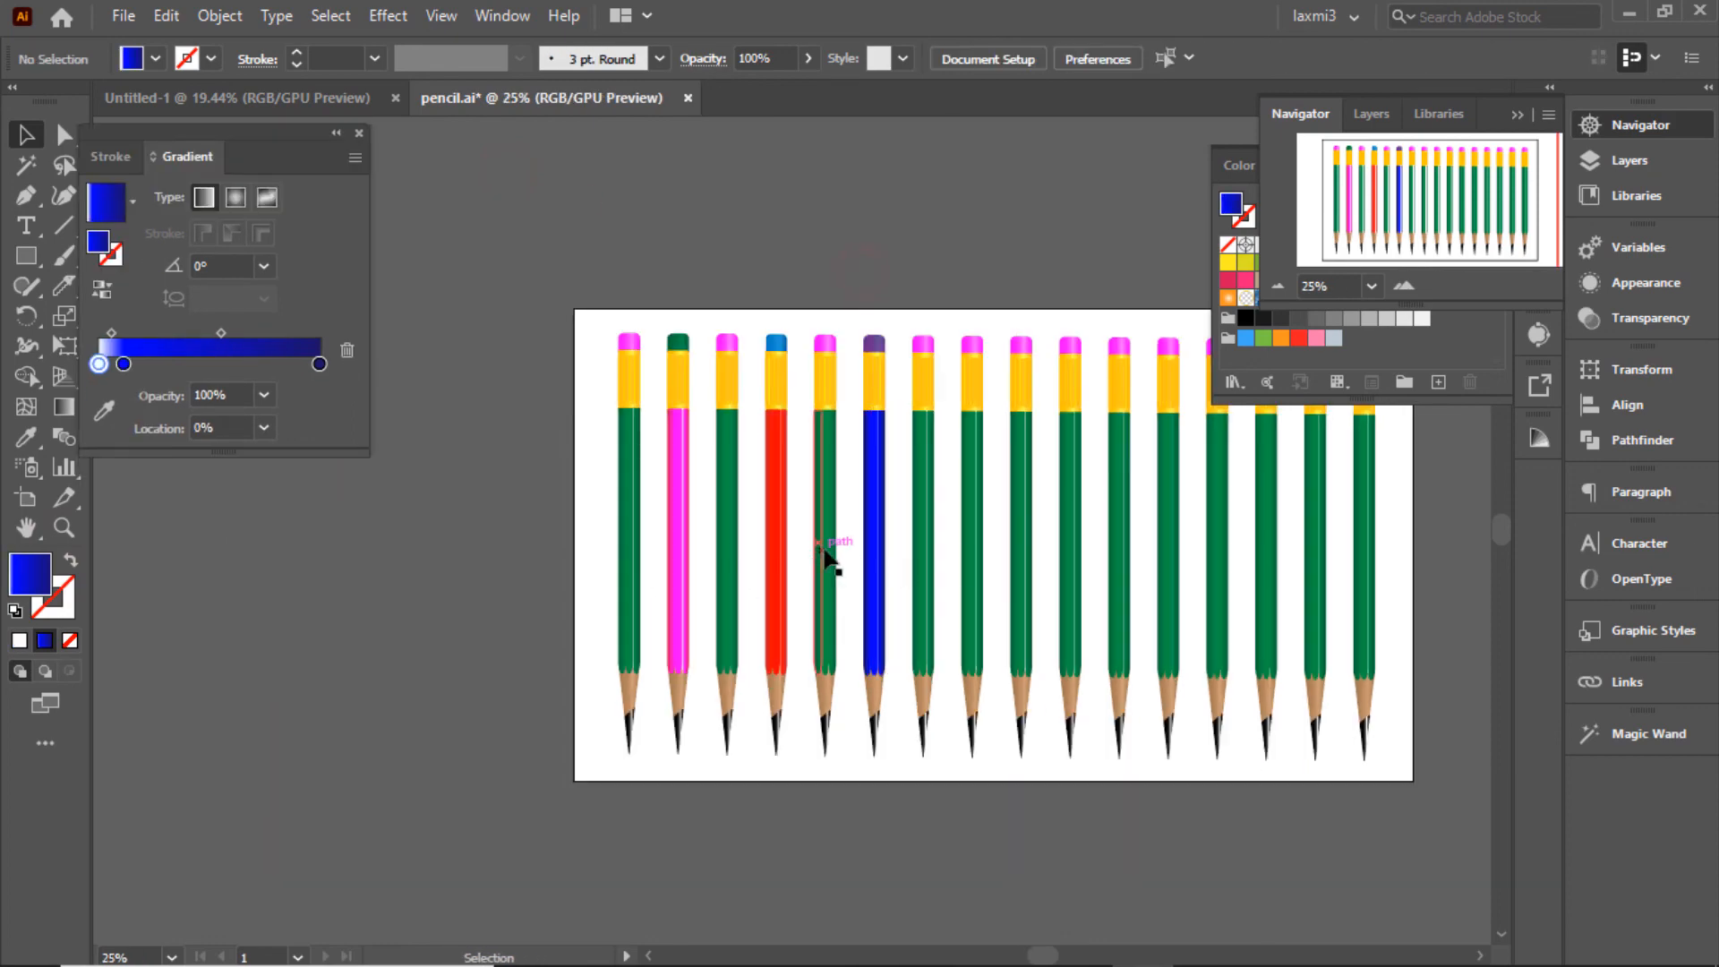
{"action": "right_click", "coordinate": [825, 498]}
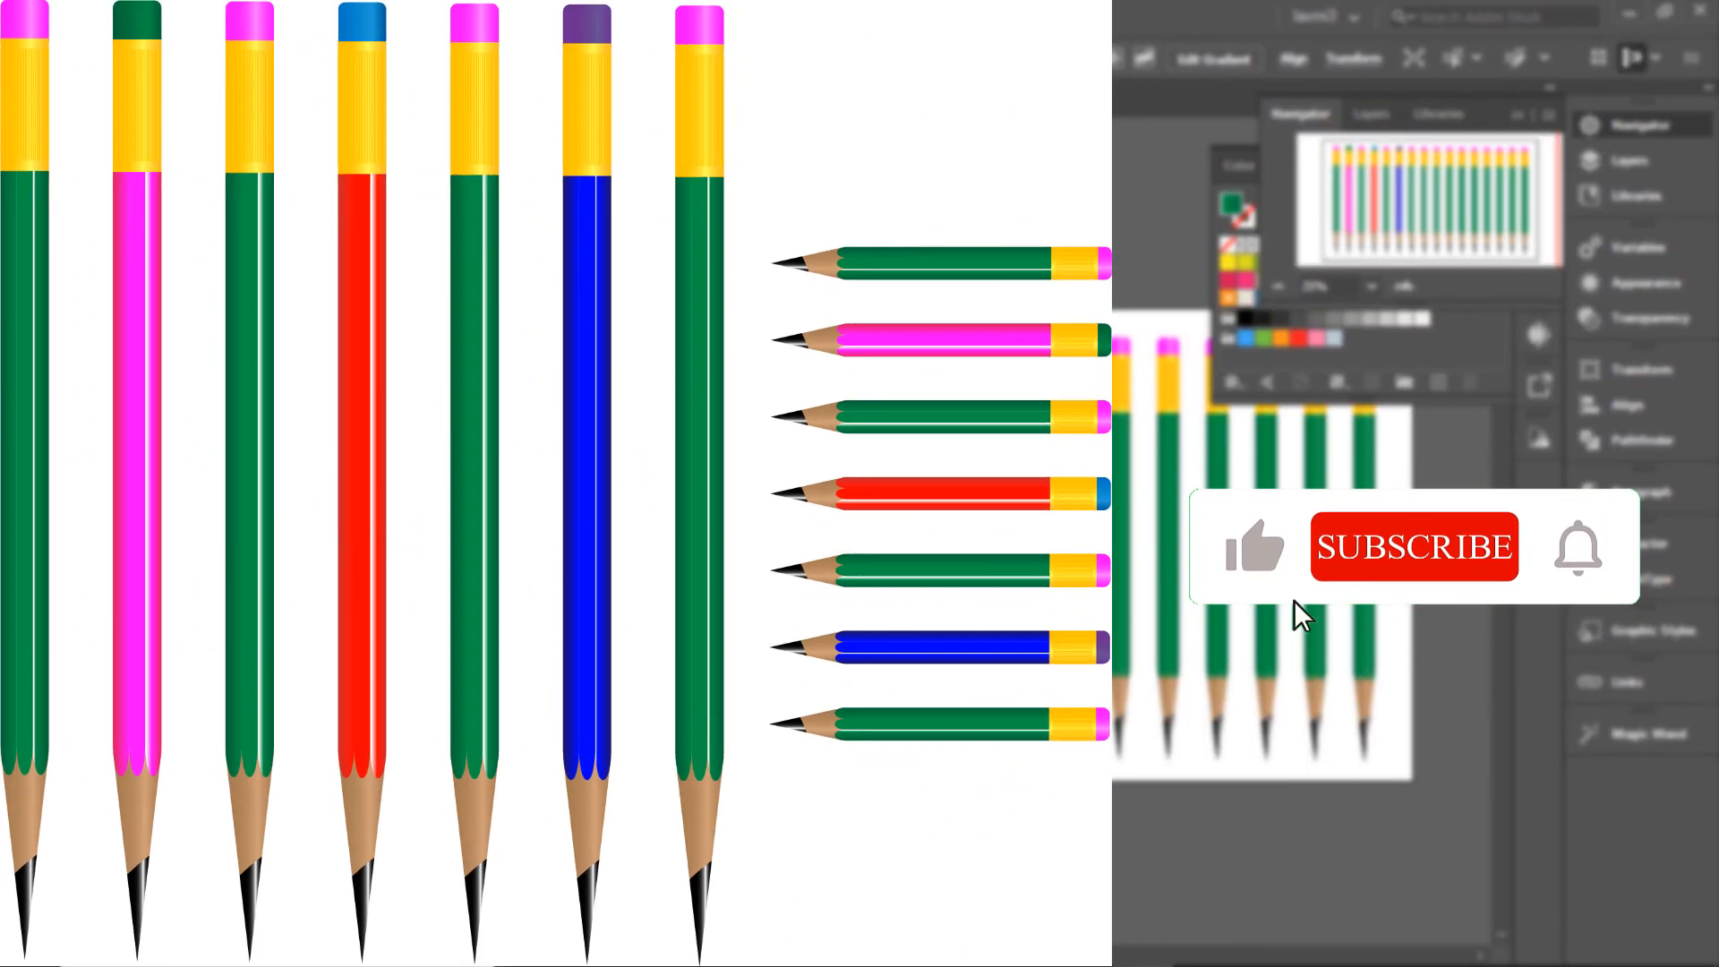